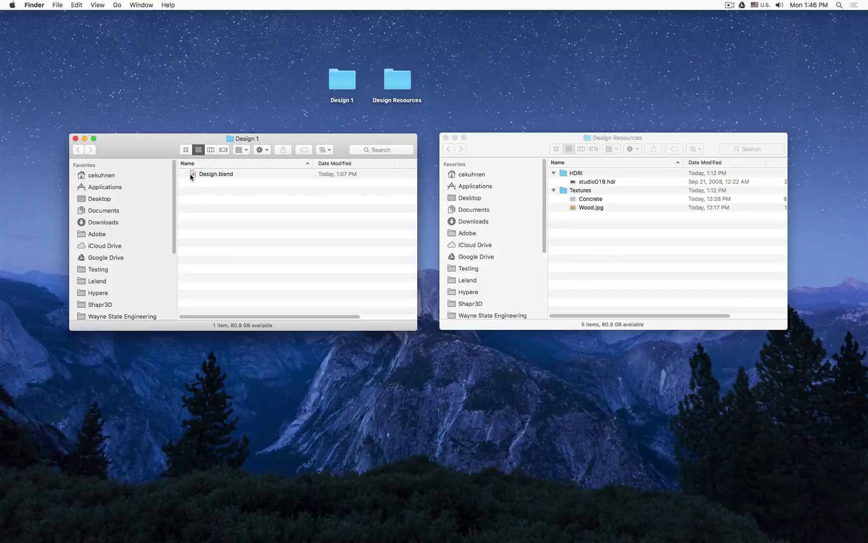
- Open Design.blend from the Design 1 folder and display the cube's modifier settings
double_click(192, 174)
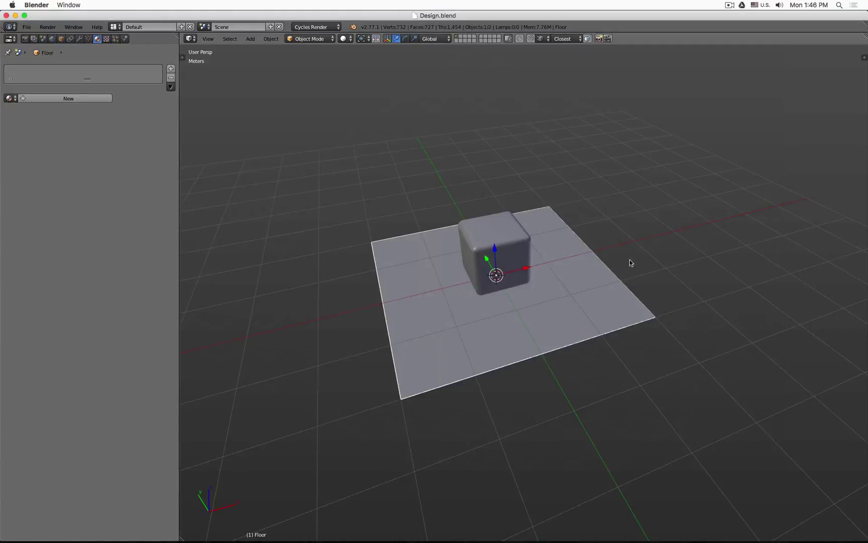
middle_drag(626, 292, 579, 281)
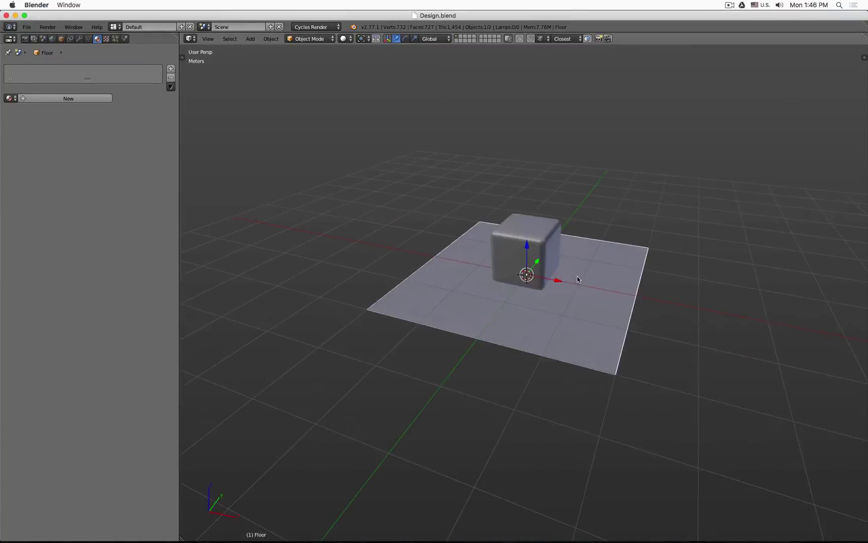
right_click(529, 264)
click(79, 38)
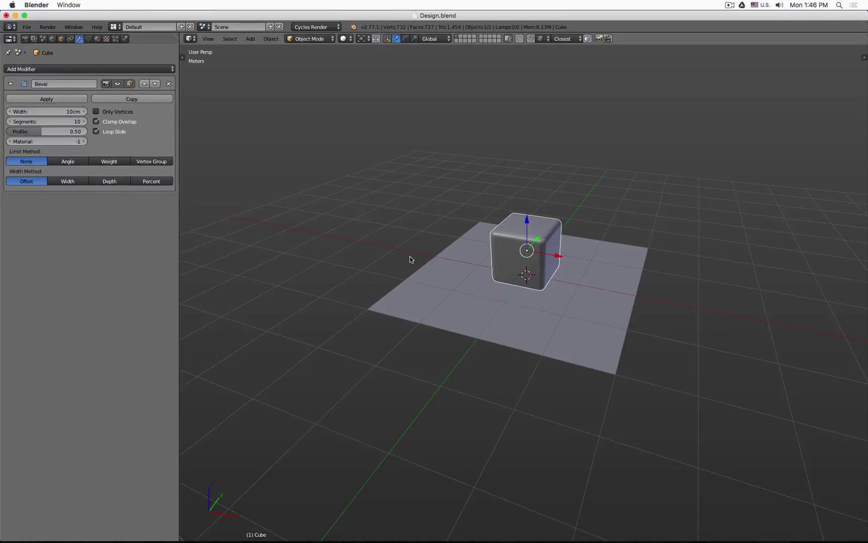
middle_drag(552, 287, 496, 263)
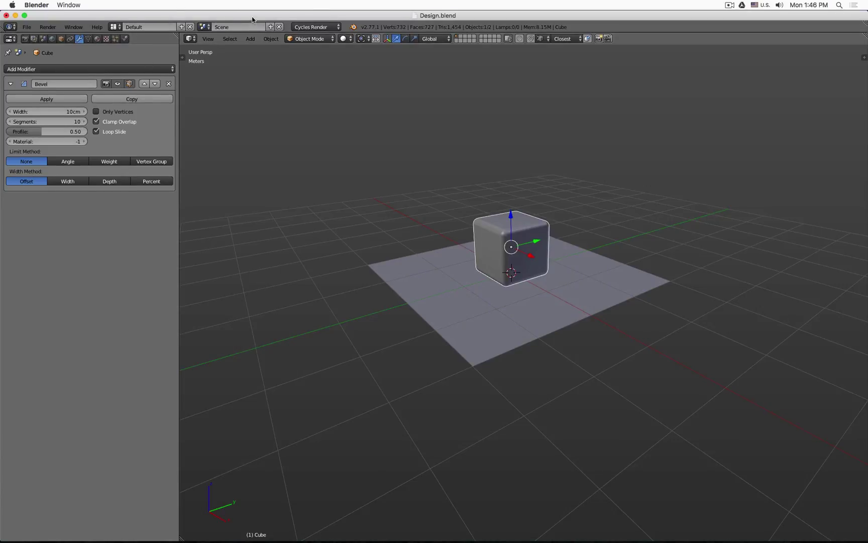
- Move the Blender window aside to view the Design 1 and Design Resources folders, then restore it
drag(252, 16, 305, 343)
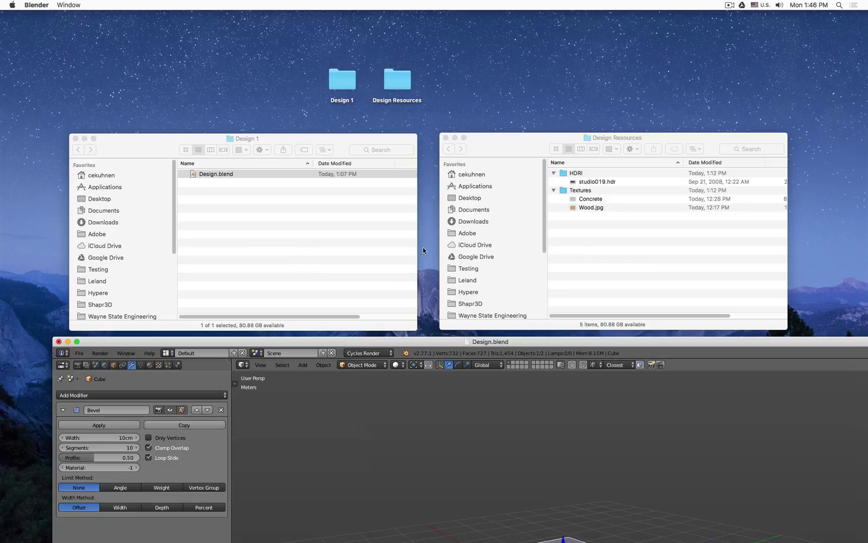
click(77, 342)
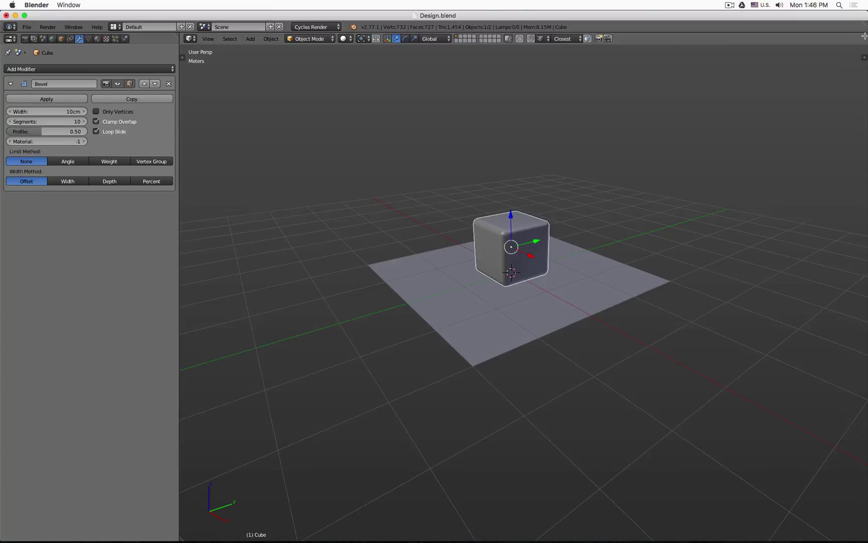
- Split the 3D view into two stacked areas and make the lower one a Node Editor with its sidebar hidden
drag(864, 35, 827, 332)
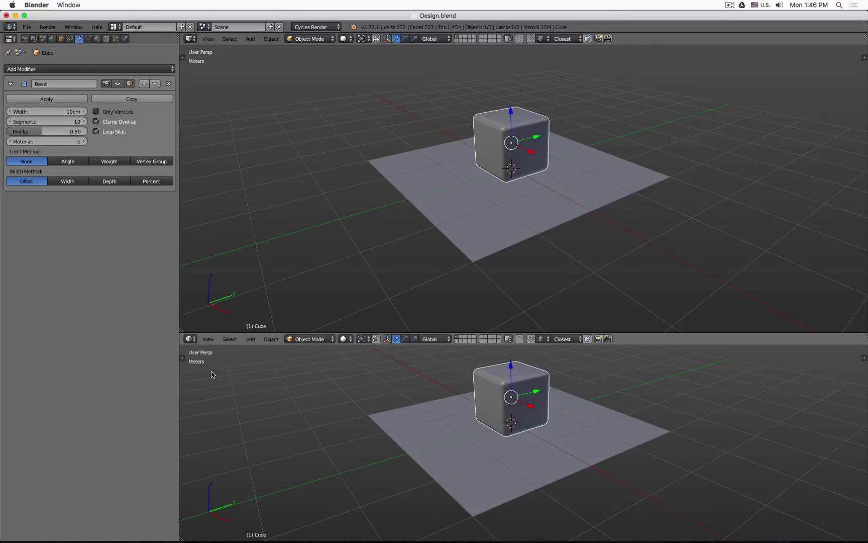
click(191, 339)
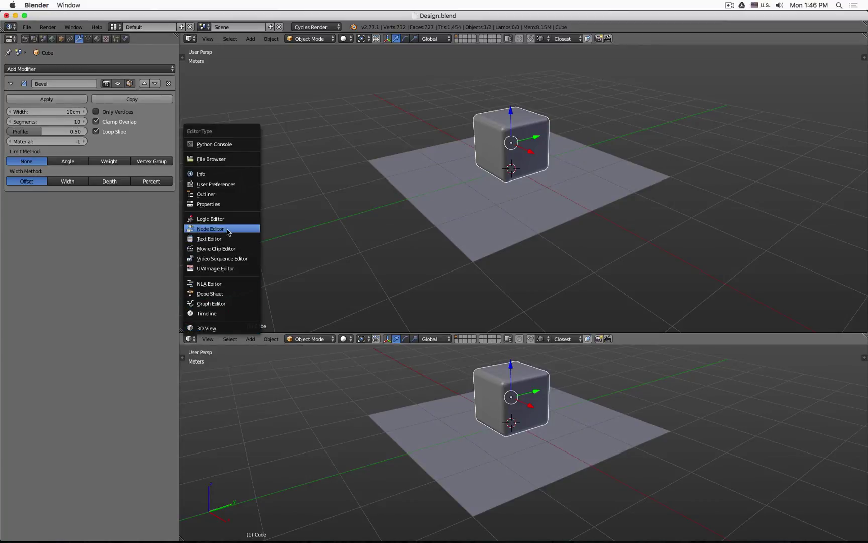
click(227, 233)
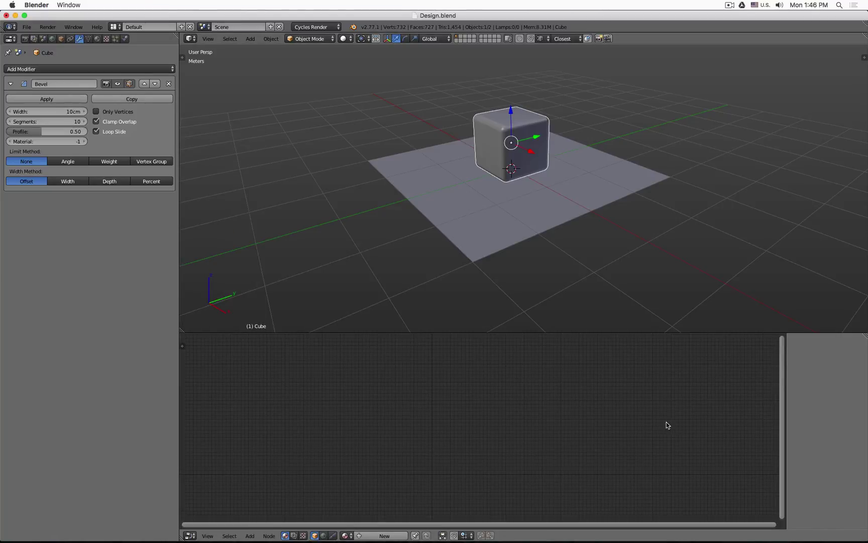
key(n)
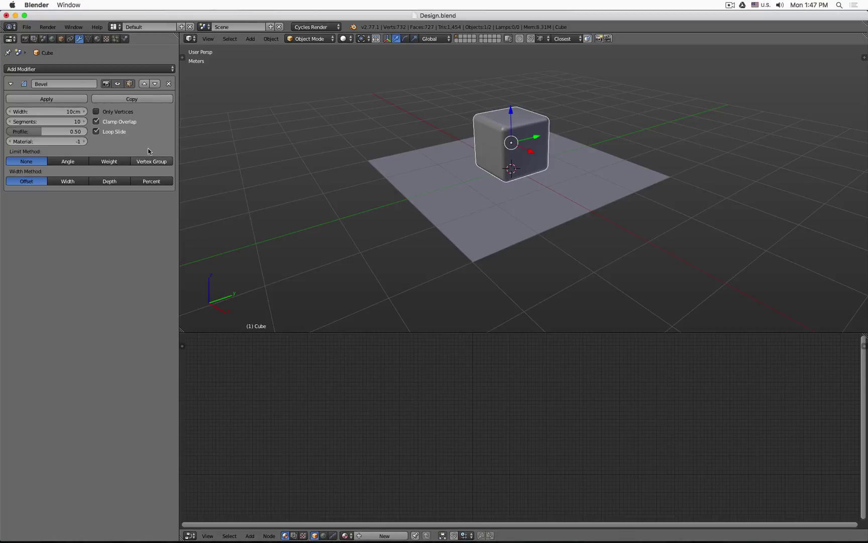
- Create a new world for the scene in the world properties, keeping Cycles Render as the engine
click(12, 40)
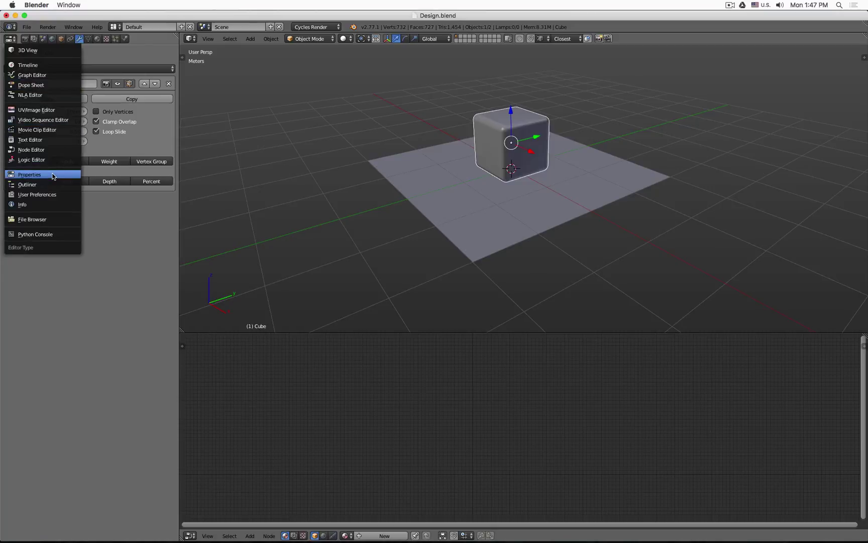
click(52, 40)
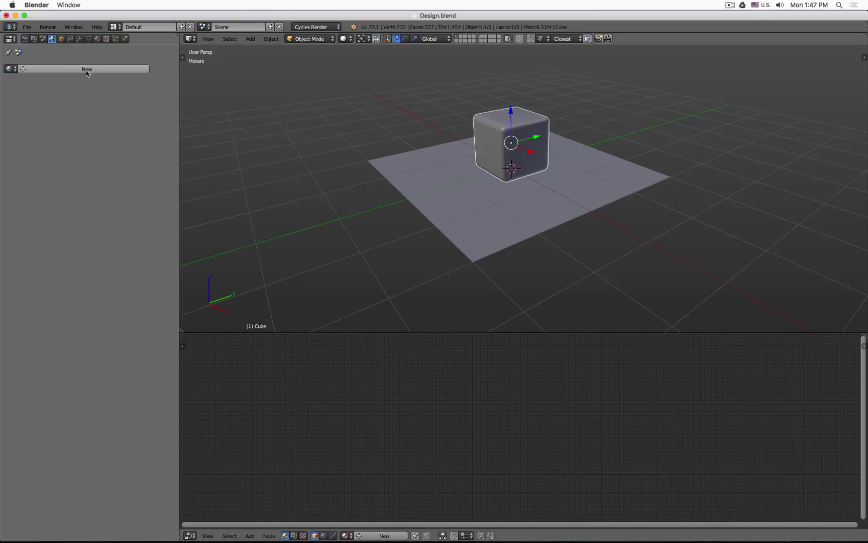
click(316, 28)
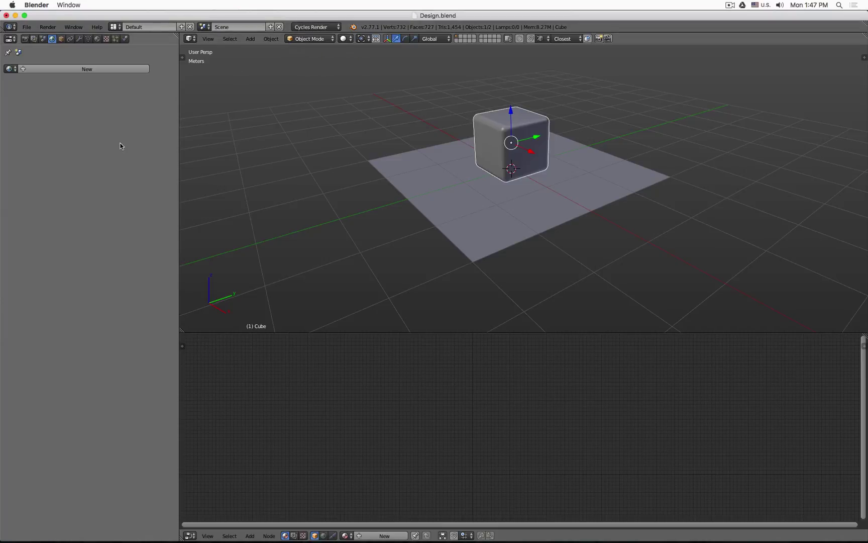
click(108, 71)
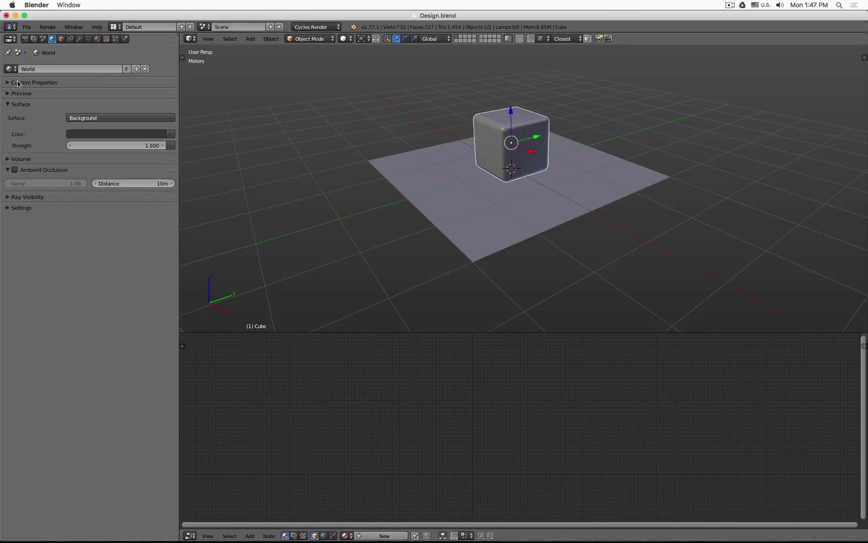
- Collapse the world's Ambient Occlusion settings and keep its Surface settings expanded with the Background shader
click(8, 94)
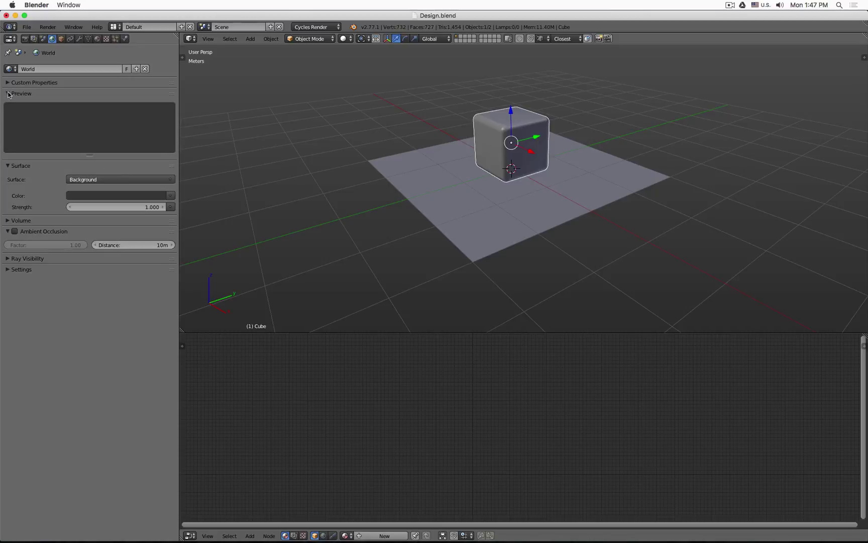
click(9, 94)
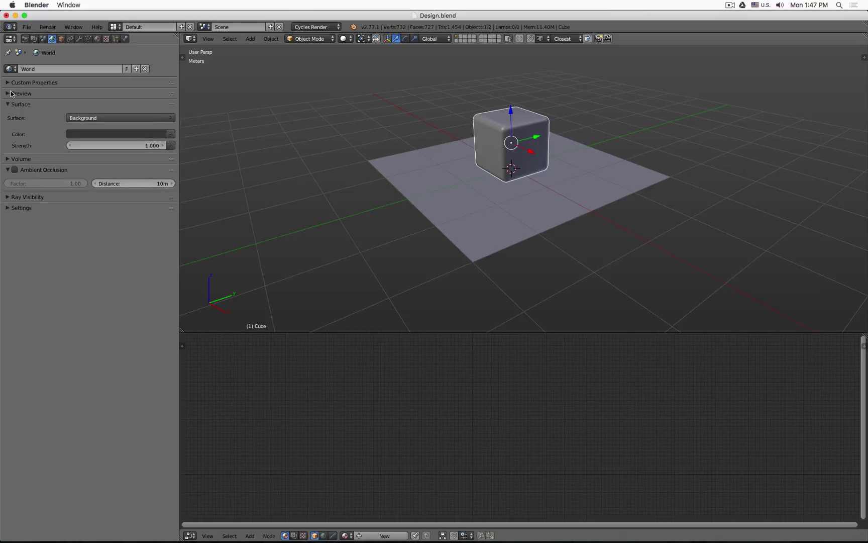
click(8, 170)
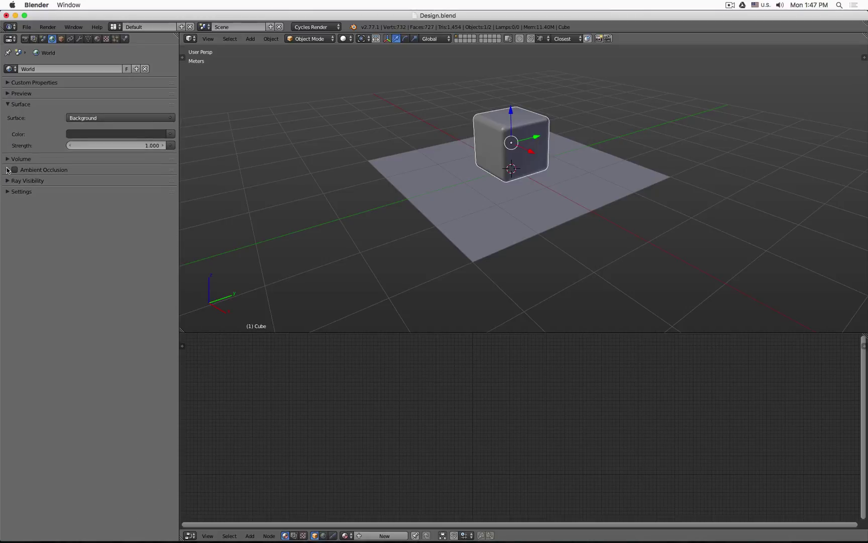
click(9, 105)
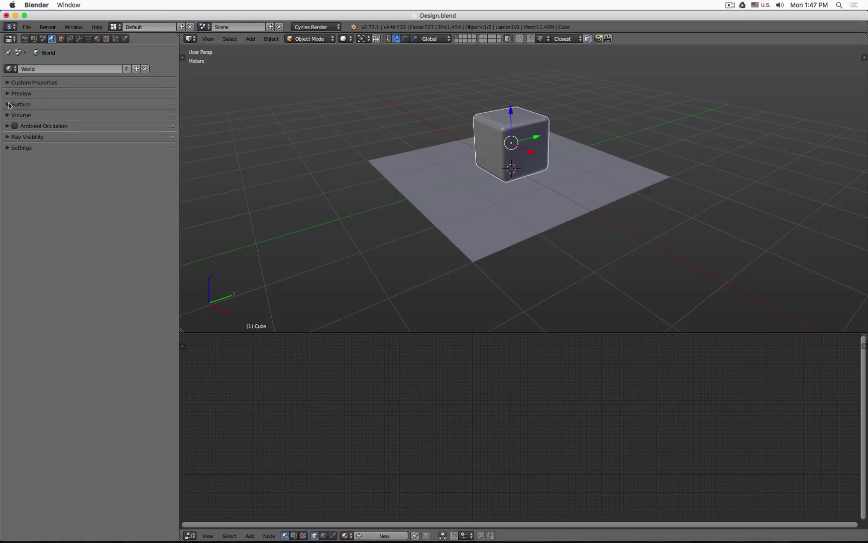
click(9, 105)
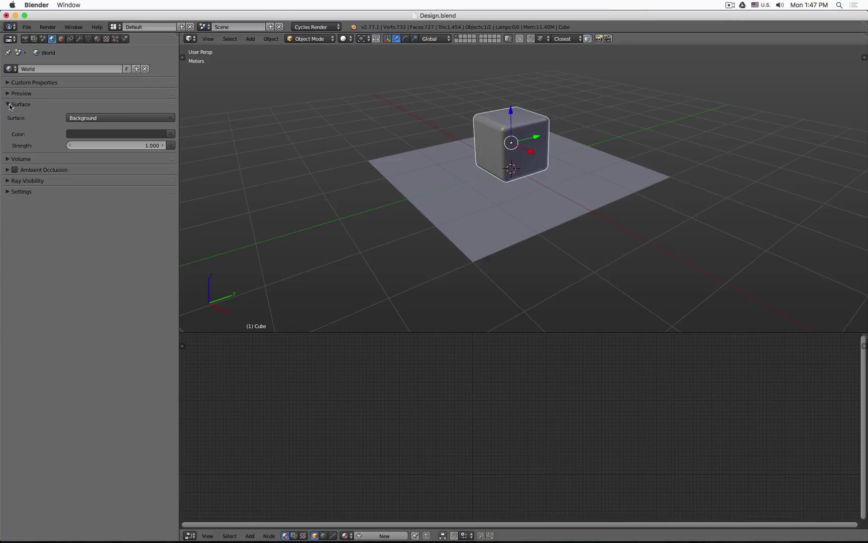
click(83, 118)
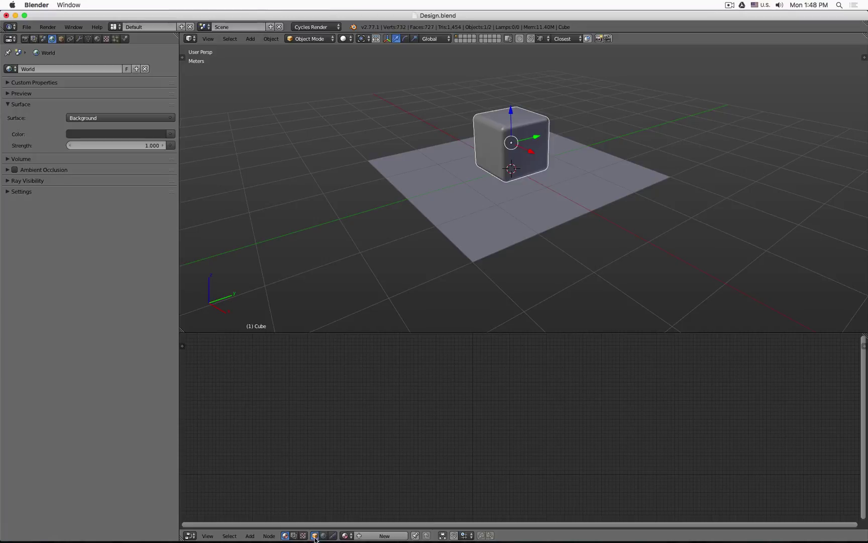
- Switch the Node Editor from object shading to the World shader nodes, keeping the world properties displayed
click(61, 40)
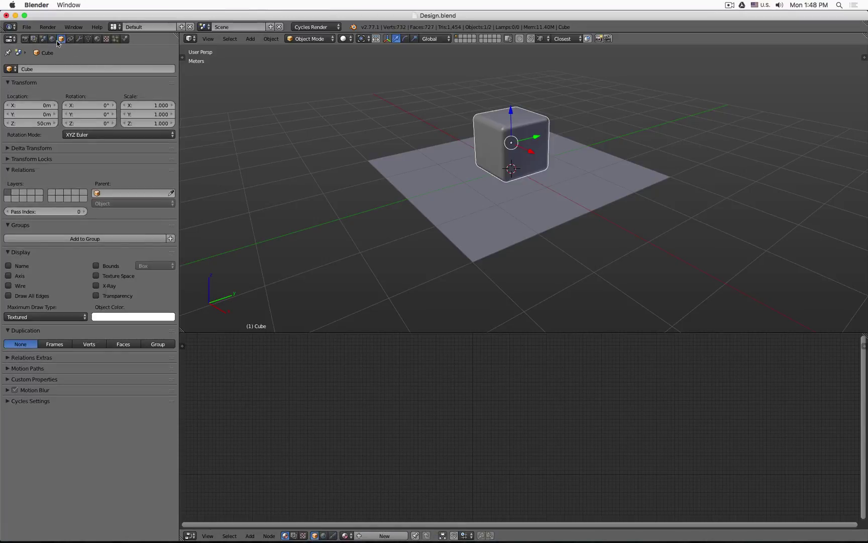
click(53, 39)
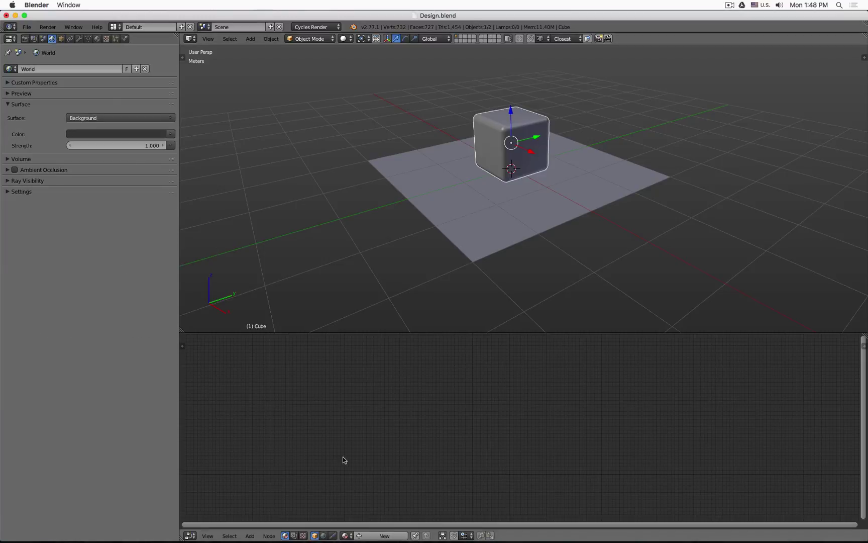
click(325, 537)
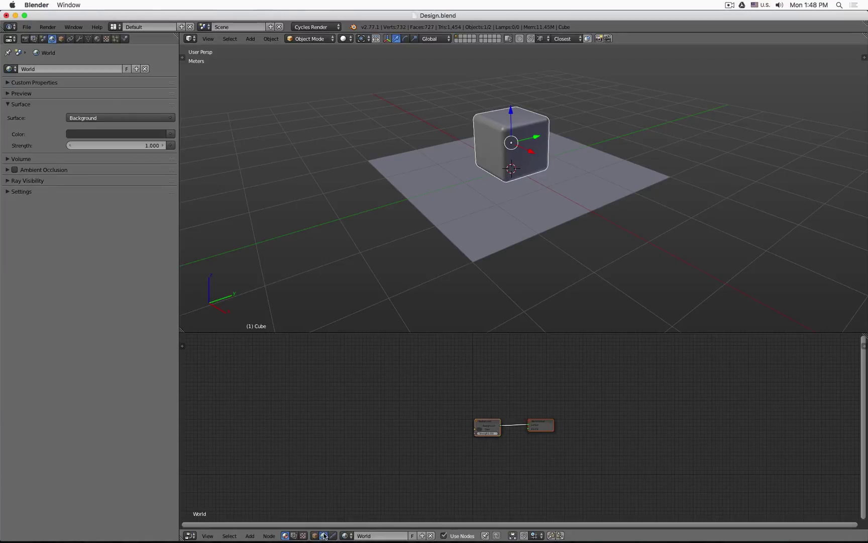
click(315, 535)
click(320, 536)
click(315, 535)
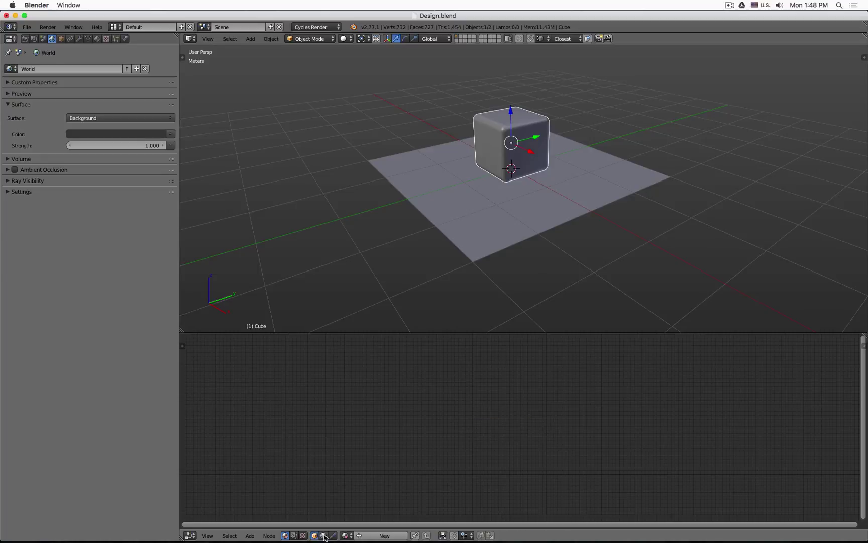
click(323, 536)
click(315, 535)
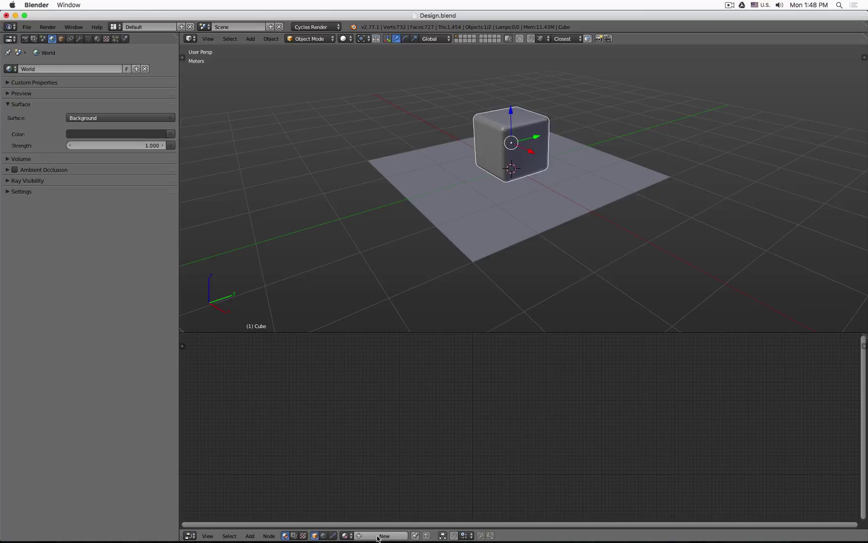
click(324, 536)
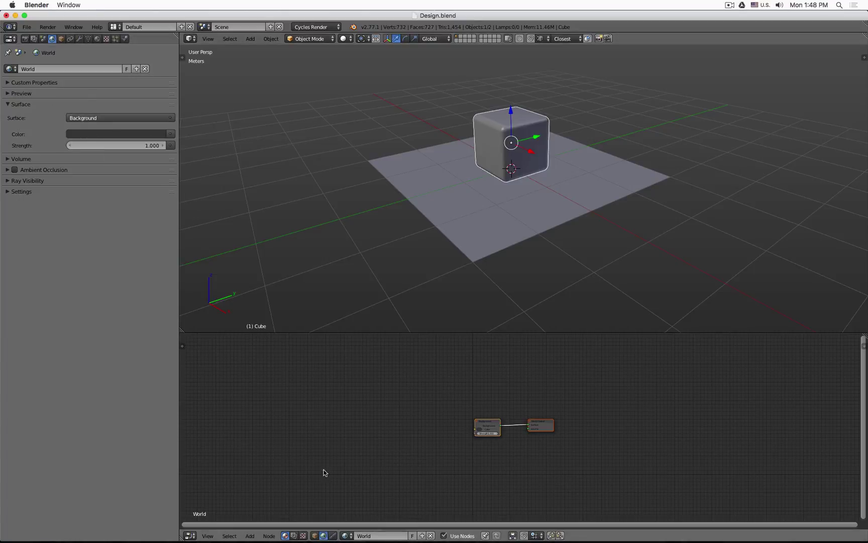
- Brighten the Background node's color to near white
scroll(543, 408, up, 4)
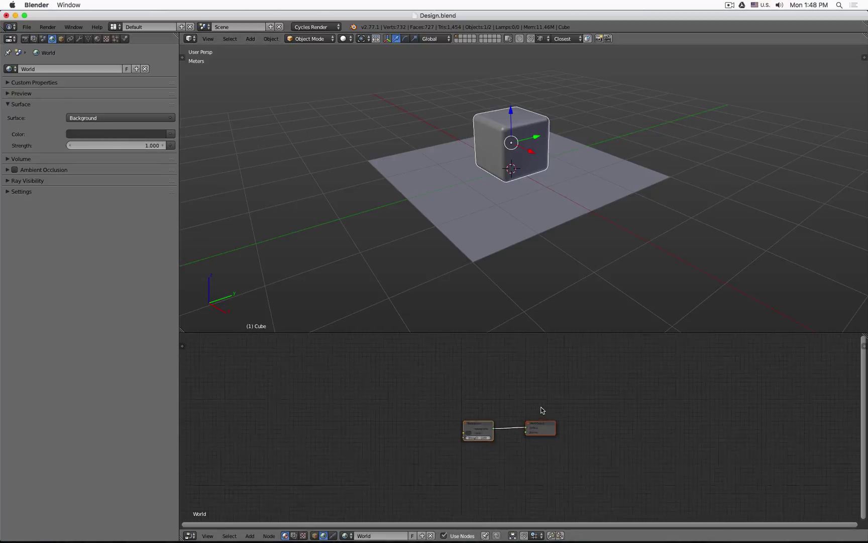
scroll(500, 387, up, 5)
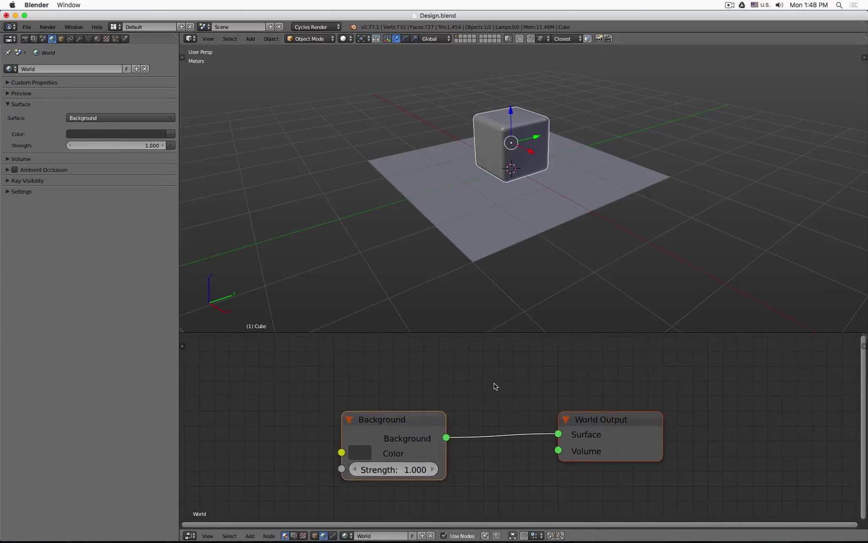
middle_drag(495, 364, 532, 366)
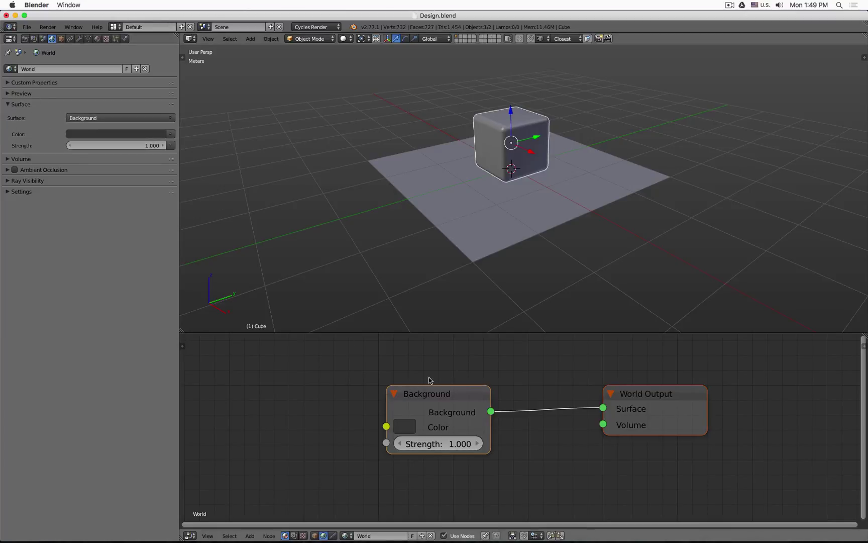
click(434, 395)
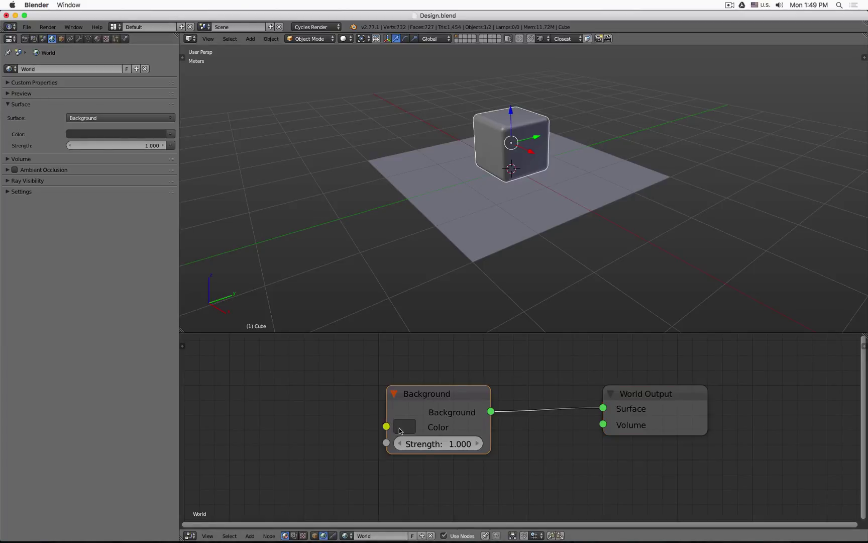
click(404, 426)
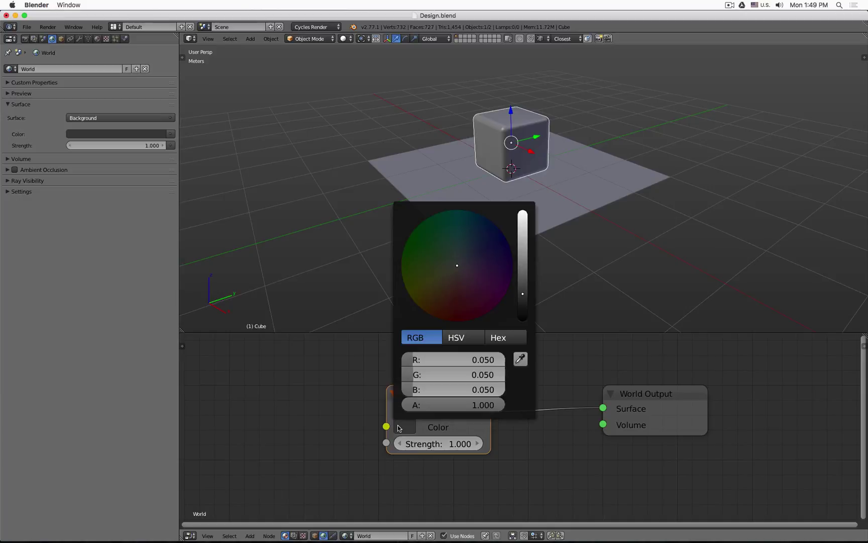
drag(525, 270, 523, 217)
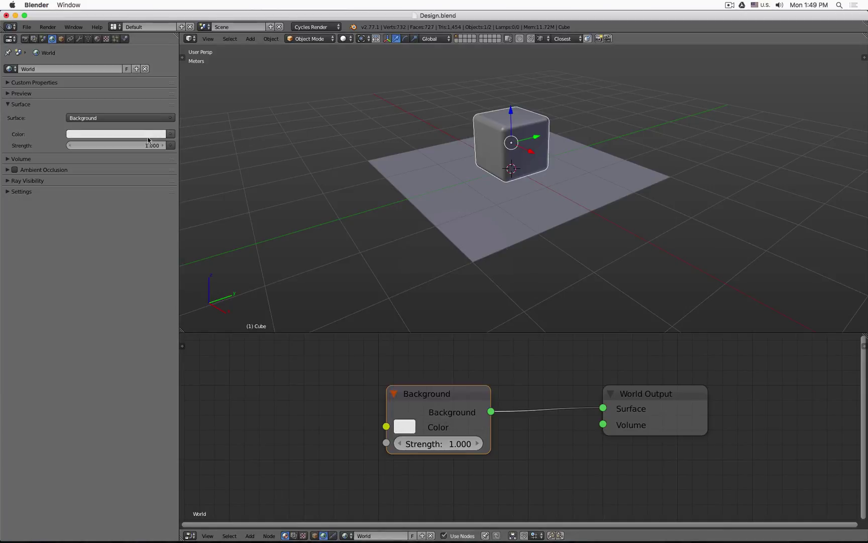
- Set the Background node's strength to 2 and select the World Output node
click(435, 445)
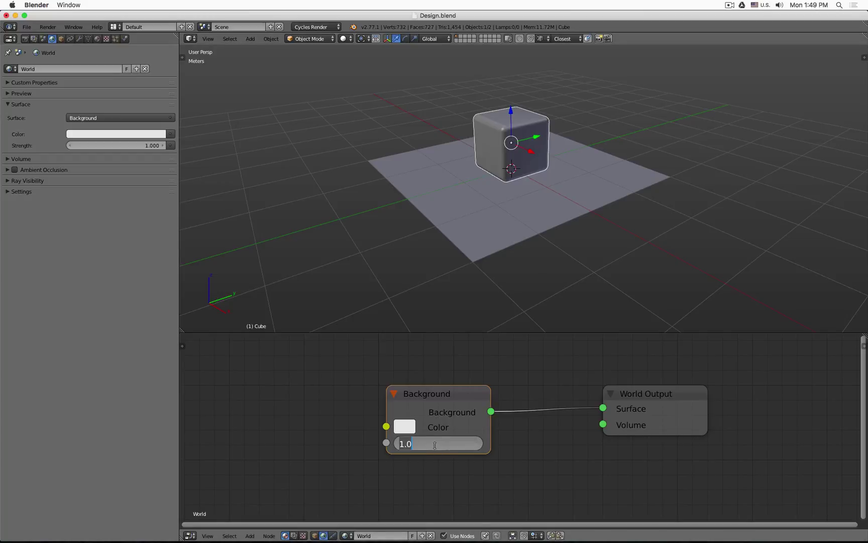
text(2)
key(Return)
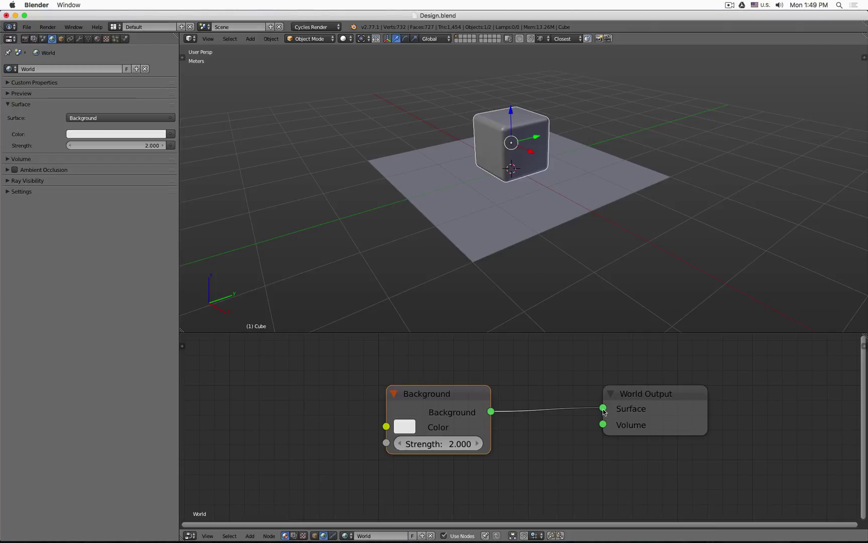
click(640, 411)
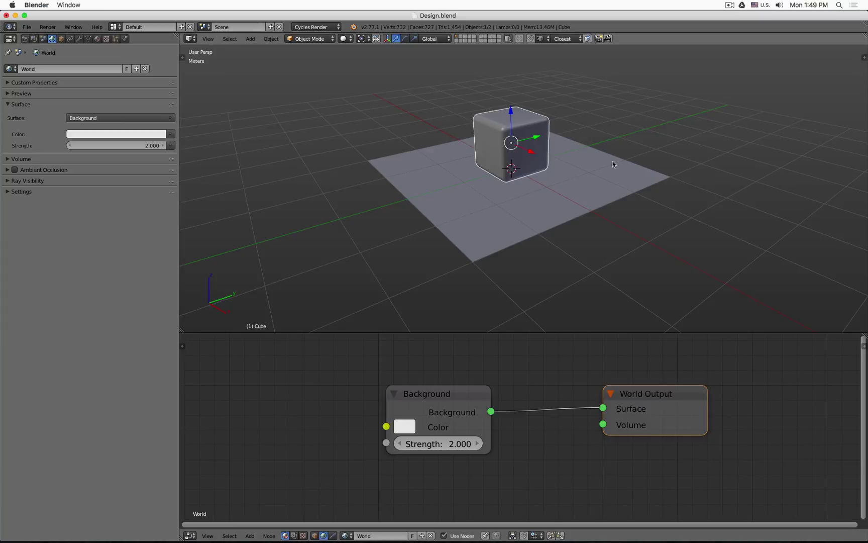
- Show the 3D view's display settings on their own and enable World Background in the viewport
key(n)
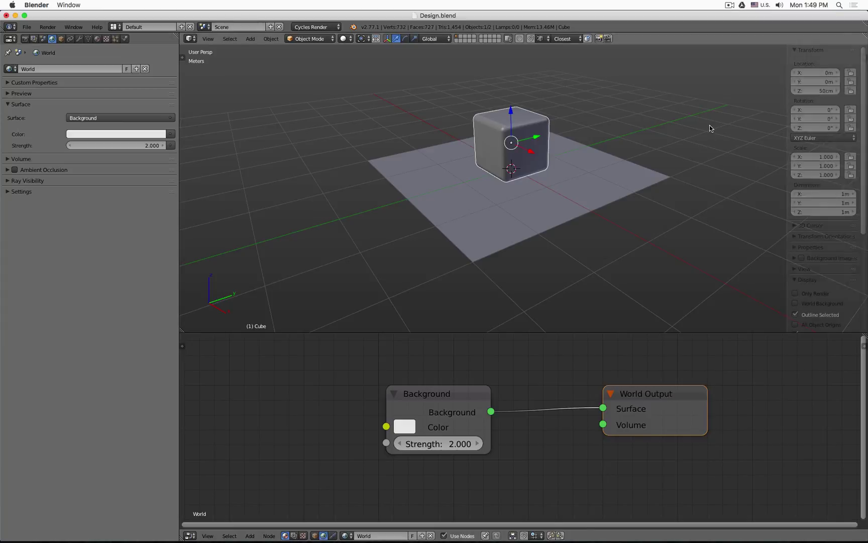
ctrl+click(805, 281)
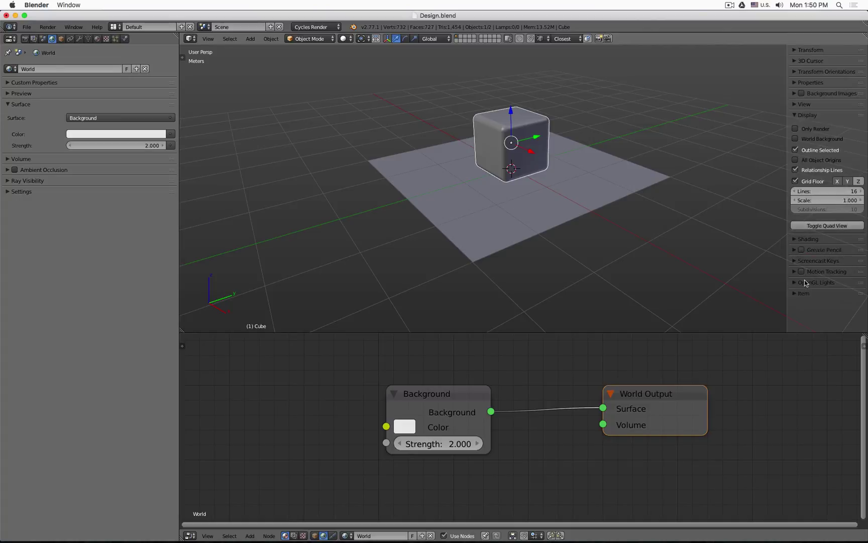
click(795, 140)
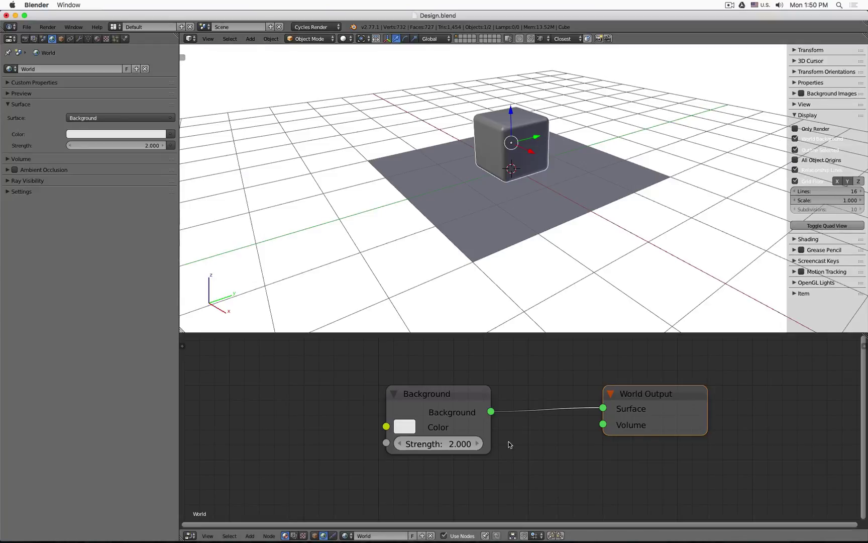
- Set the Background node's strength to 1 and lower it further to 0.8
click(441, 443)
text(1)
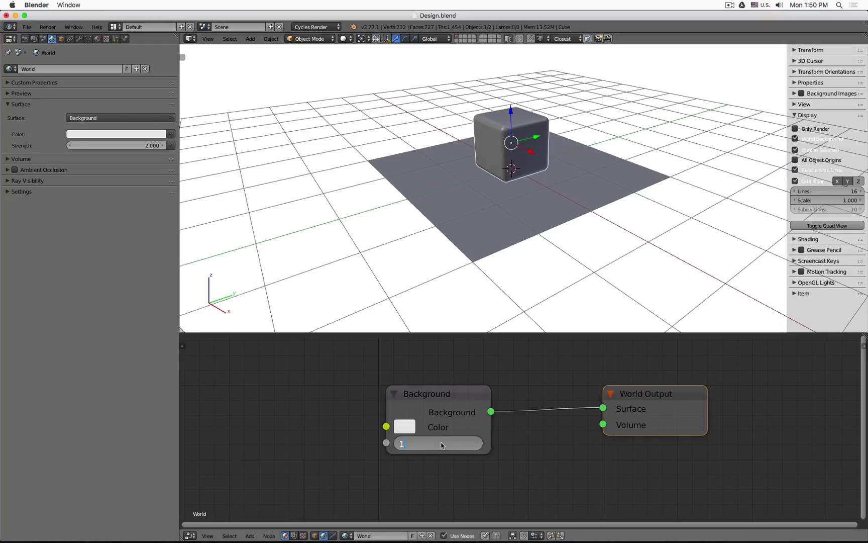
key(Return)
mouse_move(442, 445)
mouse_down()
mouse_move(412, 445)
mouse_move(433, 445)
mouse_up()
- Set the Background node's red, green and blue color values to 0.8 and its strength to 1
click(405, 426)
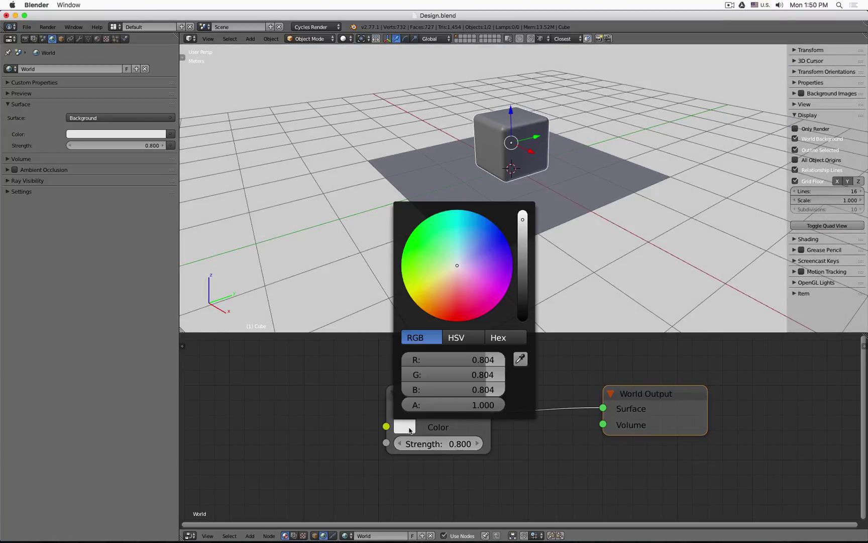
mouse_move(449, 302)
mouse_down()
mouse_move(460, 312)
mouse_move(508, 250)
mouse_move(413, 229)
mouse_move(403, 254)
mouse_move(405, 246)
mouse_move(412, 277)
mouse_move(457, 265)
mouse_up()
drag(477, 359, 477, 389)
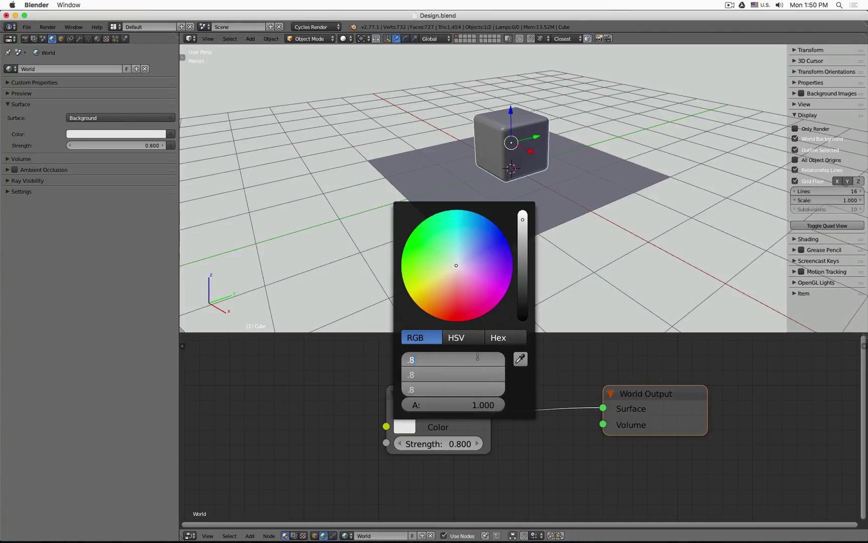
key(Return)
click(442, 443)
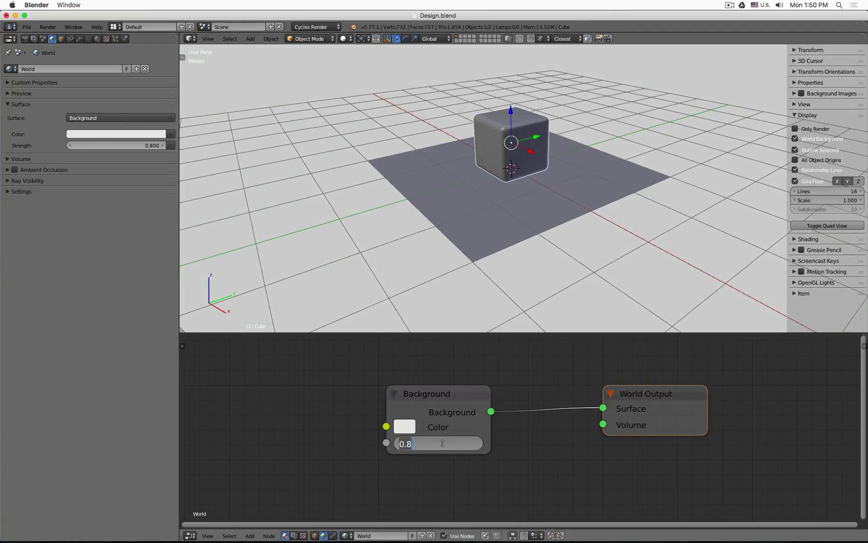
text(1)
key(Return)
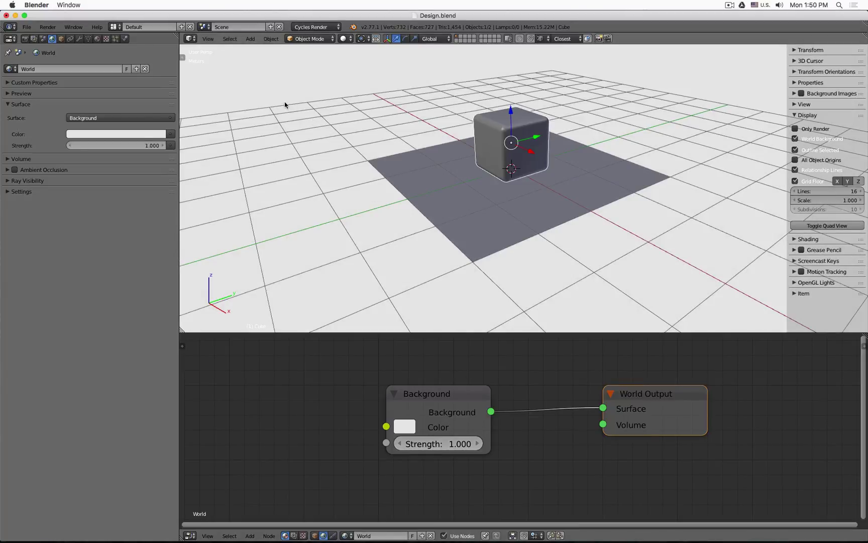
- View the cube and floor from another side with Rendered viewport shading
middle_drag(520, 221, 432, 213)
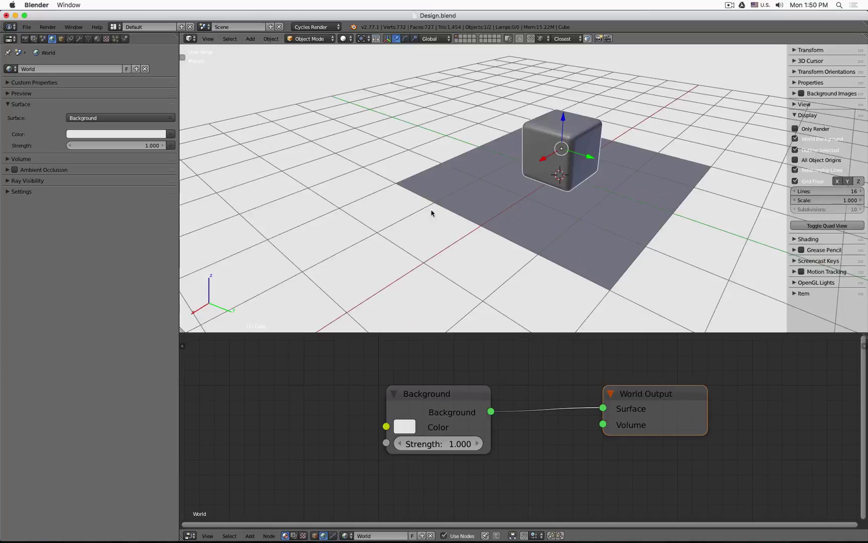
click(343, 39)
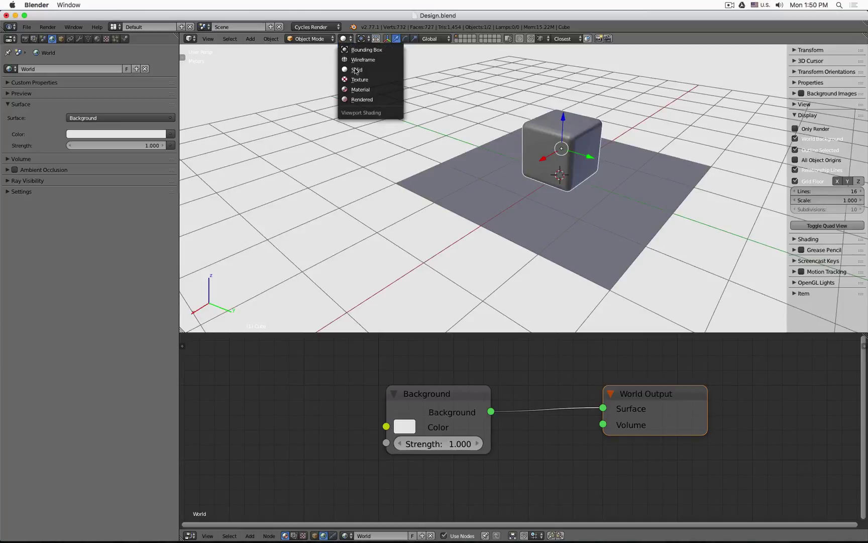
click(383, 102)
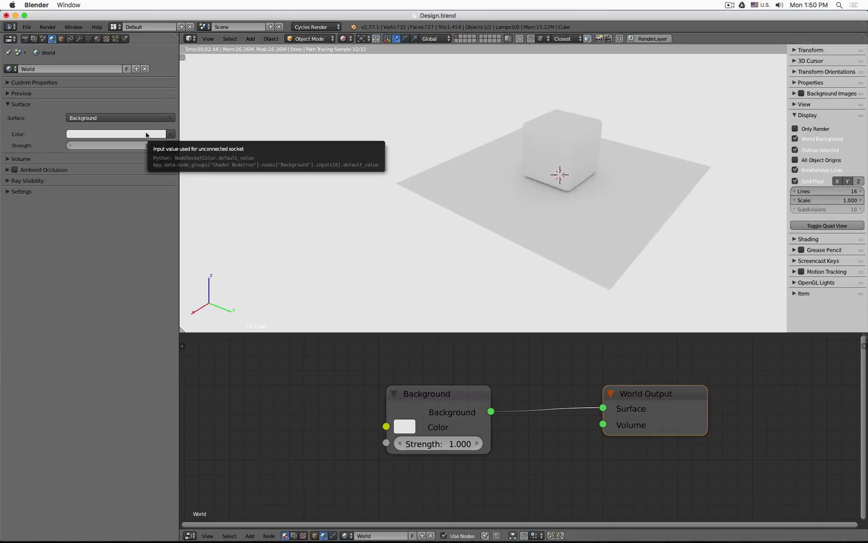
- Try a world background strength of 5 in the rendered preview and return it to 1
click(135, 147)
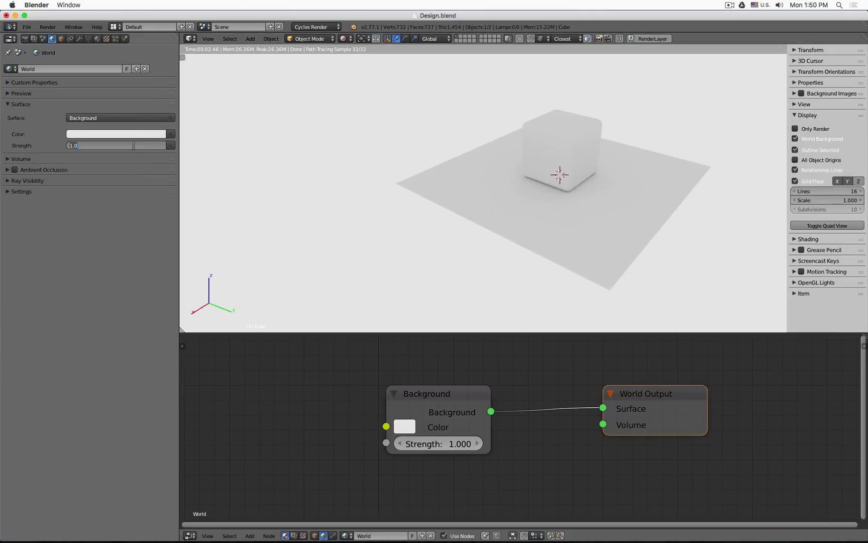
text(5)
key(Return)
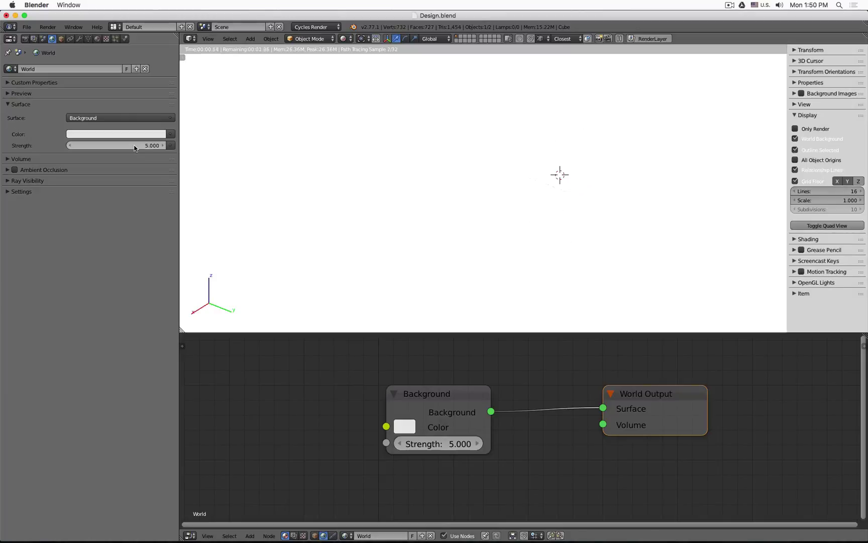
click(134, 147)
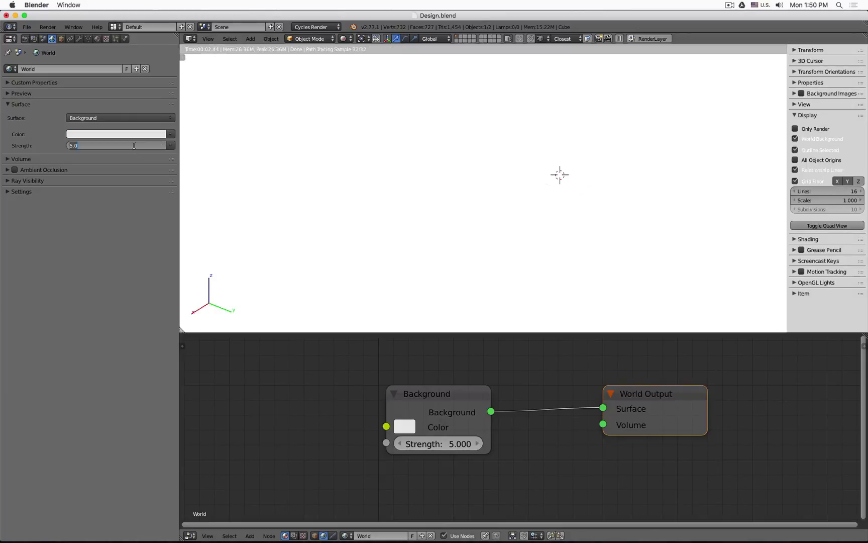
text(1)
key(Return)
- Try progressively darker world lighting with background strengths of 0.1, 0.01 and 0
click(134, 146)
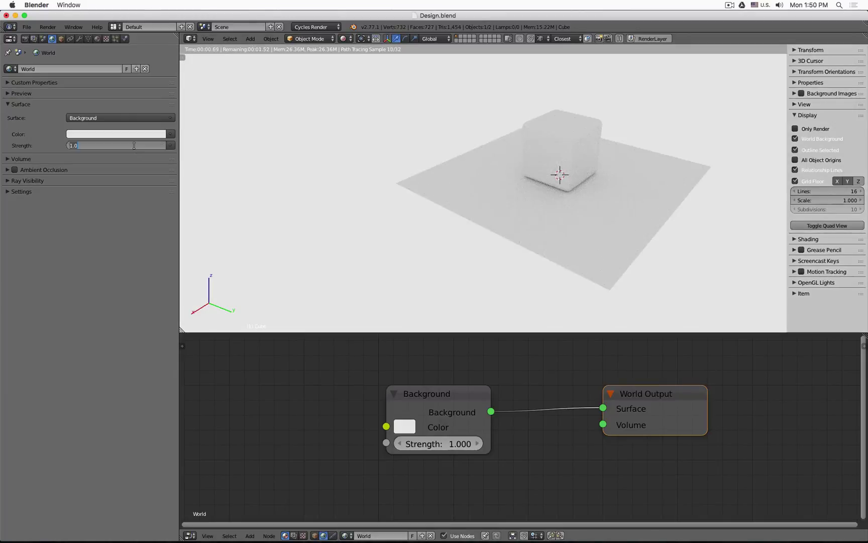
text(0.1)
key(Return)
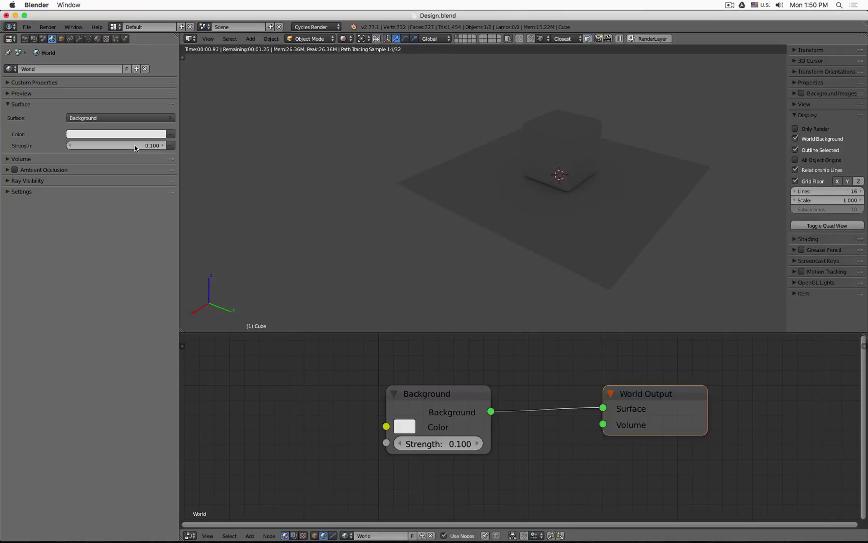
click(134, 146)
text(0.01)
key(Return)
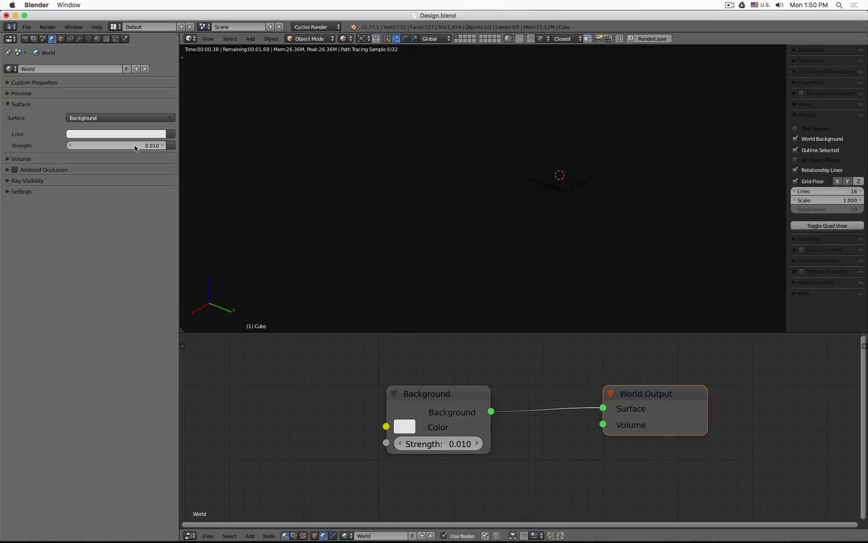
click(134, 146)
text(0)
key(Return)
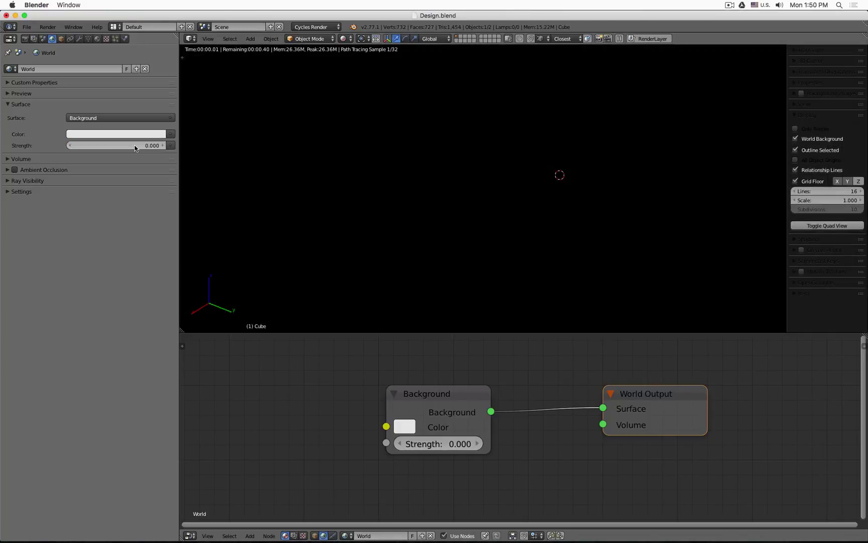
- Restore the world background strength to 1 and check the rendered cube from a slightly different angle
click(134, 145)
text(1)
key(Return)
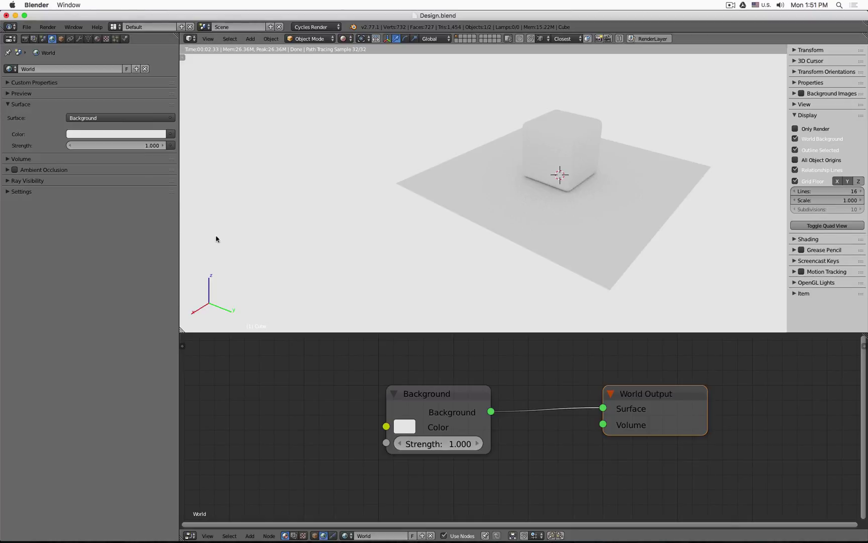
middle_drag(446, 273, 430, 265)
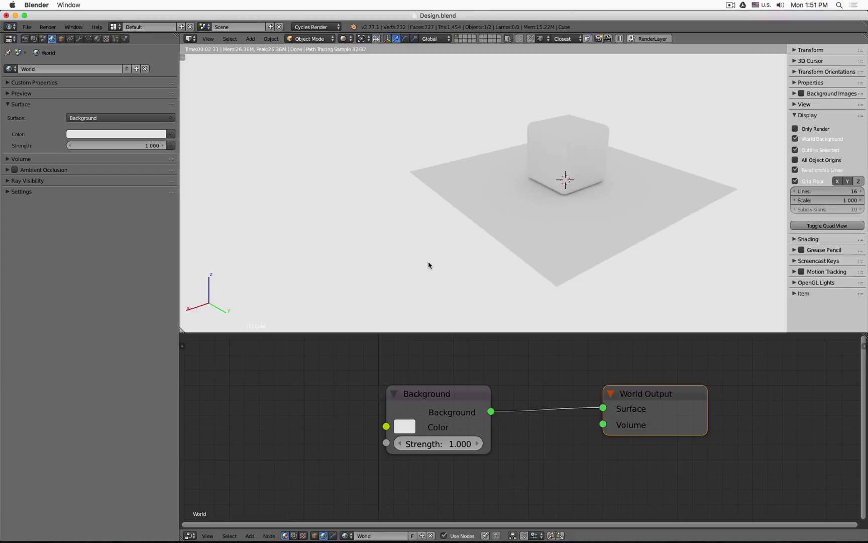
- Switch to Finder and preview the studio019.hdr image in the HDRI folder of Design Resources
double_click(479, 17)
click(600, 219)
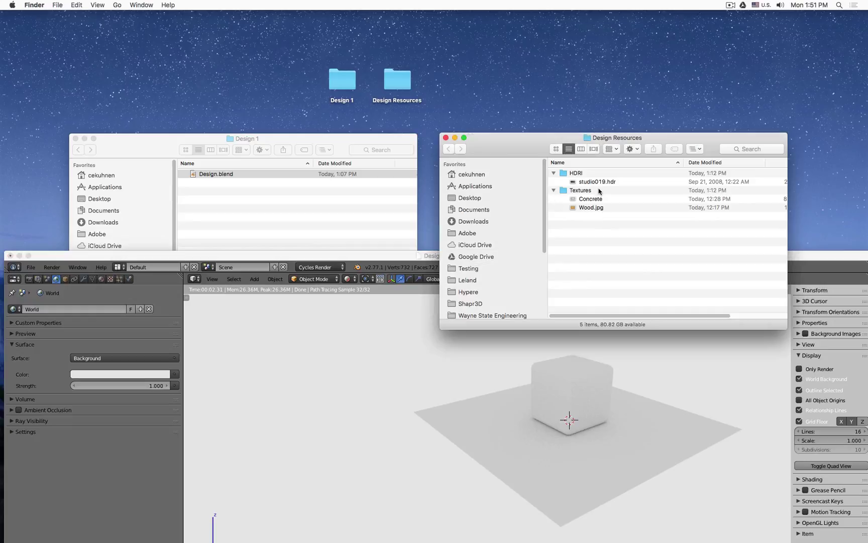
click(597, 183)
key(space)
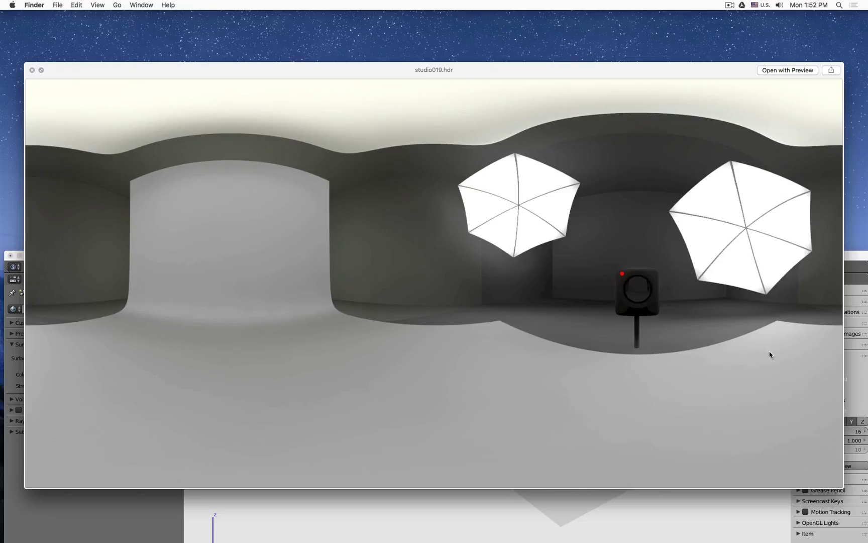
key(space)
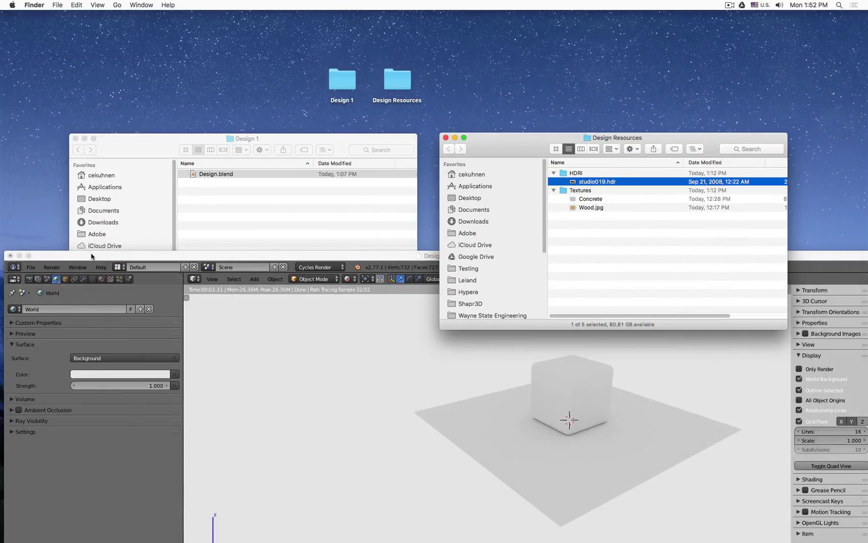
- Switch back to Blender and change the viewport shading to Material
drag(95, 258, 88, 4)
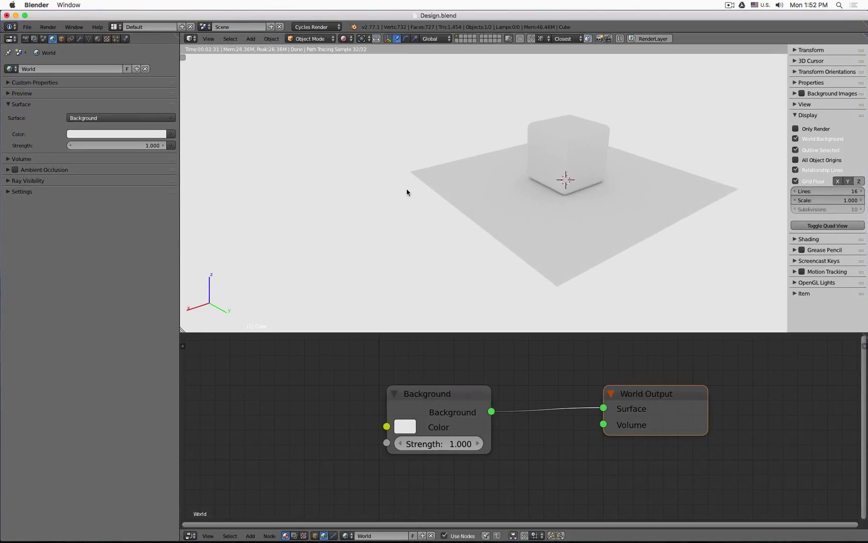
click(347, 39)
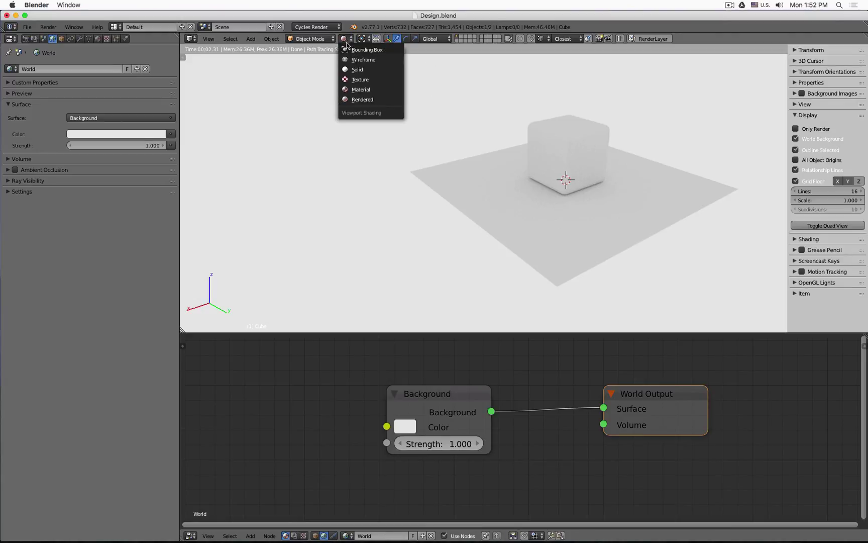
click(362, 91)
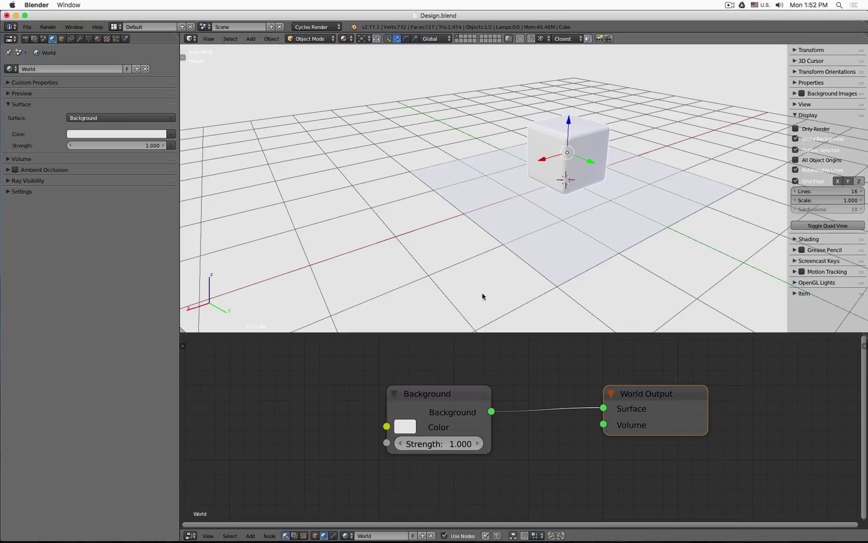
- Add an Environment Texture node to the world background's Color input
middle_drag(277, 382, 431, 392)
scroll(415, 394, down, 1)
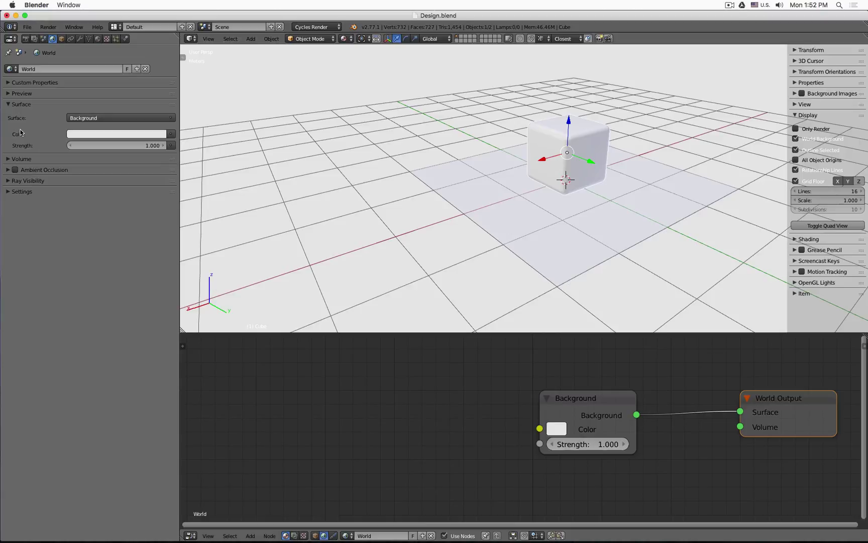
click(171, 135)
click(170, 119)
click(172, 146)
click(171, 135)
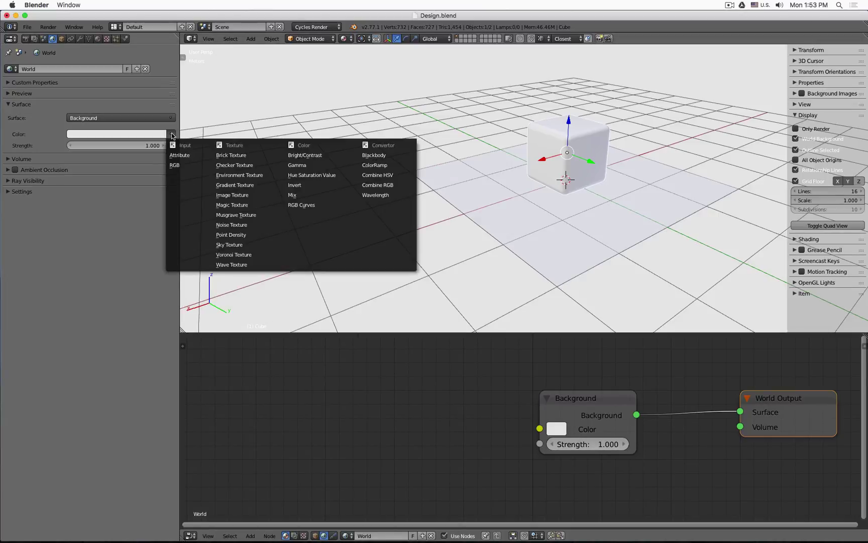
click(268, 176)
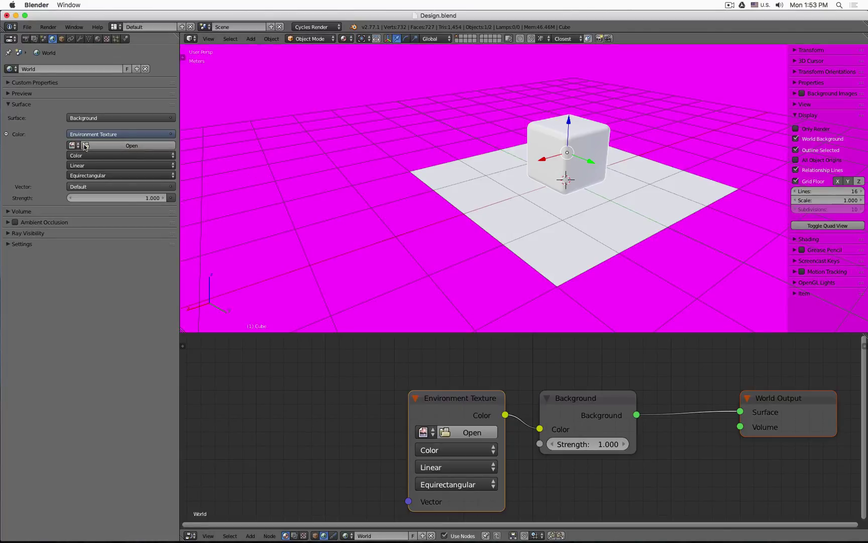
- Load studio019.hdr from the Desktop's Design Resources/HDRI folder into the Environment Texture and inspect the surroundings behind the cube
click(115, 146)
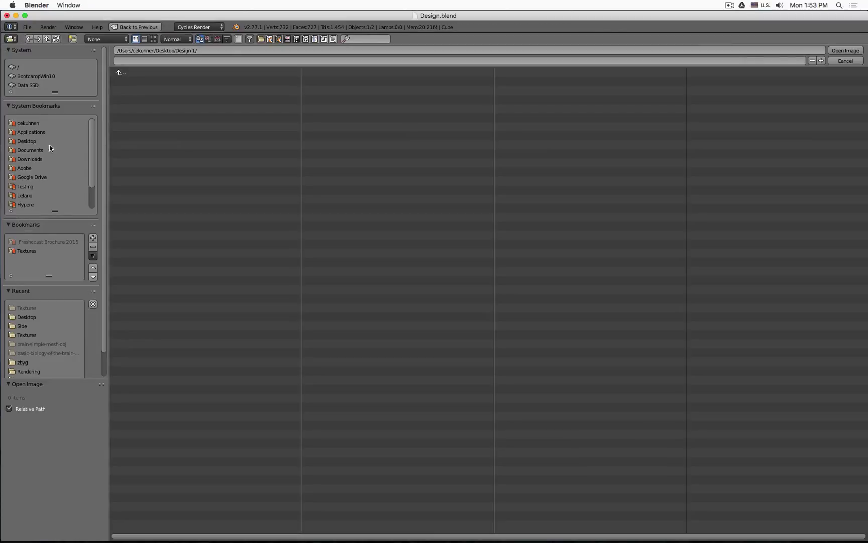
click(26, 141)
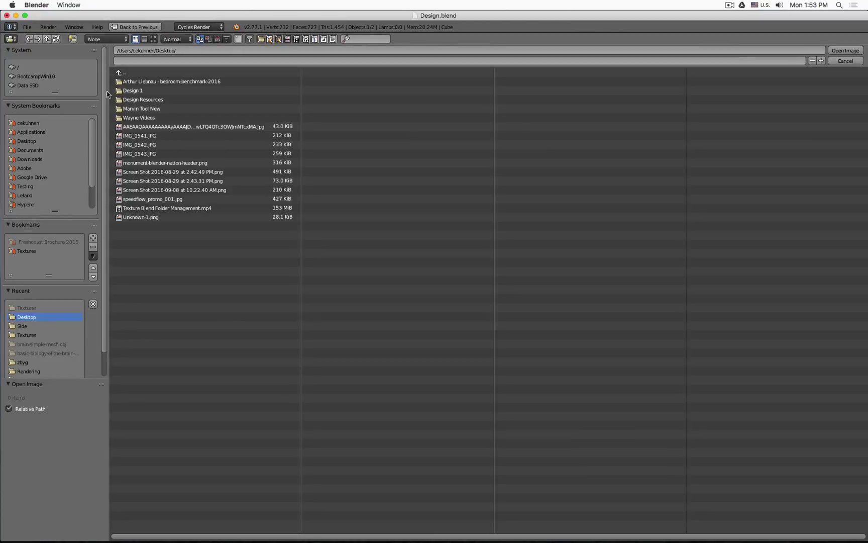
click(172, 99)
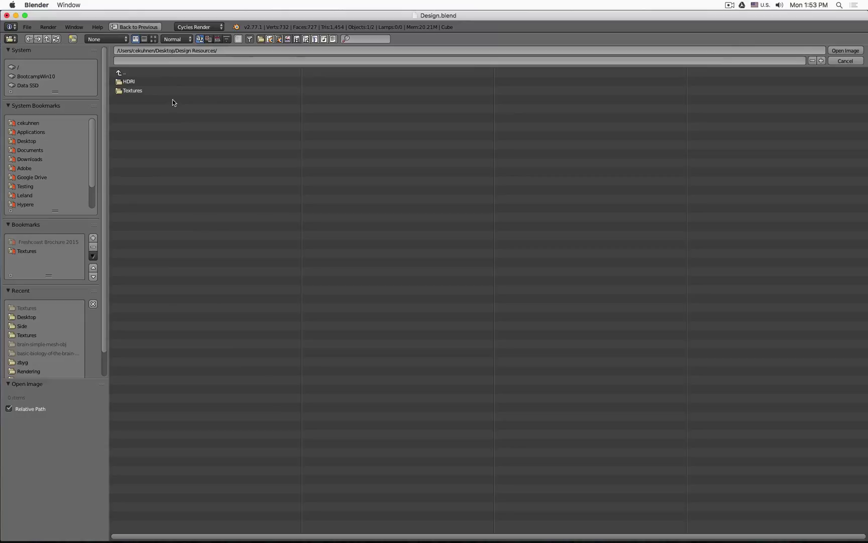
click(151, 81)
click(139, 83)
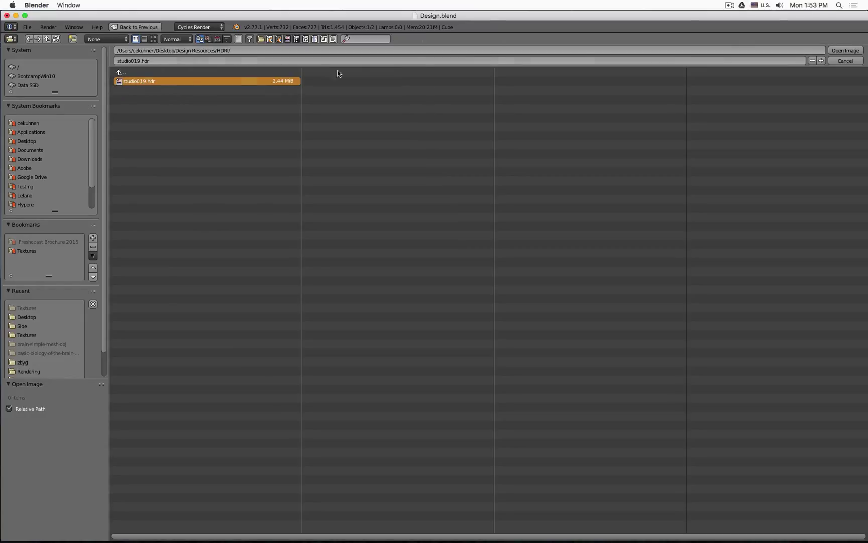
click(848, 51)
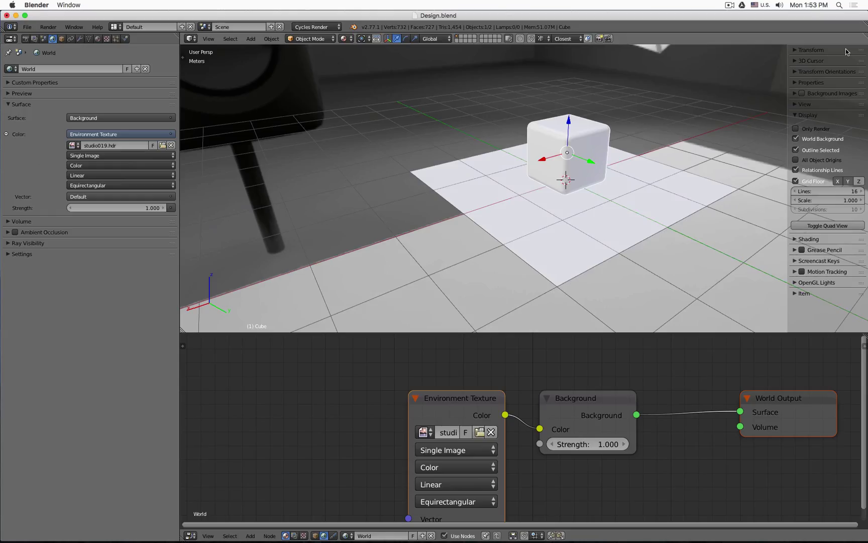
middle_drag(576, 181, 389, 243)
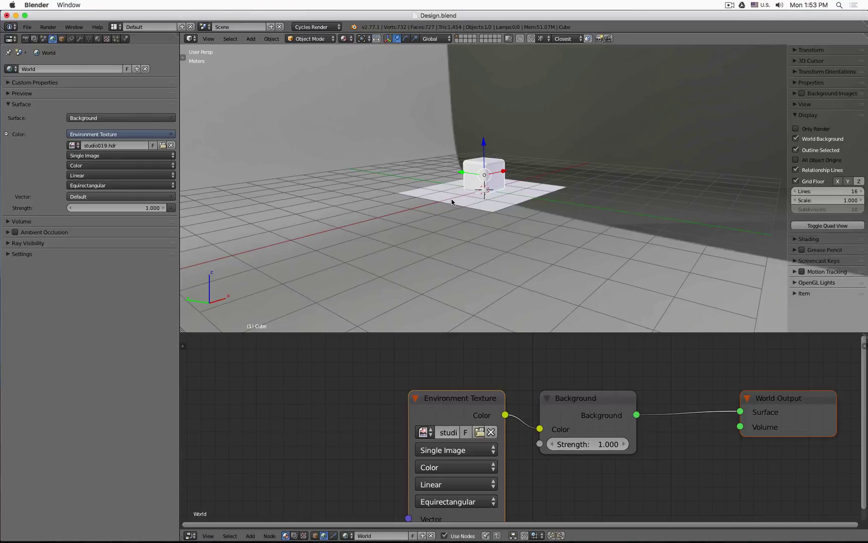
- Compare the environment background behind the cube in orthographic and perspective view
key(shift+z)
key(KP_5)
mouse_move(508, 281)
middle_down()
mouse_move(369, 249)
mouse_move(397, 271)
middle_up()
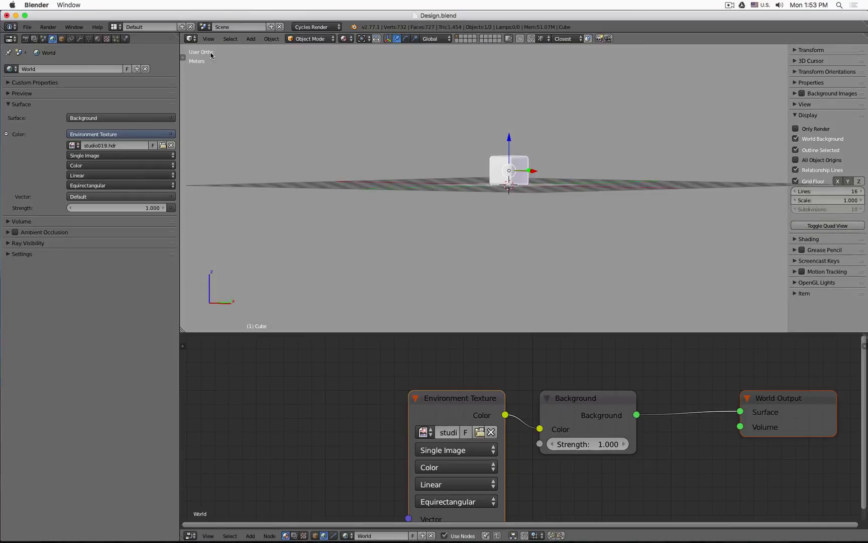
key(KP_5)
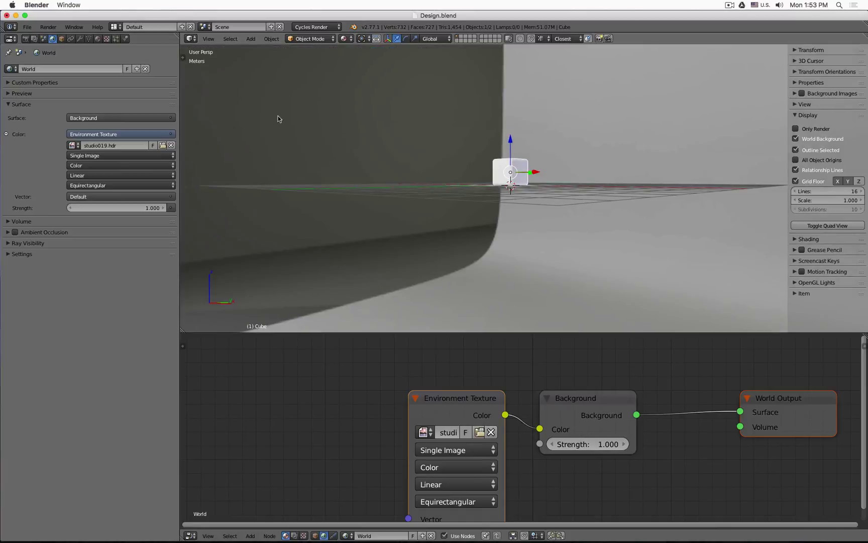
middle_drag(392, 172, 297, 170)
- Move the Environment Texture node farther left of the Background node, leaving a wide gap between them
drag(442, 398, 390, 358)
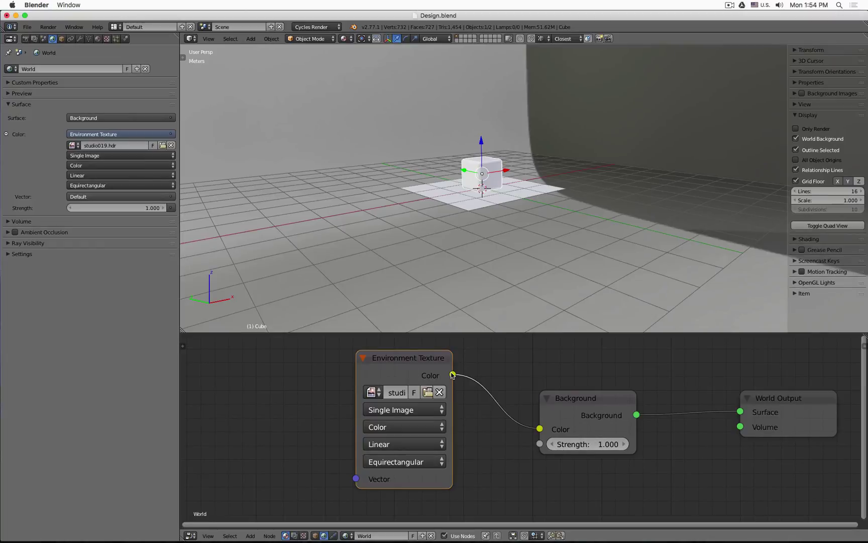
click(552, 430)
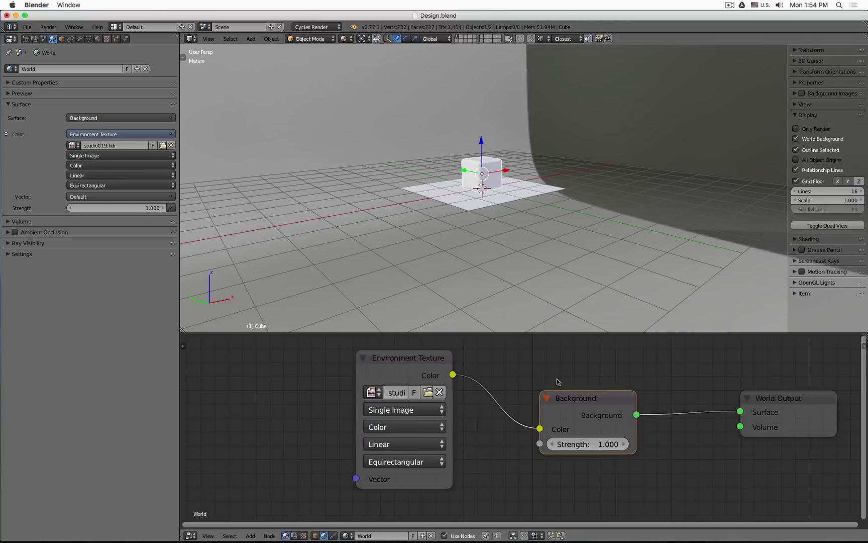
click(404, 361)
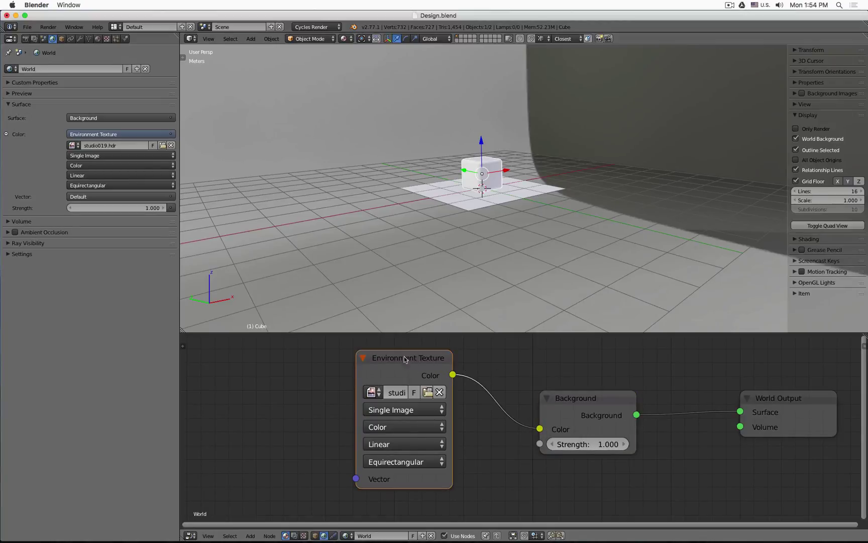
drag(415, 357, 358, 357)
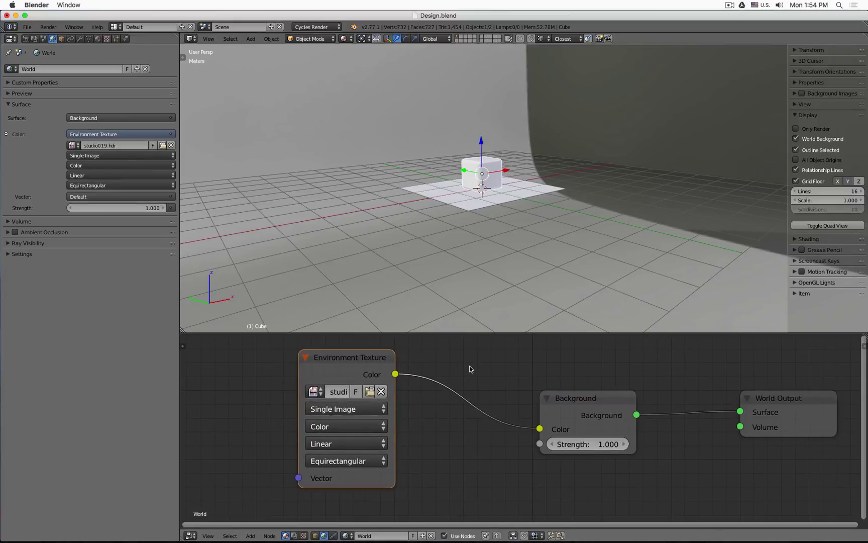
key(g)
key(x)
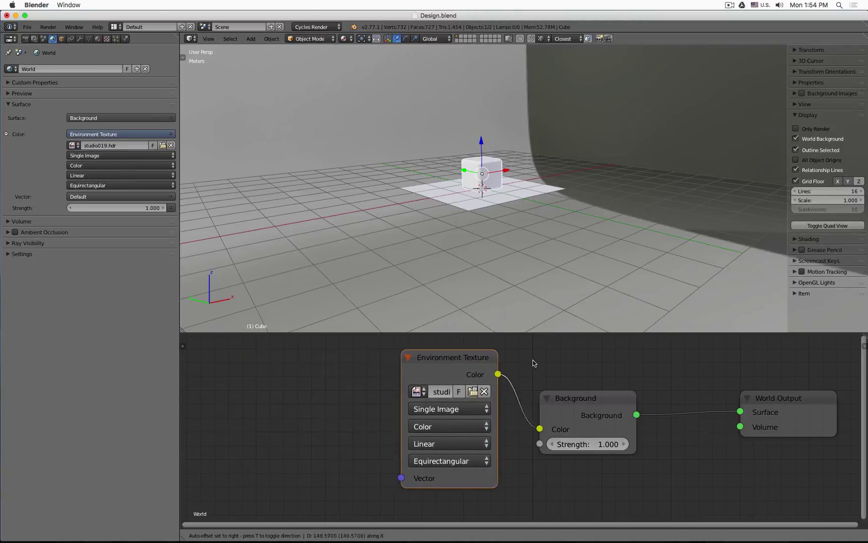
click(418, 369)
- Try scaling the Environment Texture node, and try scaling and rotating it together with the Background node
key(s)
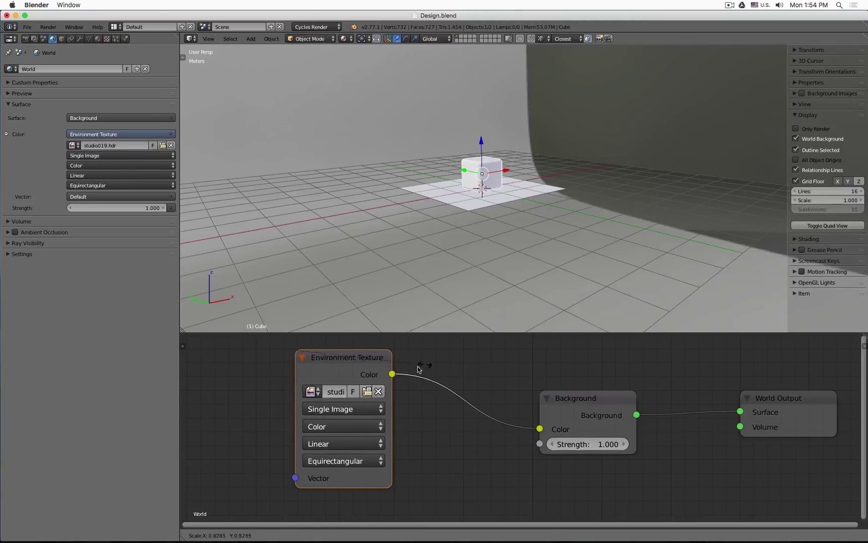
key(Escape)
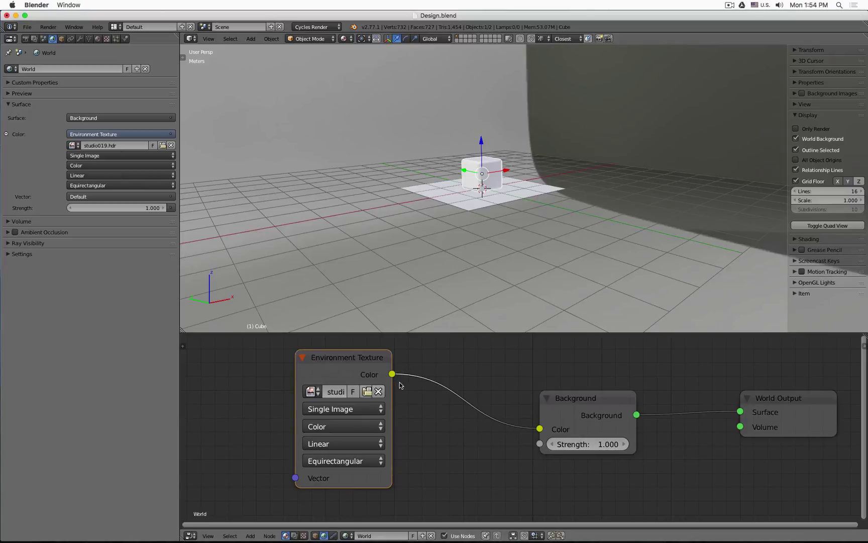
shift+click(578, 399)
key(s)
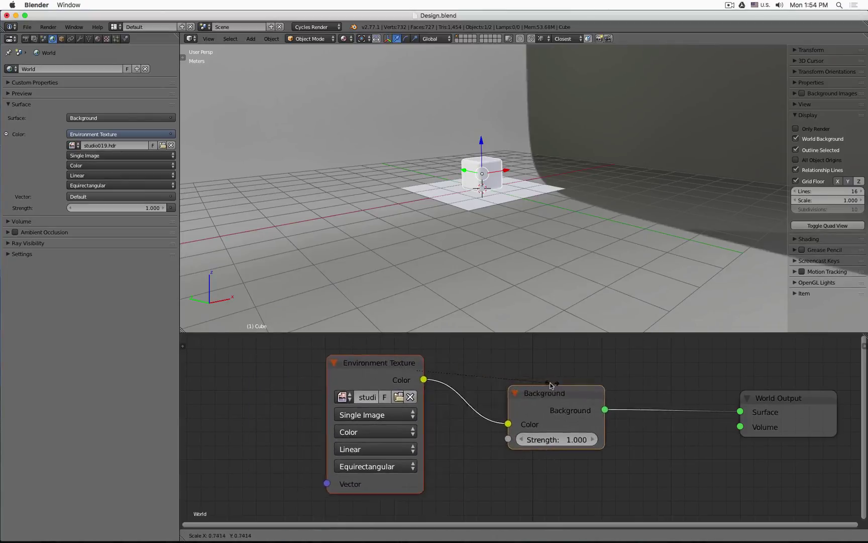
key(Escape)
key(r)
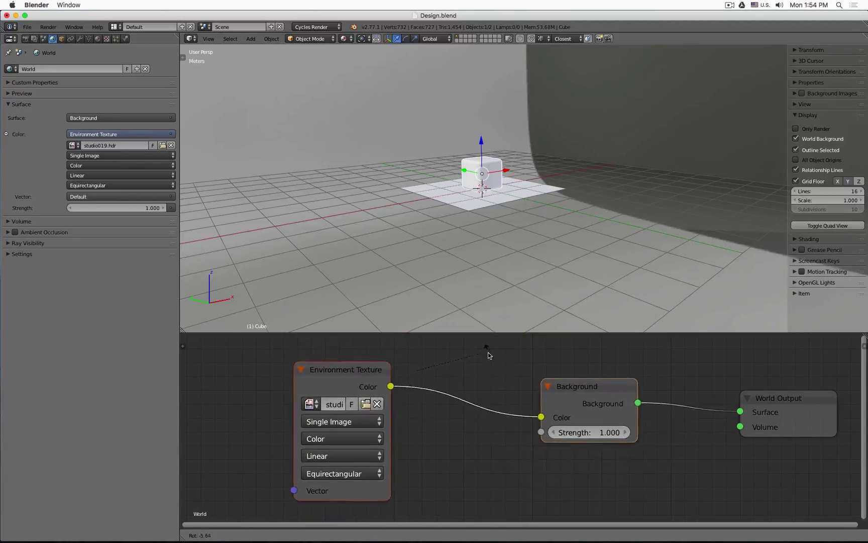
click(440, 197)
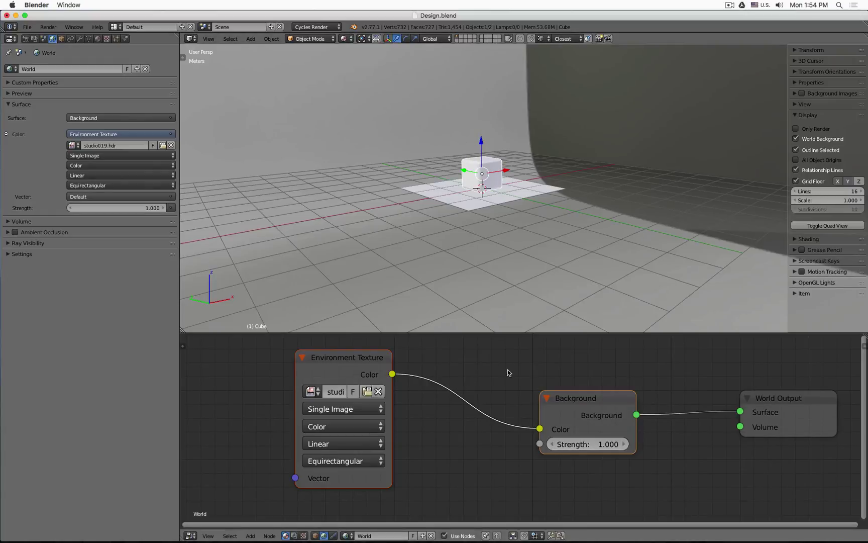
- Delete the Environment Texture node and add a new, empty Environment Texture node beside the Background node
click(351, 366)
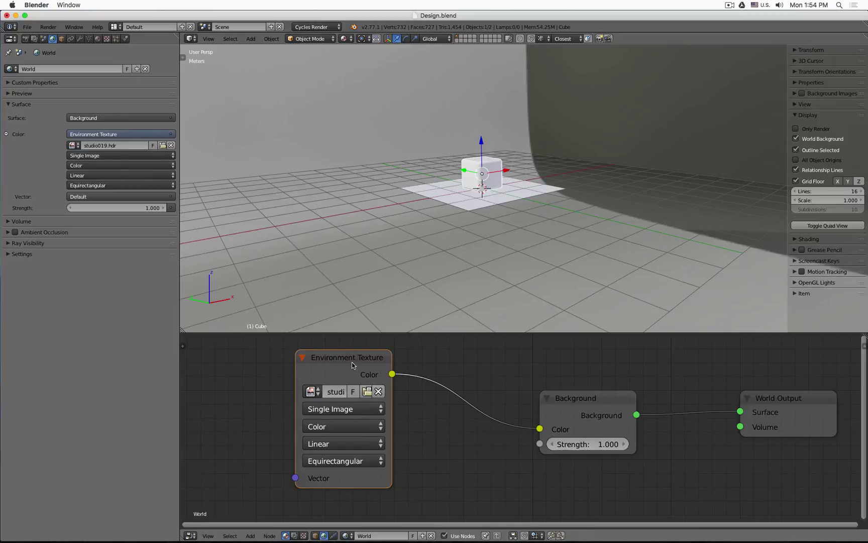
key(x)
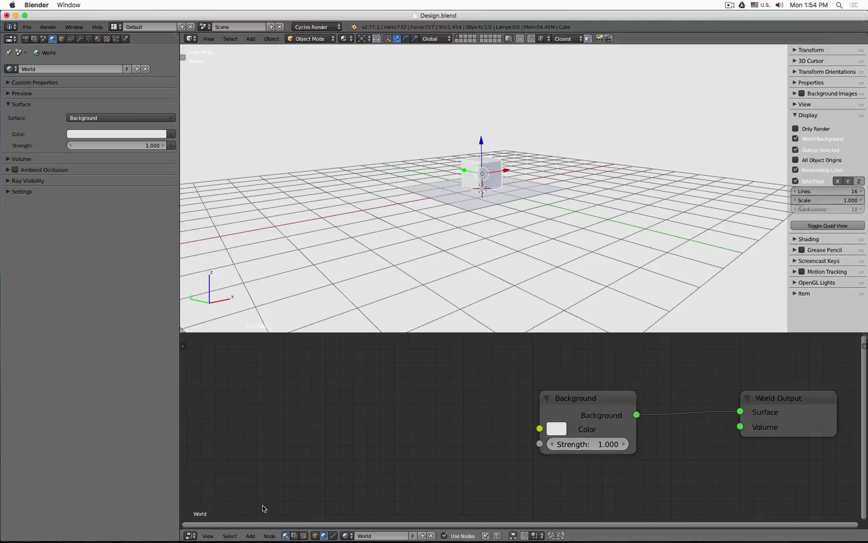
click(250, 535)
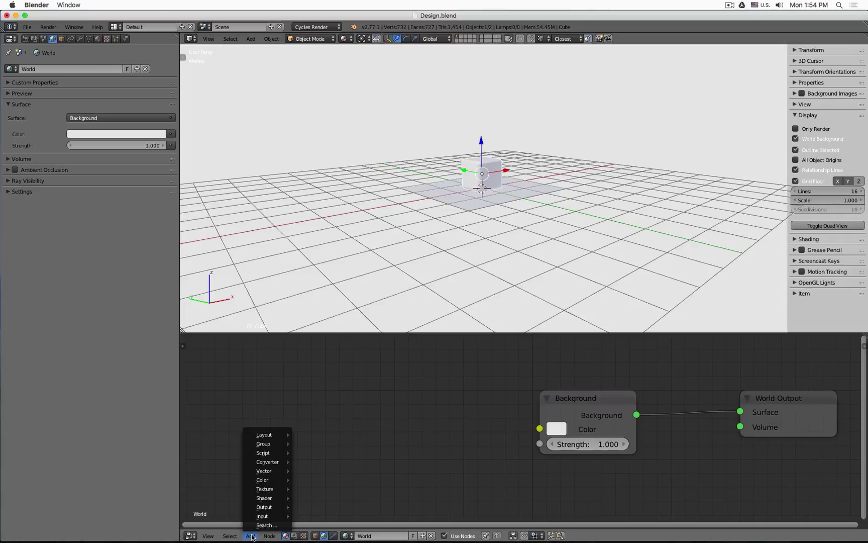
mouse_move(279, 491)
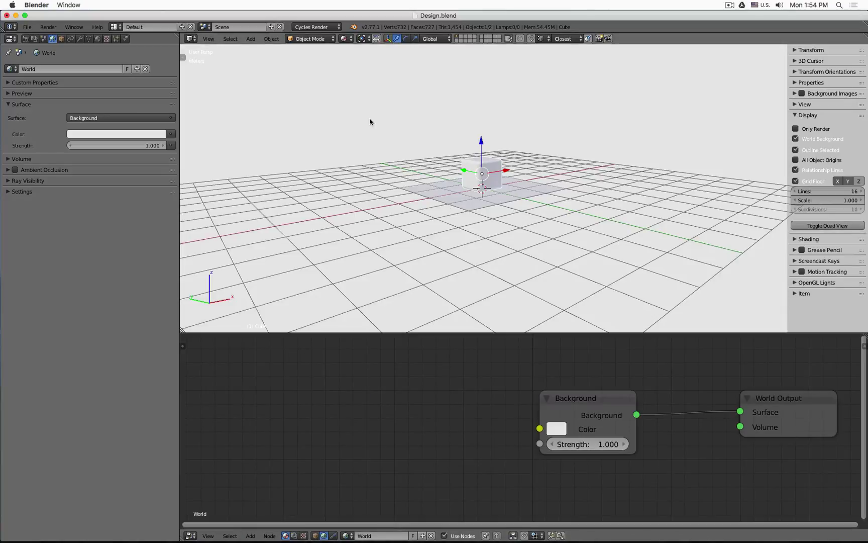
key(shift+a)
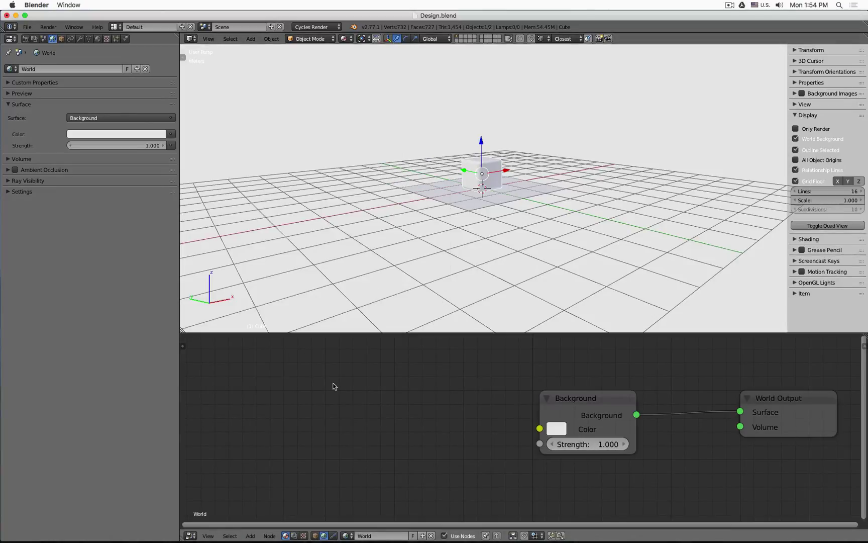
key(shift+a)
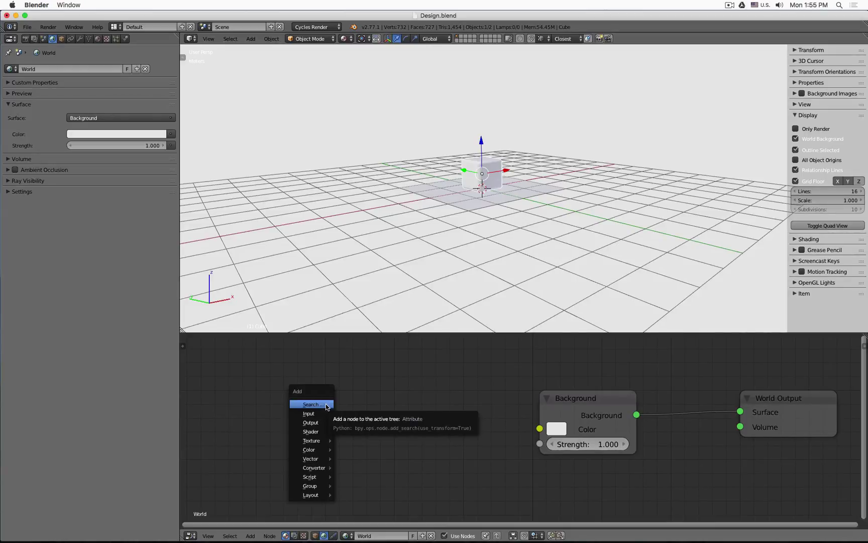
mouse_move(329, 443)
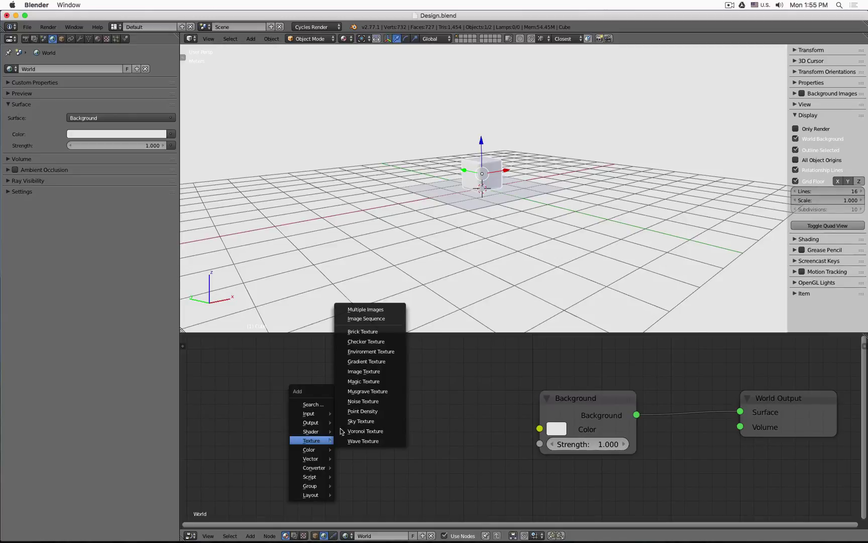
click(390, 351)
click(355, 360)
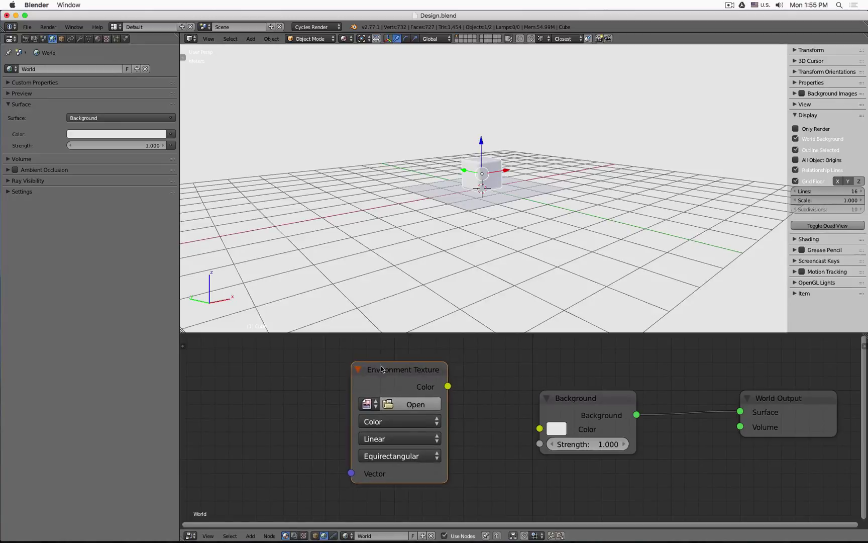
- Connect the Environment Texture's Color output to the Background's Color input, and cut all links between the world nodes
drag(448, 386, 488, 418)
drag(449, 389, 538, 433)
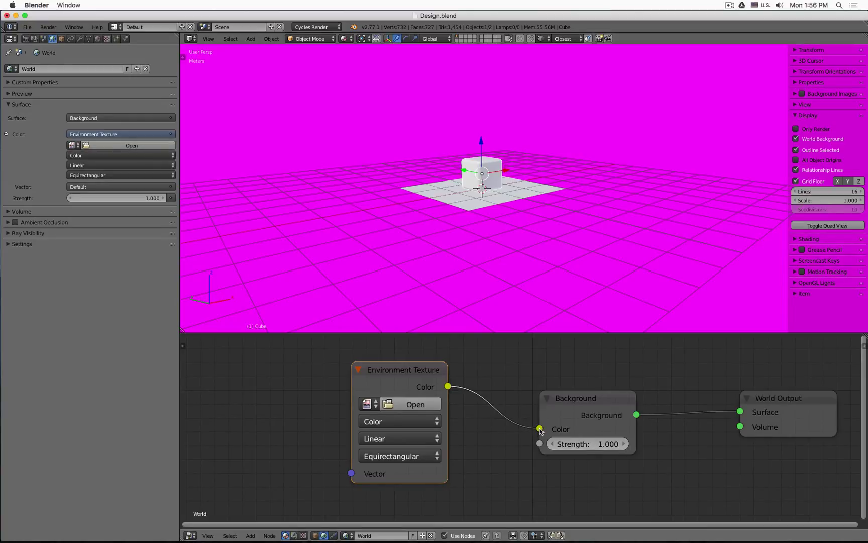
mouse_move(540, 429)
mouse_down()
mouse_move(506, 423)
mouse_move(449, 388)
mouse_move(539, 429)
mouse_up()
drag(448, 385, 605, 374)
drag(539, 429, 448, 387)
mouse_move(501, 361)
ctrl+right_down()
mouse_move(487, 447)
mouse_move(535, 488)
mouse_move(670, 392)
mouse_move(667, 372)
ctrl+right_up()
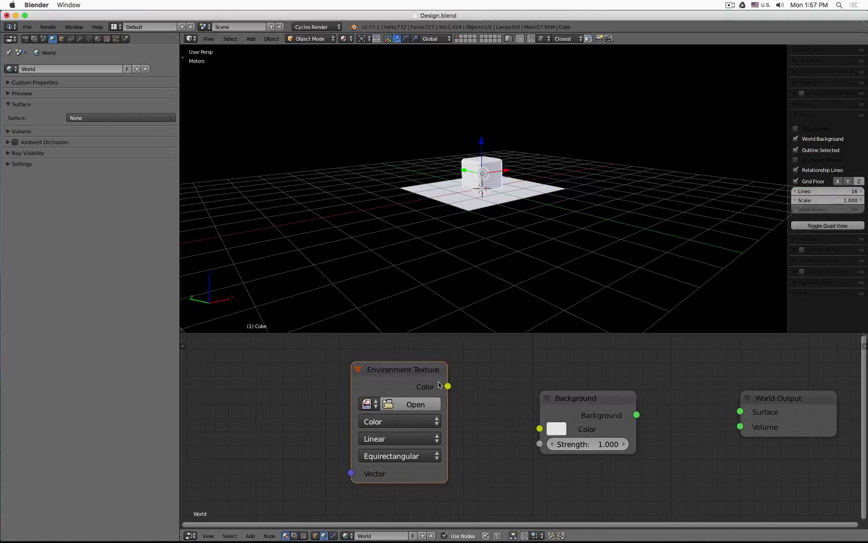
- Link the Environment Texture node to the Background node's Color and the Background node to the World Output's Surface
shift+right_click(572, 407)
key(f)
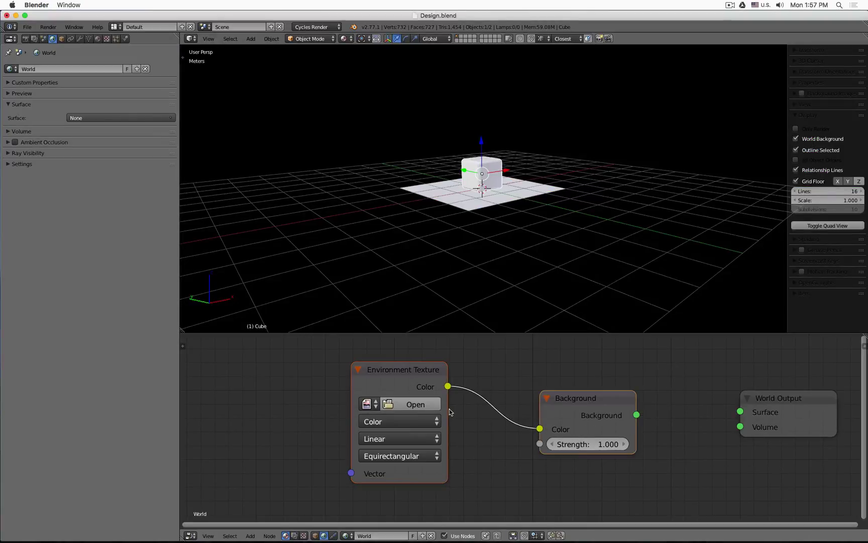
right_click(403, 373)
right_click(558, 397)
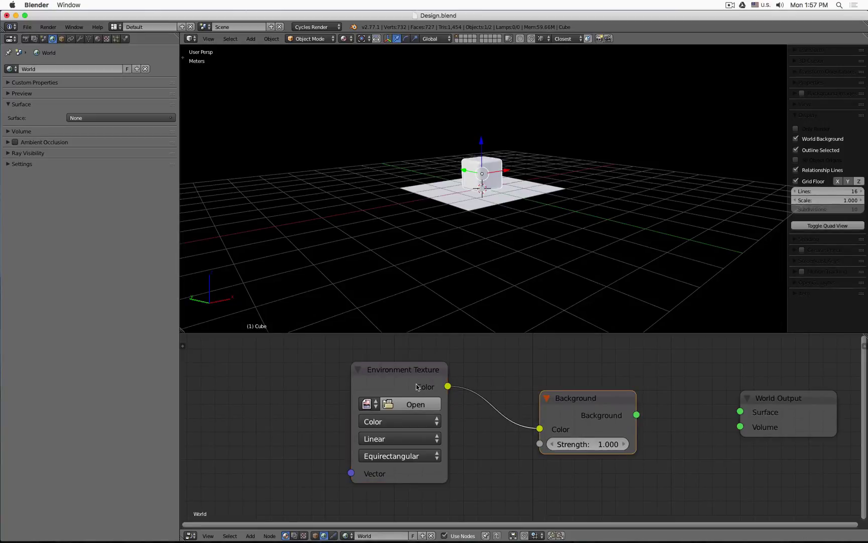
right_click(412, 374)
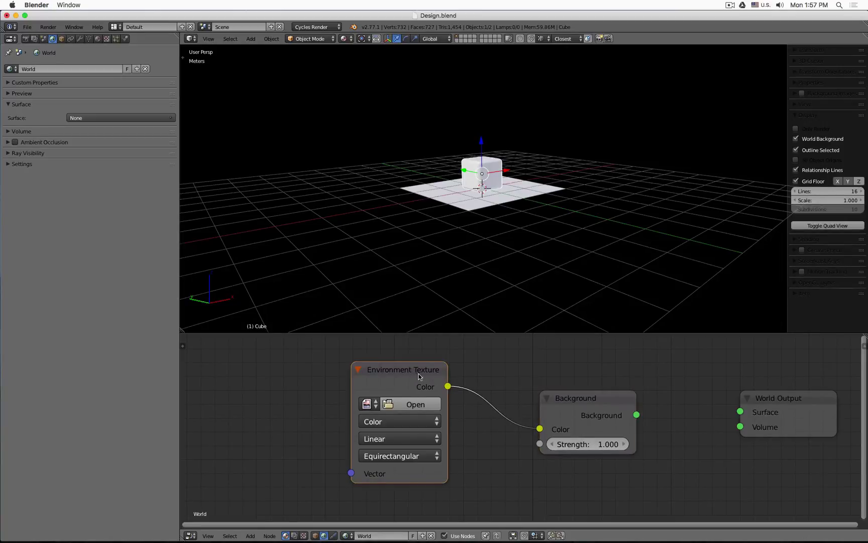
right_click(570, 406)
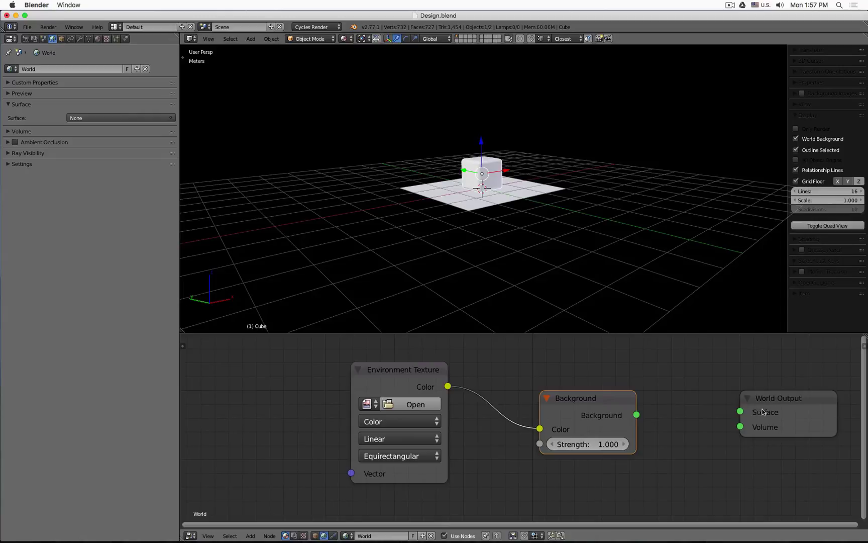
shift+right_click(779, 410)
key(f)
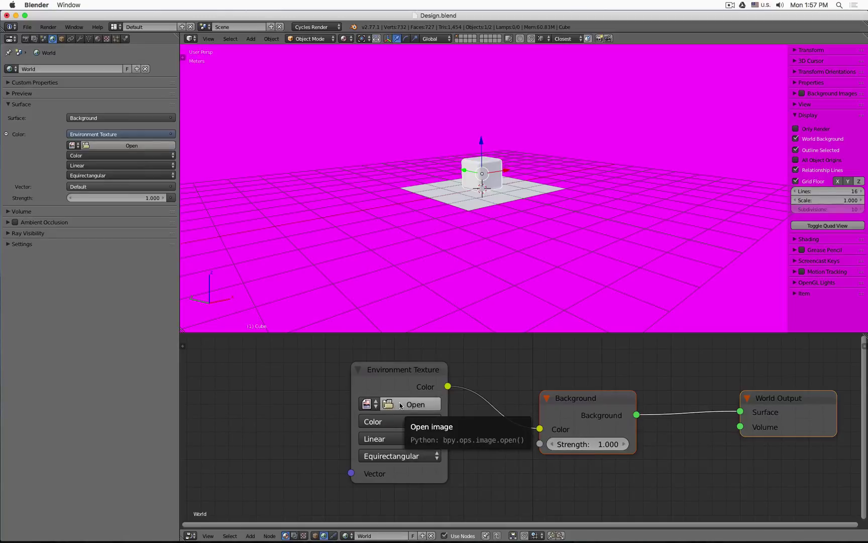
- Assign the already loaded studio019.hdr image to the new Environment Texture node
click(367, 404)
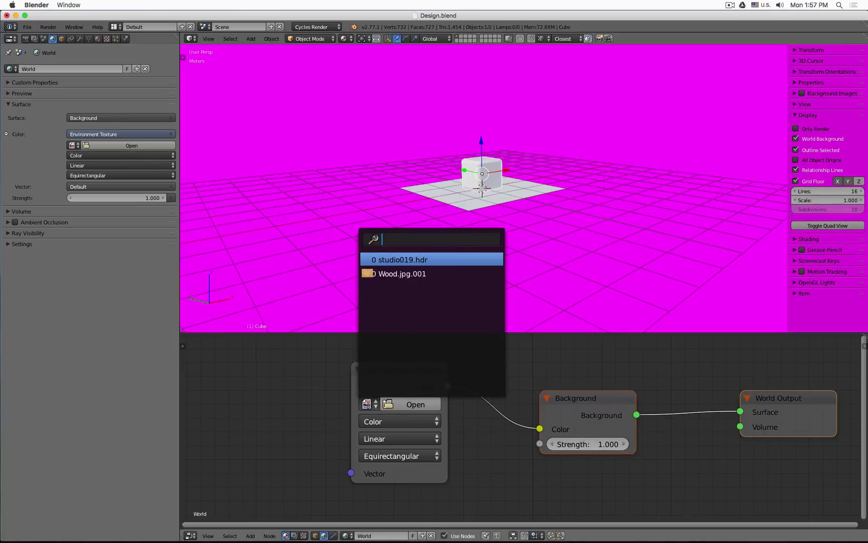
click(367, 404)
click(406, 260)
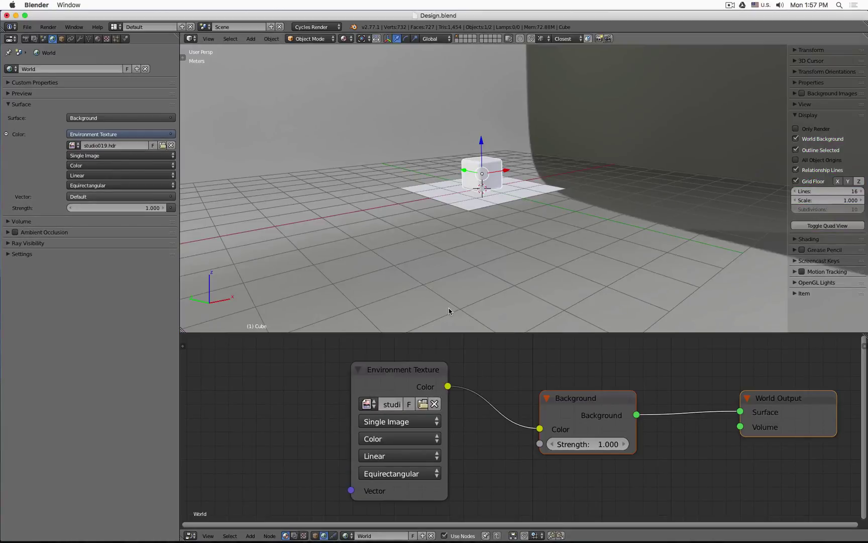
- Set the viewport shading to Rendered and inspect the HDRI lighting on the cube and floor from several sides
mouse_move(449, 310)
middle_down()
mouse_move(561, 135)
mouse_move(537, 173)
mouse_move(475, 159)
middle_up()
click(346, 39)
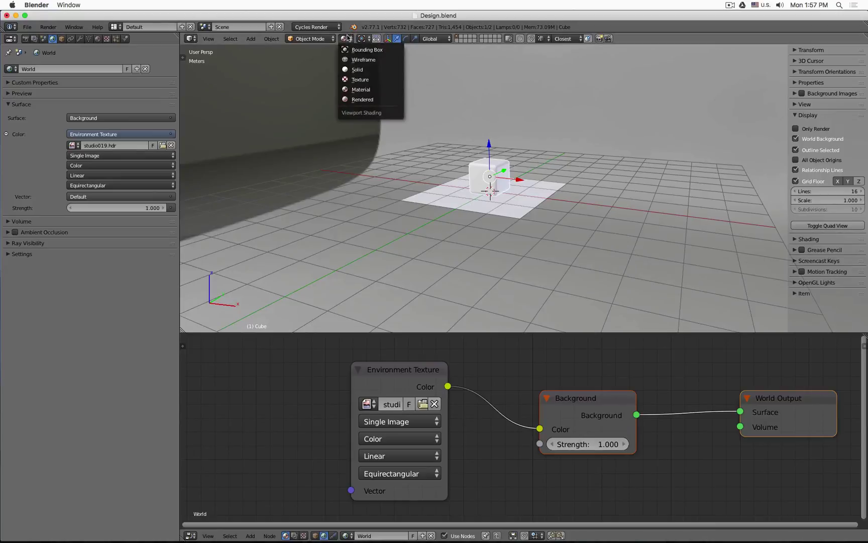
click(363, 100)
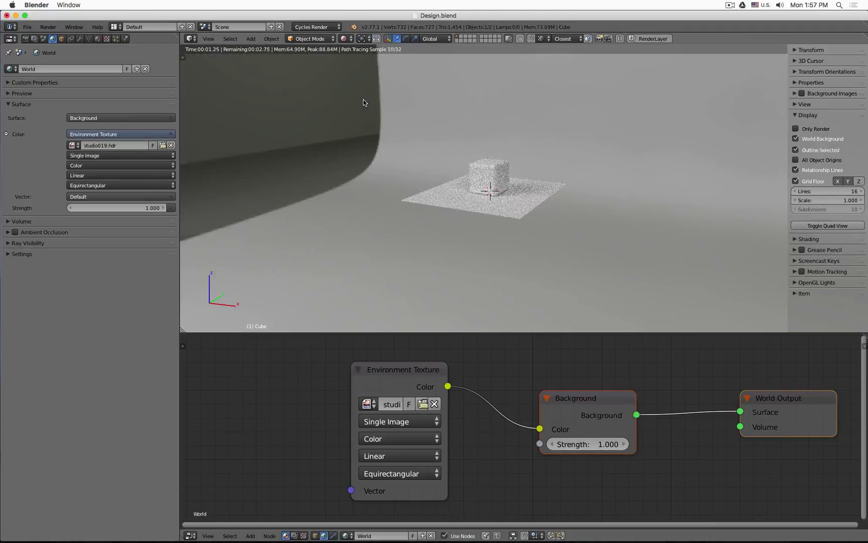
mouse_move(394, 126)
middle_down()
mouse_move(477, 166)
mouse_move(520, 199)
mouse_move(558, 202)
mouse_move(503, 181)
mouse_move(520, 155)
mouse_move(493, 220)
middle_up()
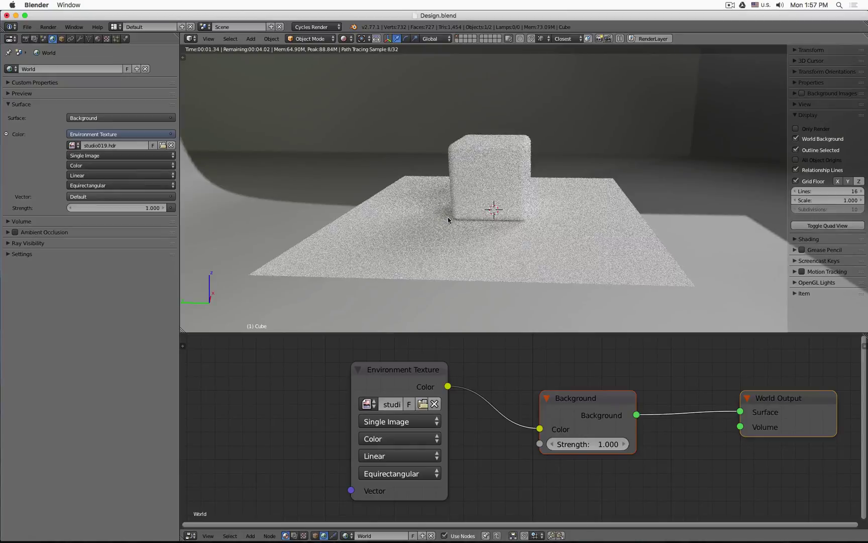
mouse_move(414, 231)
middle_down()
mouse_move(482, 238)
mouse_move(309, 235)
middle_up()
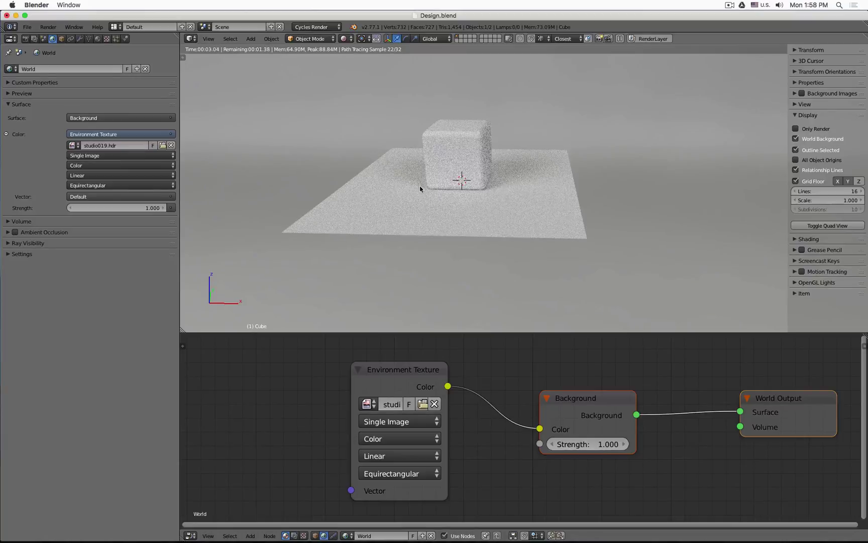
middle_drag(598, 120, 607, 182)
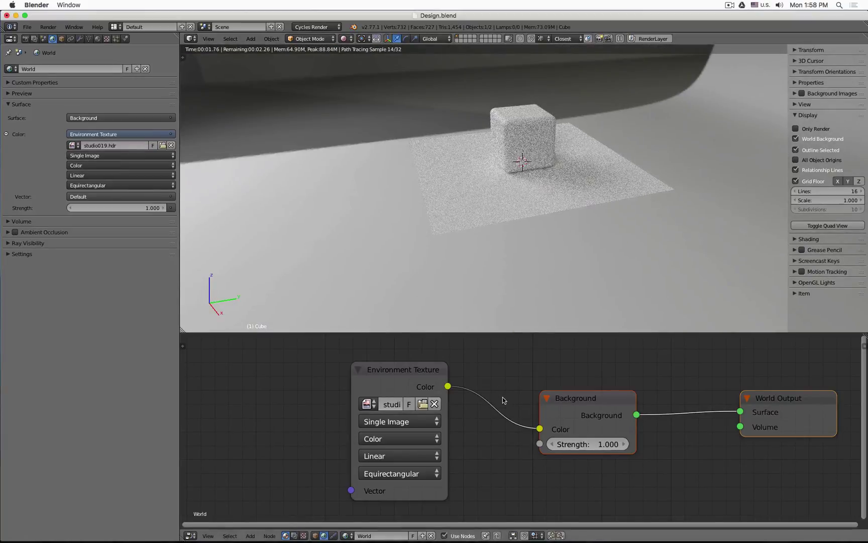
- Cut the link between the Environment Texture node and the Background node's Color input
ctrl+right_drag(504, 400, 524, 461)
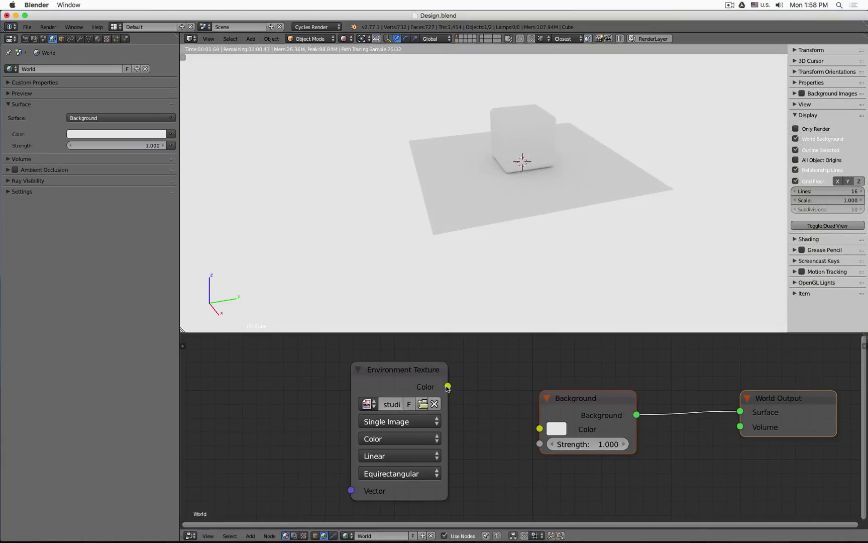
- Reconnect the Environment Texture's Color output to the Background node's Color input and inspect the HDRI surroundings from several angles
drag(448, 386, 539, 428)
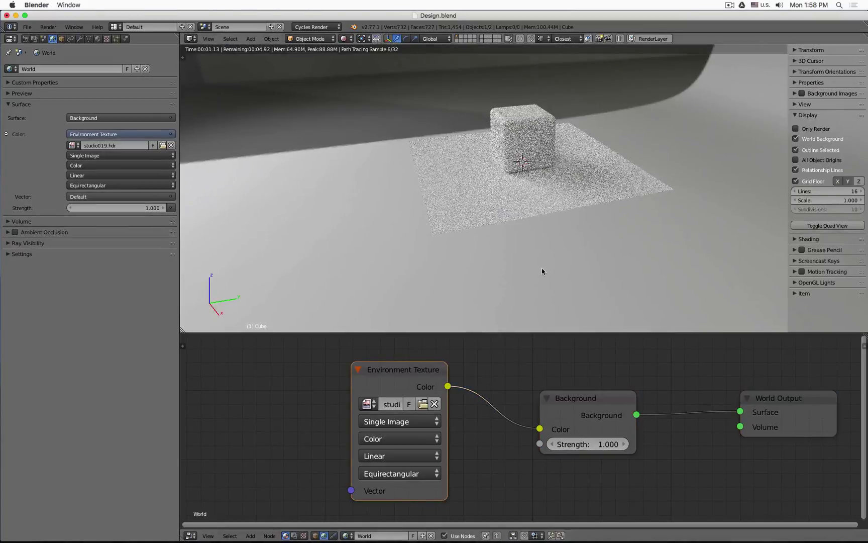
scroll(545, 272, down, 3)
middle_drag(548, 272, 490, 225)
scroll(560, 200, up, 4)
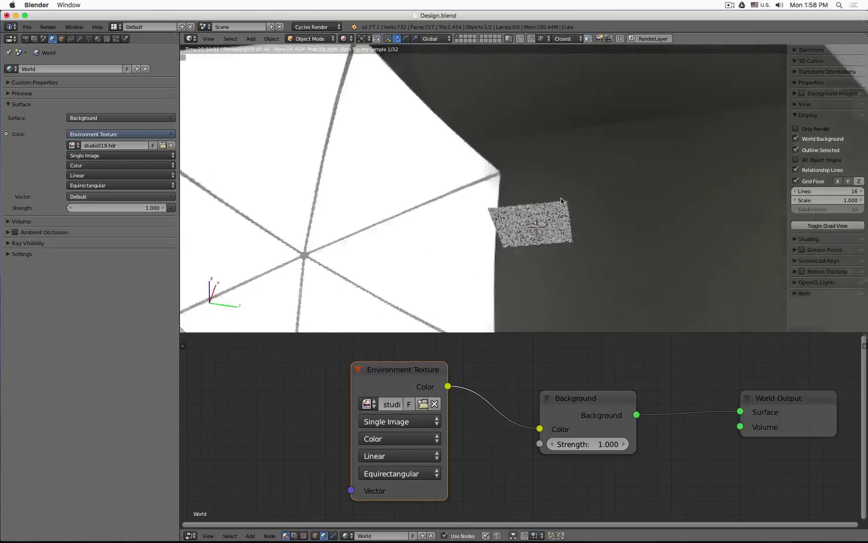
middle_drag(561, 198, 609, 258)
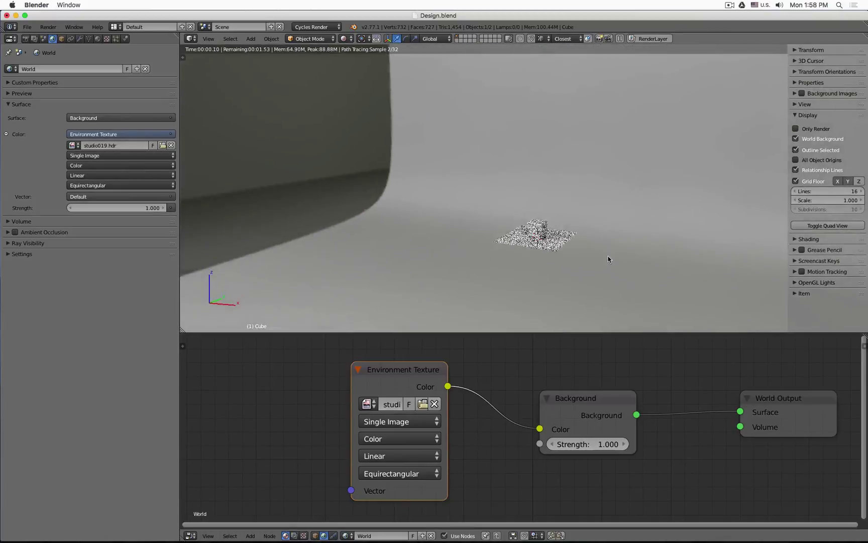
- Try Background node Strength values of 2 and 1.5 to compare the scene brightness
click(586, 444)
text(2)
key(Return)
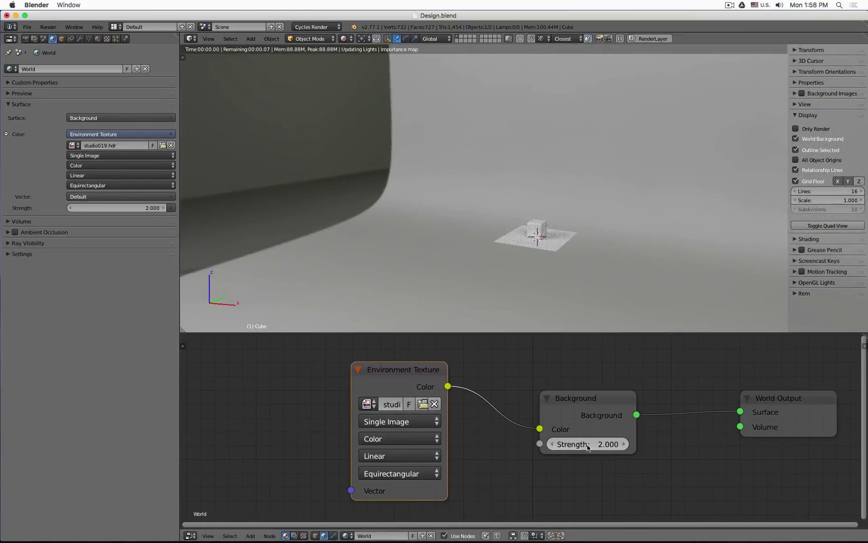
click(596, 444)
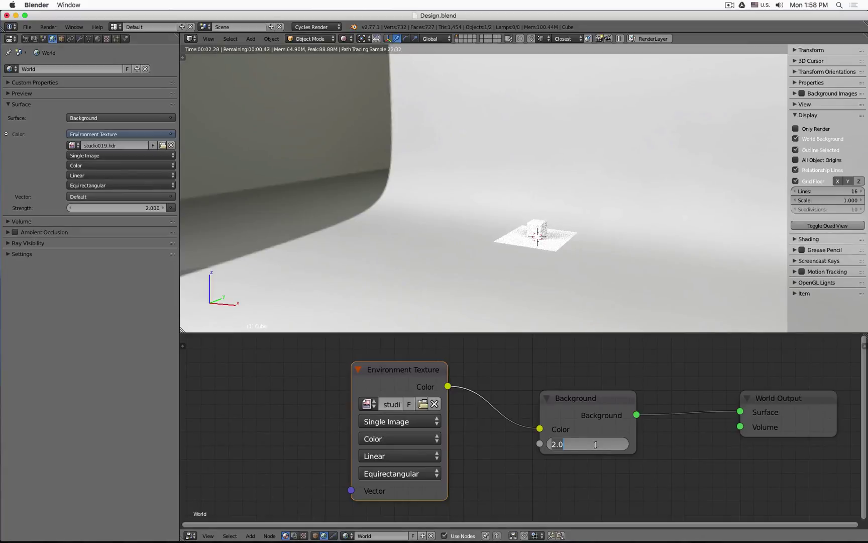
text(1.5)
key(Return)
- Set the Background node's Strength to 1.2 and check the lighting on the cube and floor up close
click(596, 444)
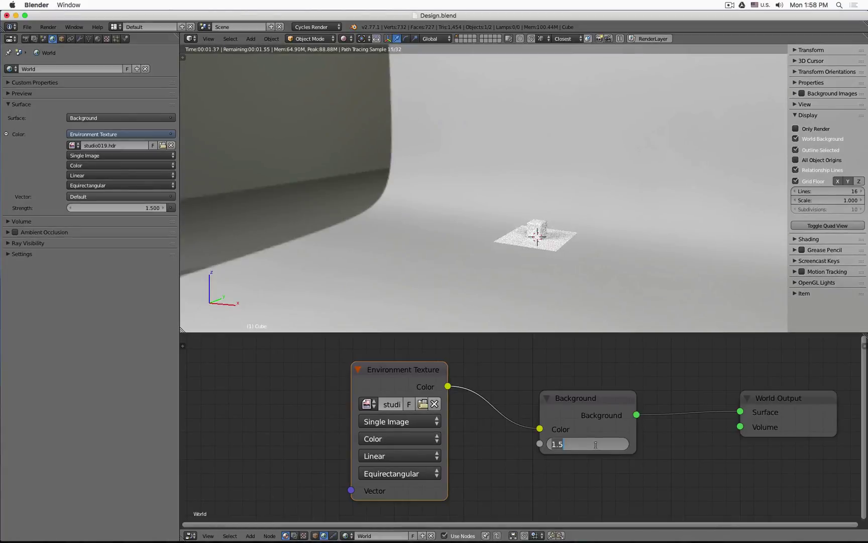
text(1.2)
key(Return)
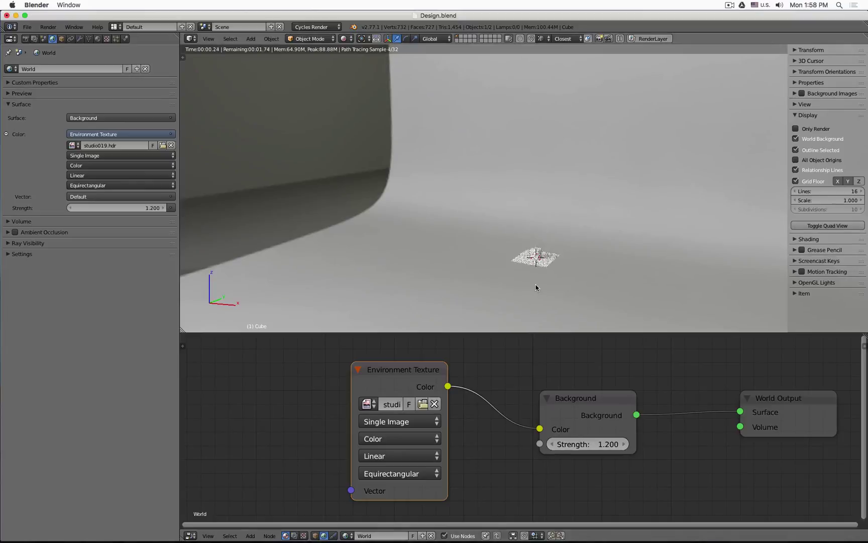
scroll(536, 288, up, 10)
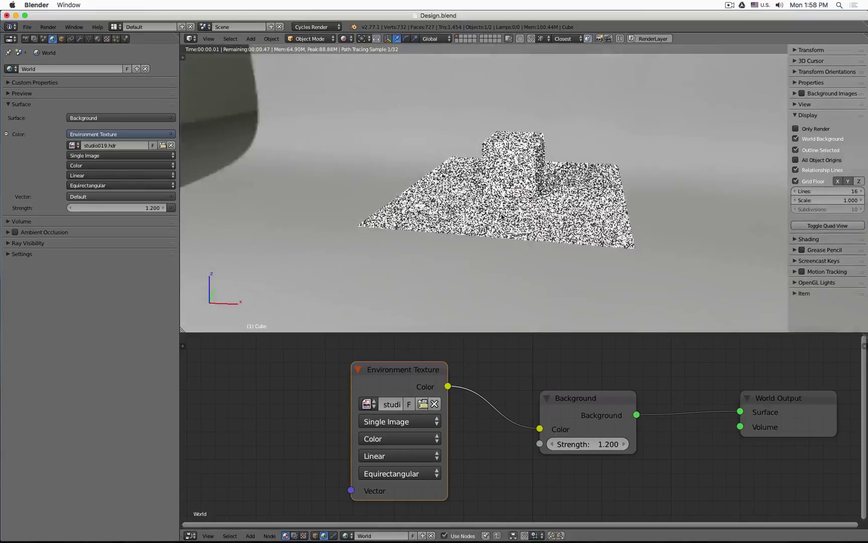
middle_drag(501, 216, 553, 236)
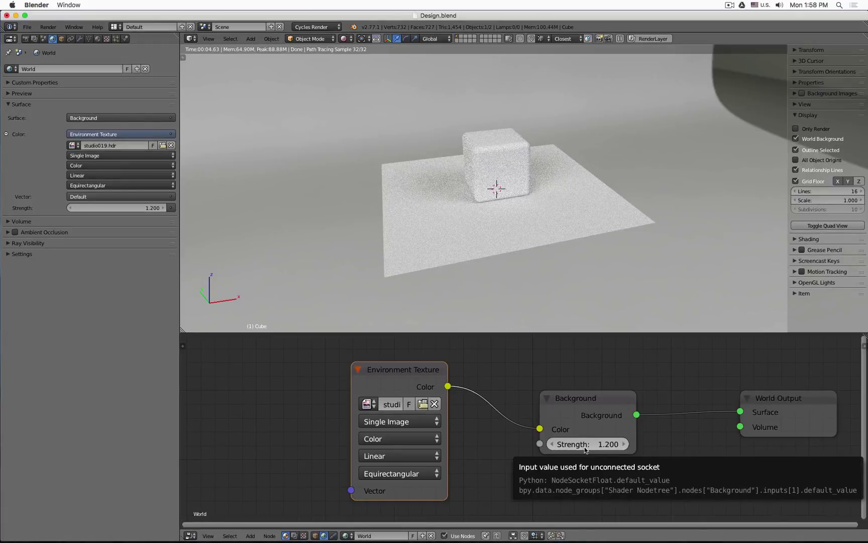
scroll(478, 189, down, 3)
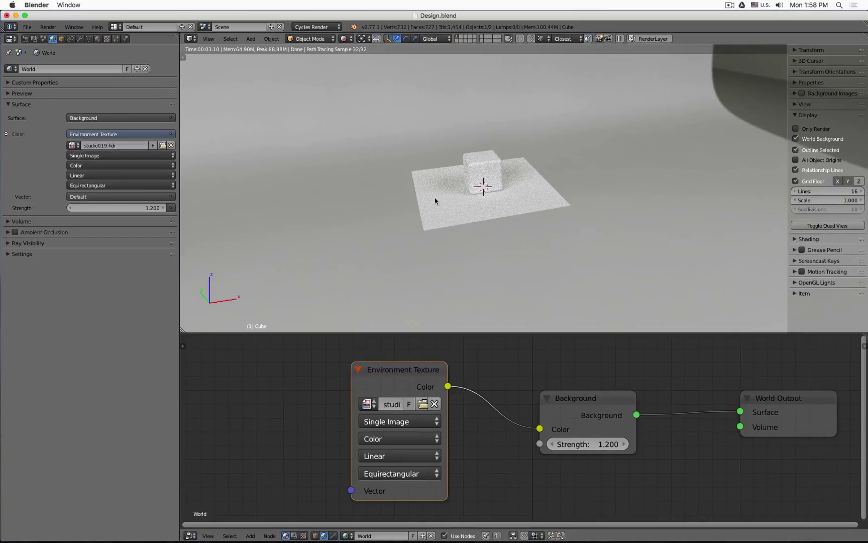
- Leave the rendered preview, select the Floor, and create a new material for it in the object shader nodes
key(shift+z)
right_click(432, 181)
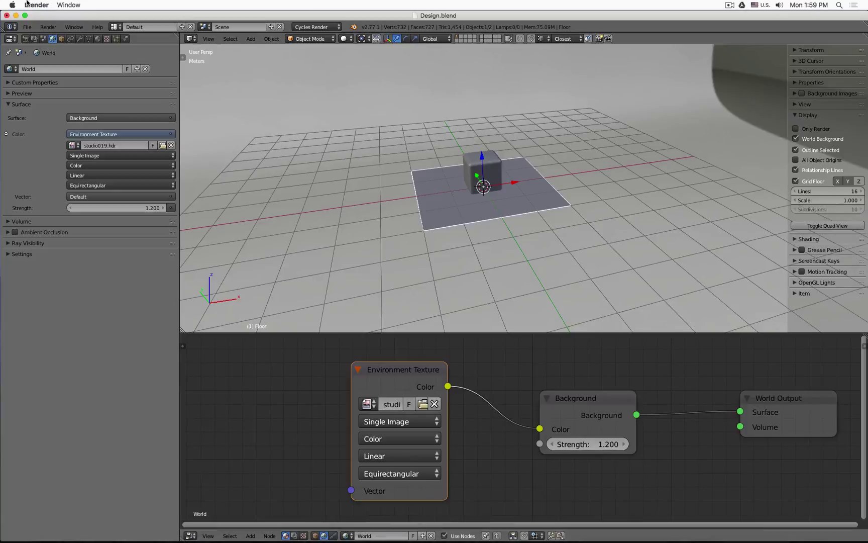
click(62, 39)
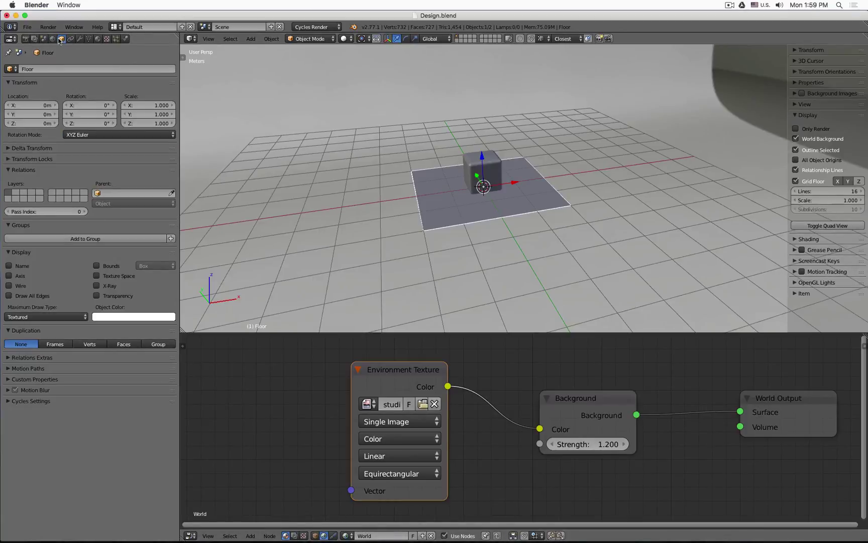
click(99, 40)
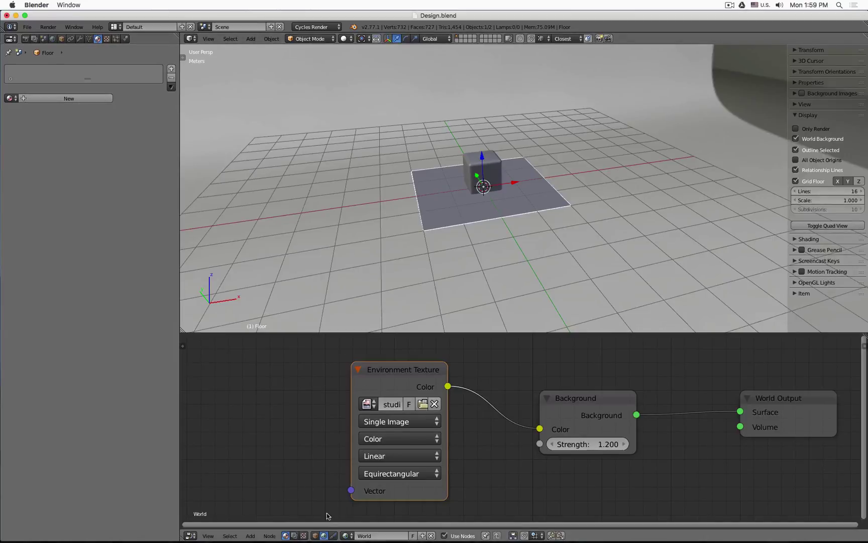
click(315, 536)
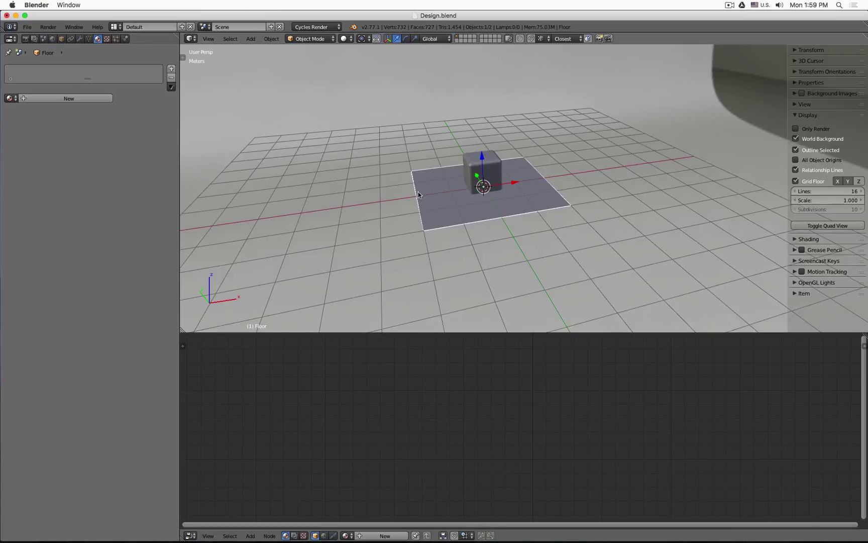
click(61, 40)
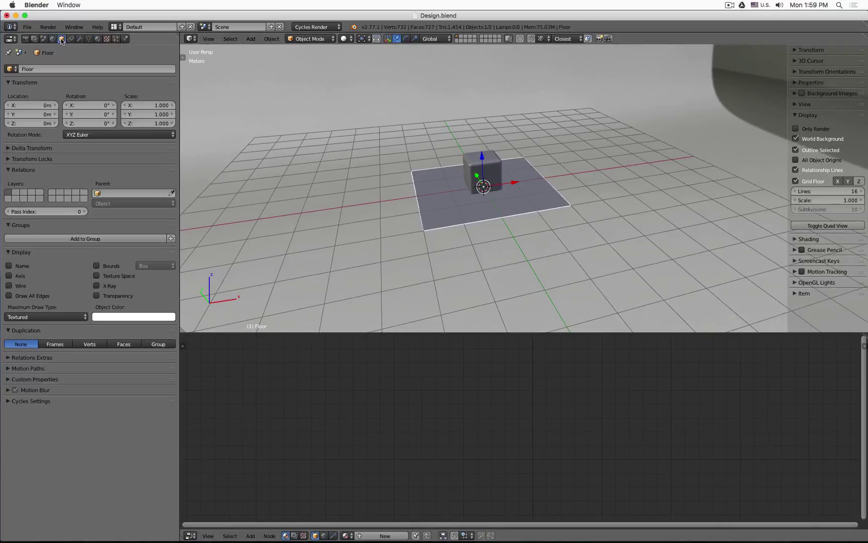
click(98, 39)
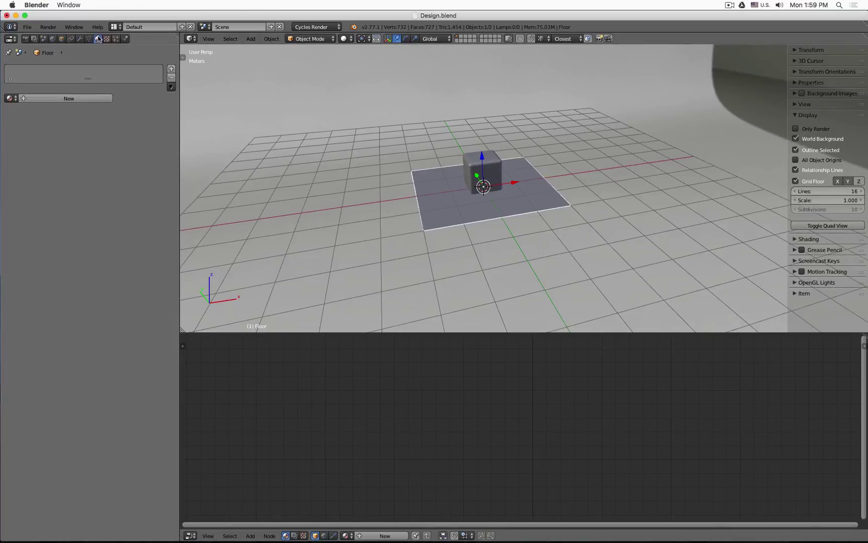
click(385, 535)
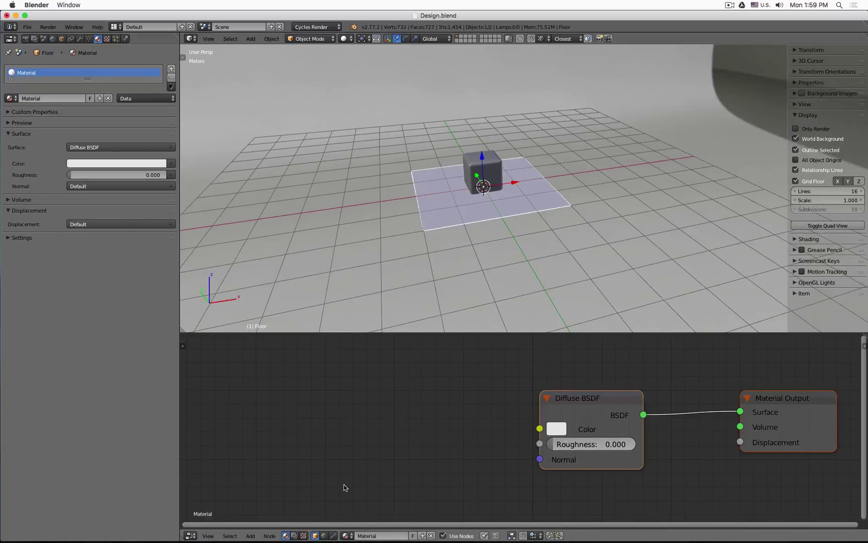
- Add an Image Texture node beside the Diffuse BSDF and link its Color output to the Diffuse BSDF's Color input
key(shift+a)
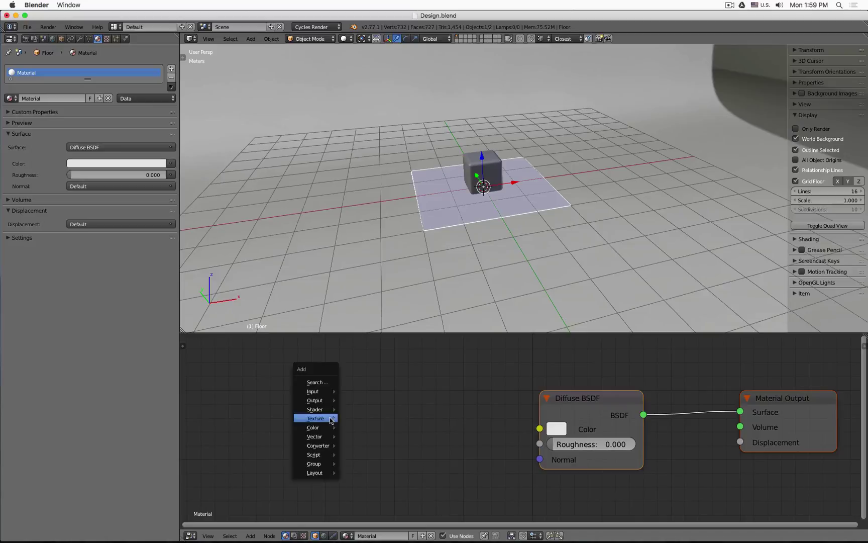
mouse_move(331, 420)
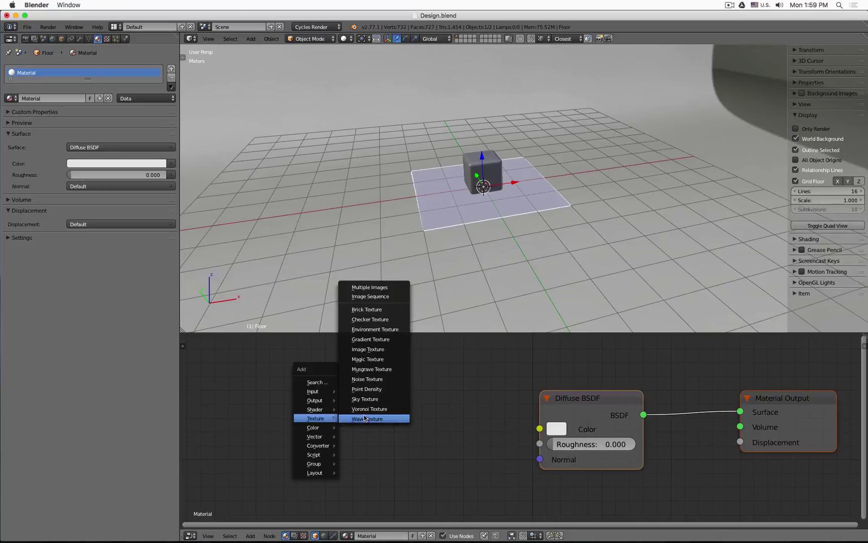
click(379, 349)
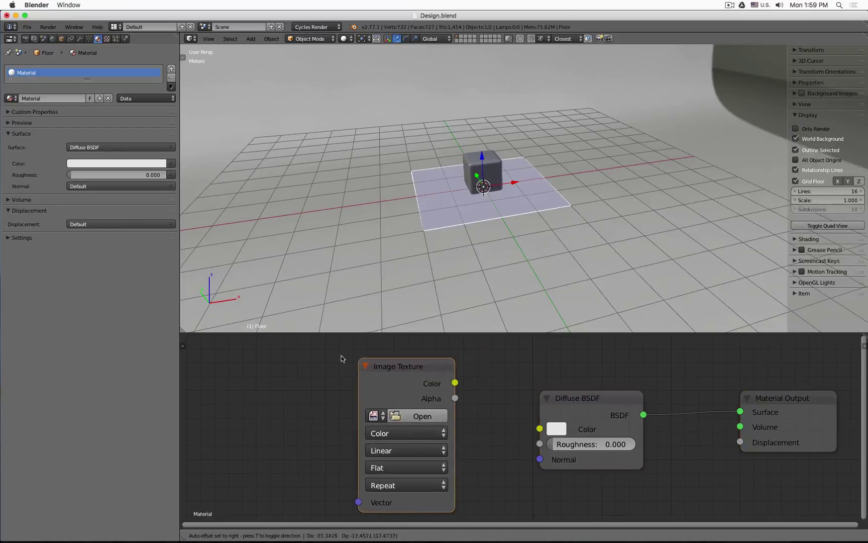
click(327, 351)
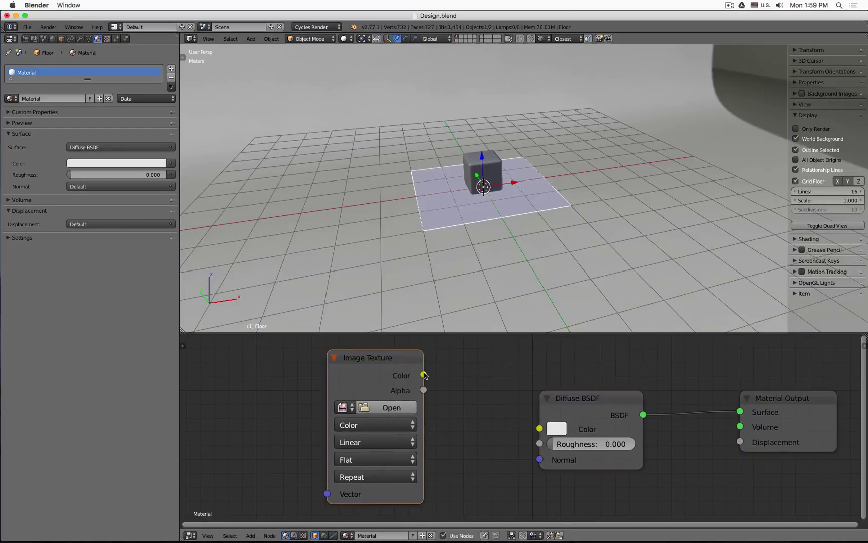
drag(425, 374, 540, 430)
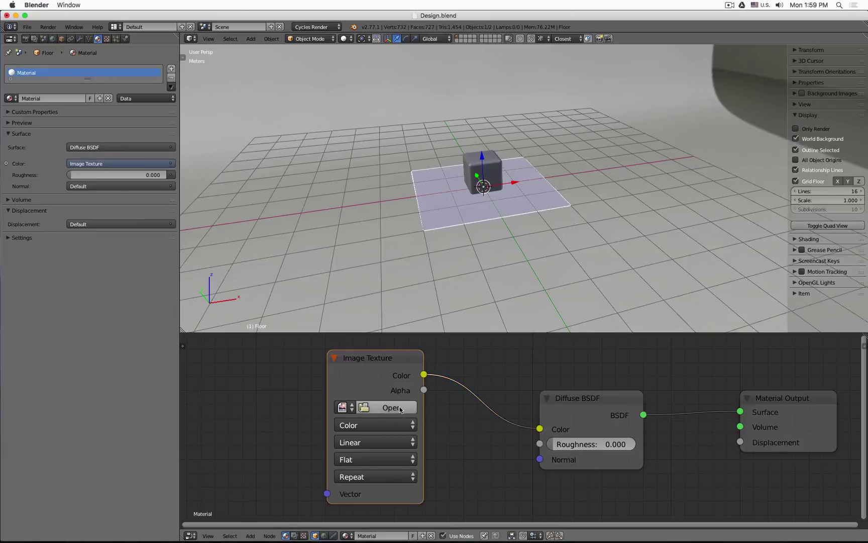
- Load Concrete.jpg from the Desktop's Design Resources/Textures folder into the Image Texture node
click(391, 407)
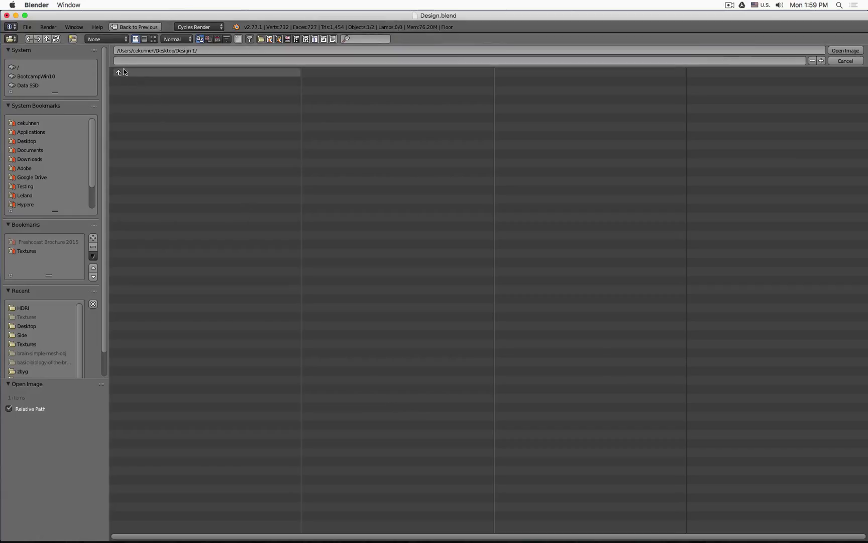
click(124, 72)
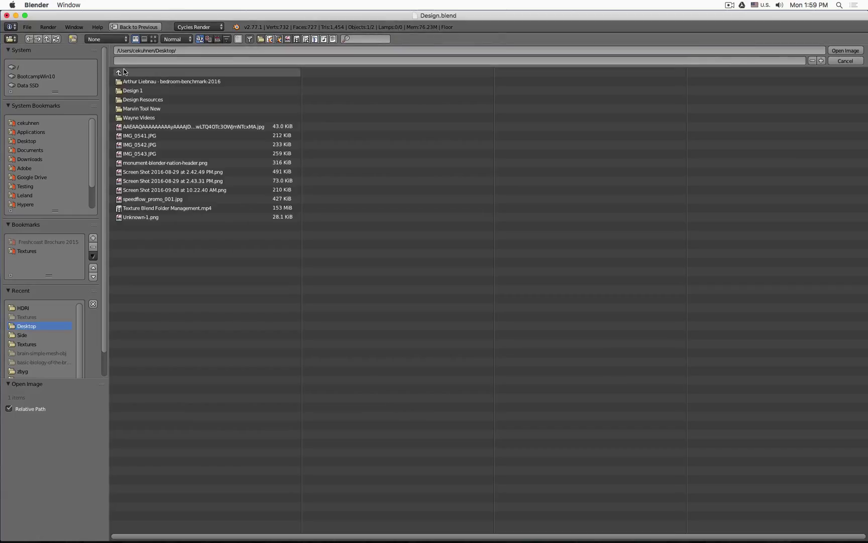
click(169, 98)
click(156, 90)
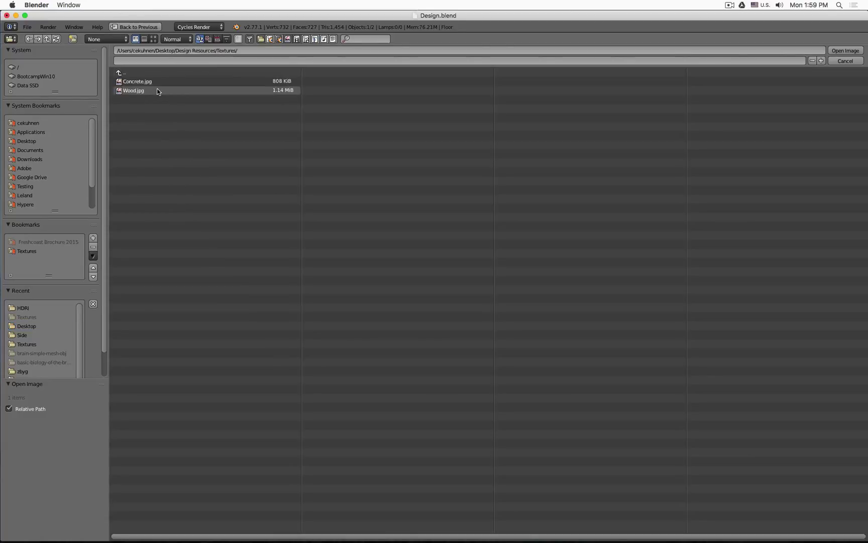
click(160, 81)
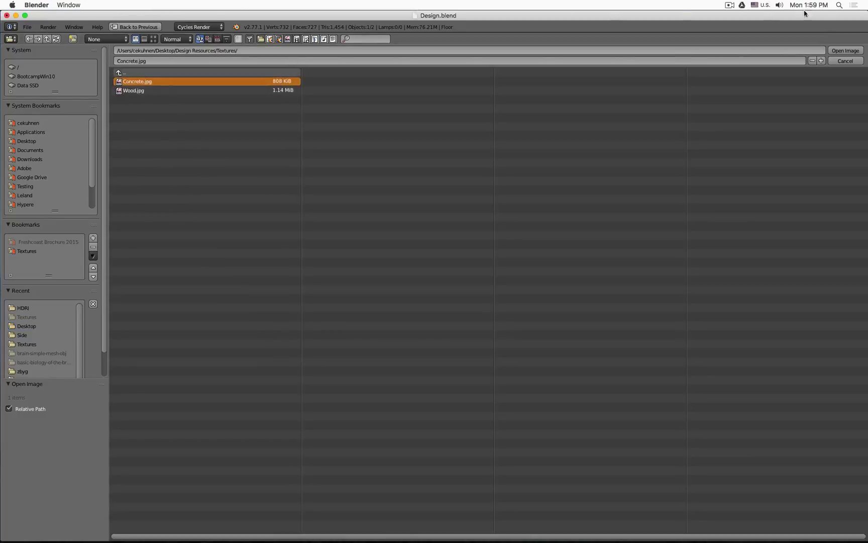
click(846, 51)
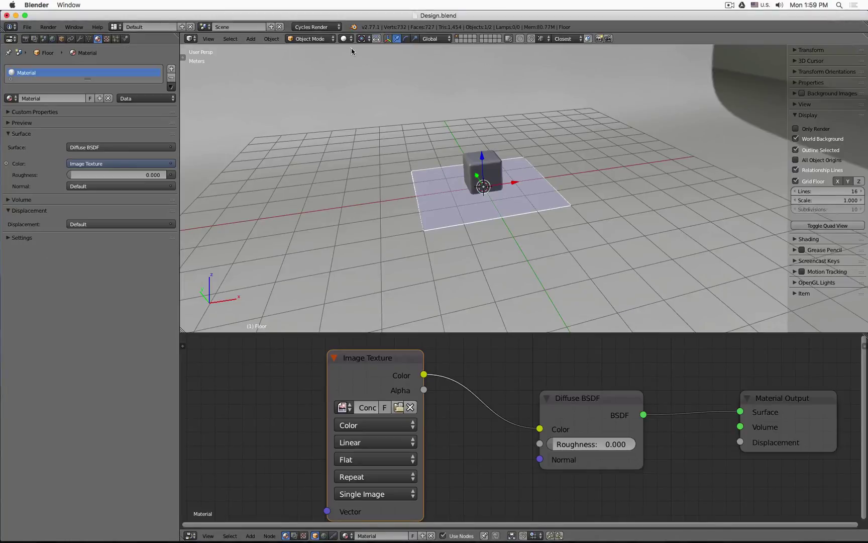
- Set the viewport shading to Rendered and inspect the concrete floor from above and from a low angle
click(345, 38)
click(366, 89)
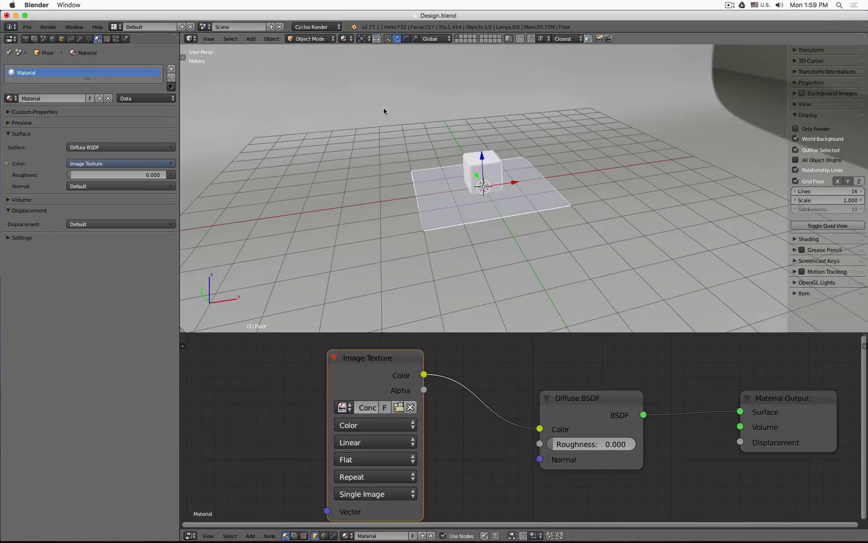
key(shift+z)
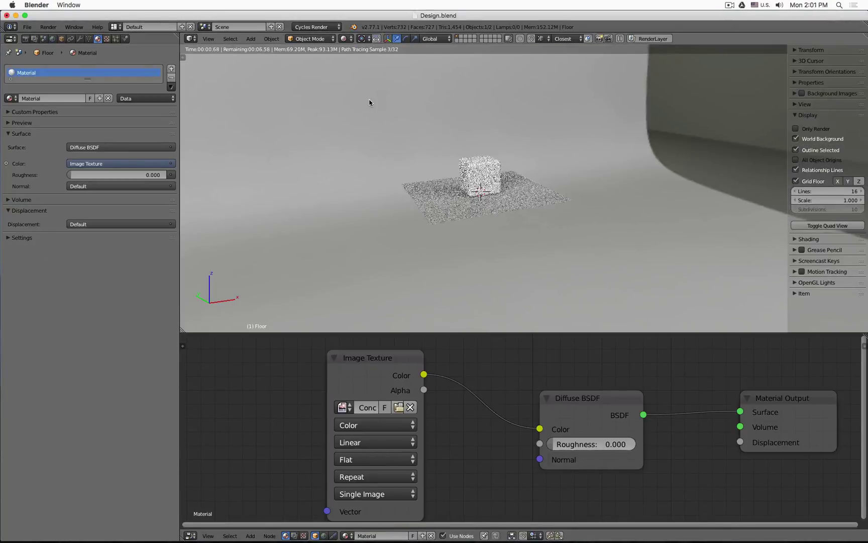
middle_drag(417, 150, 472, 213)
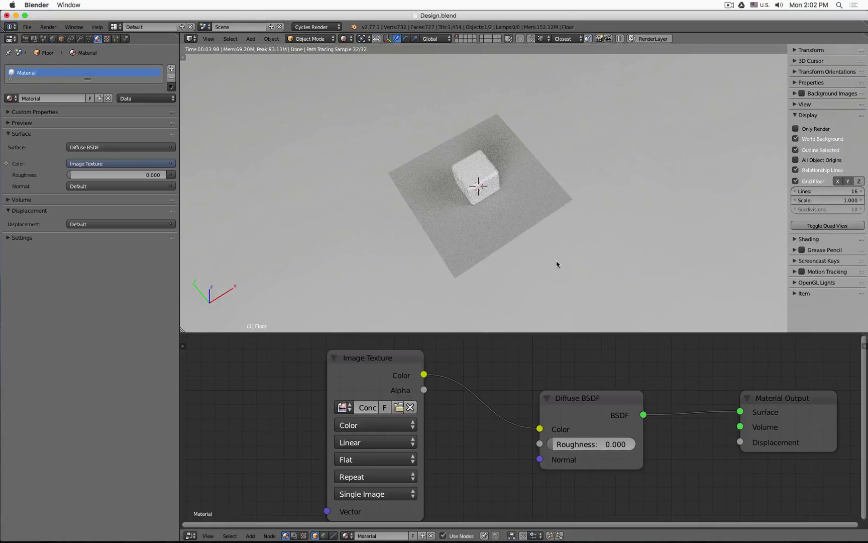
middle_drag(552, 254, 522, 184)
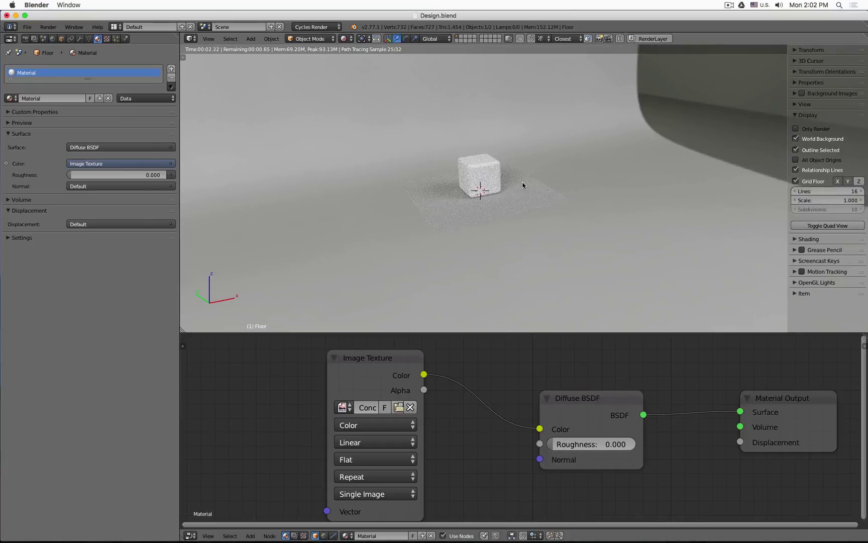
- Trace the floor material's node chain from the Material Output through the Diffuse BSDF back to the Image Texture
click(774, 399)
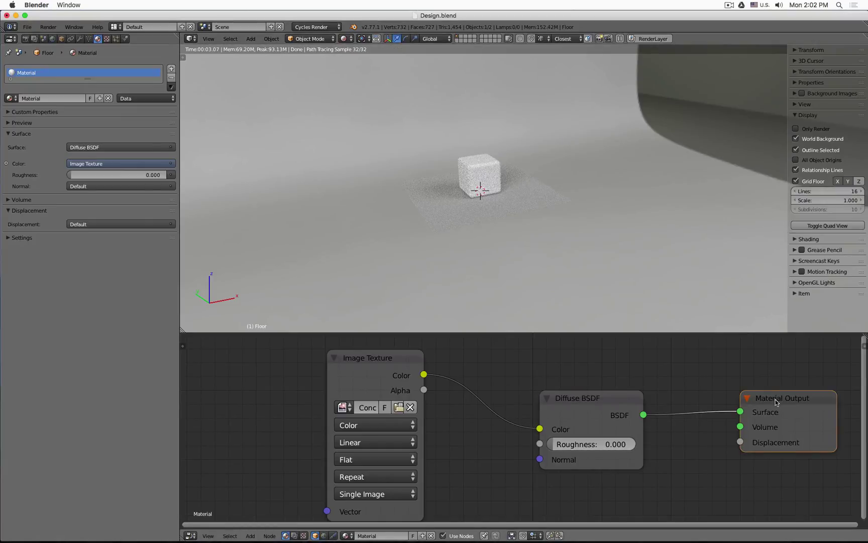
click(602, 402)
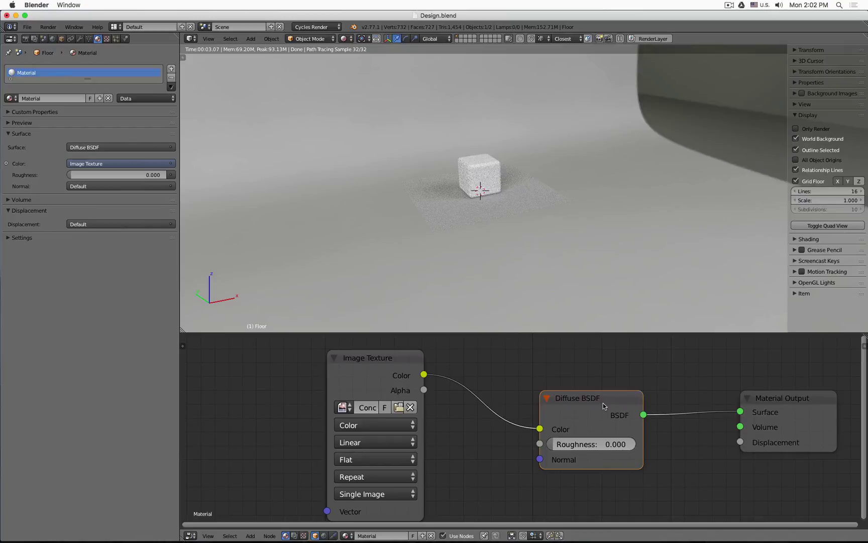
click(373, 363)
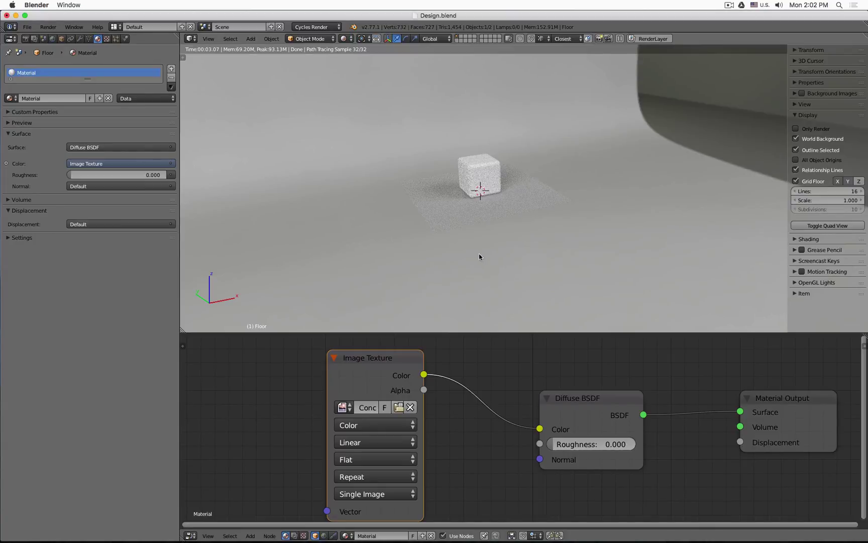
scroll(296, 418, down, 3)
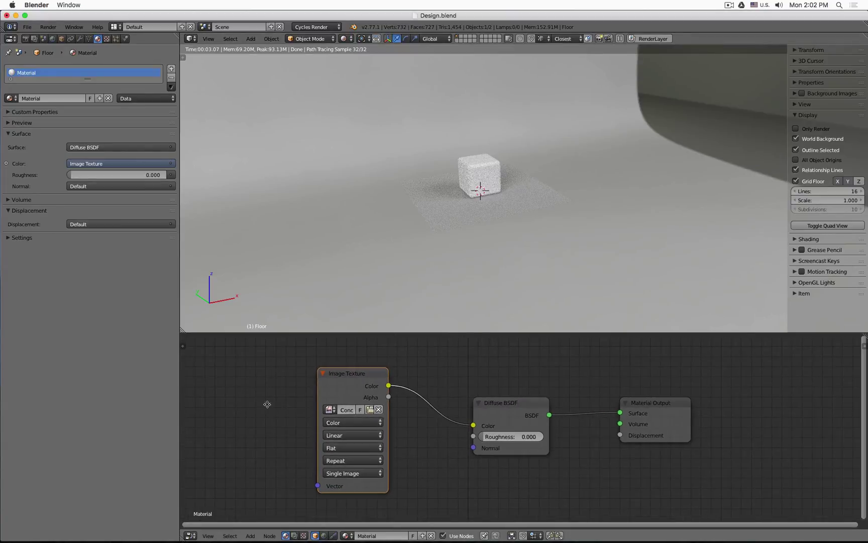
- Add a Texture Coordinate node to the floor material and link its Generated output to the Image Texture's Vector, after trying the Object output
middle_drag(266, 404, 414, 395)
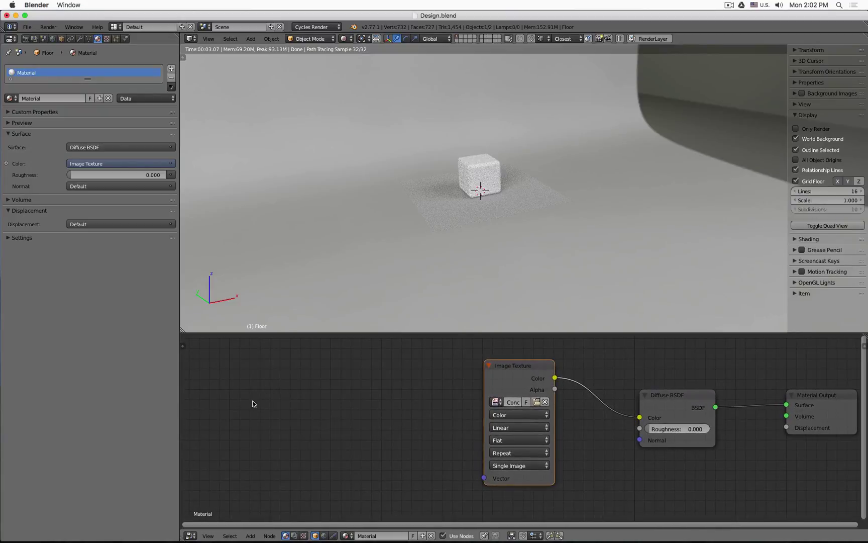
click(251, 535)
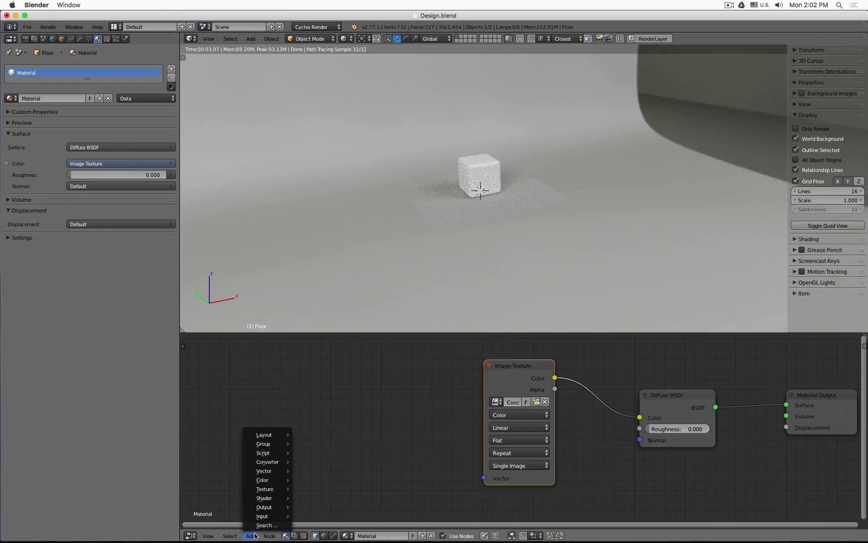
mouse_move(267, 516)
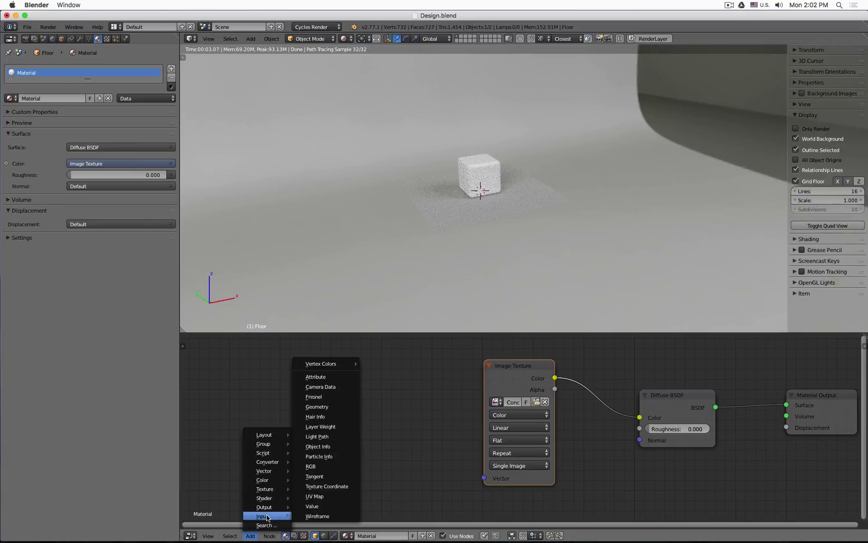
click(345, 487)
click(254, 362)
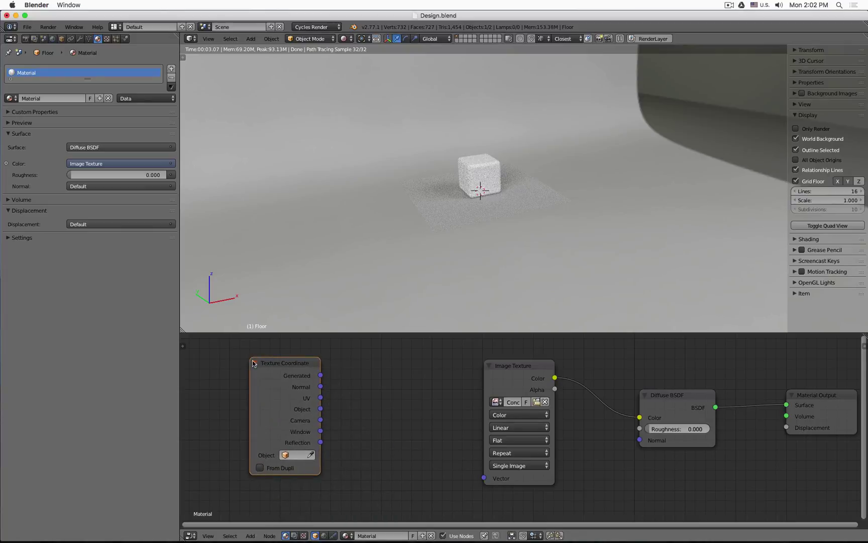
drag(320, 408, 485, 477)
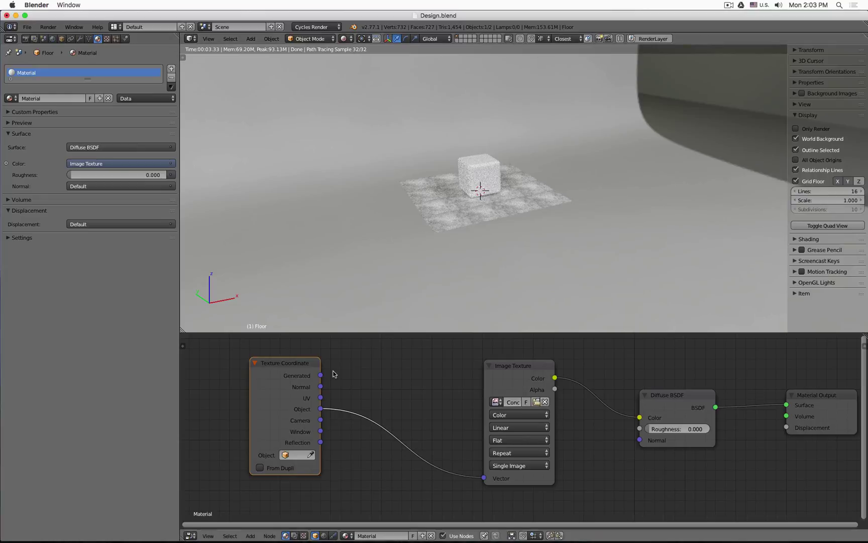
drag(320, 375, 484, 478)
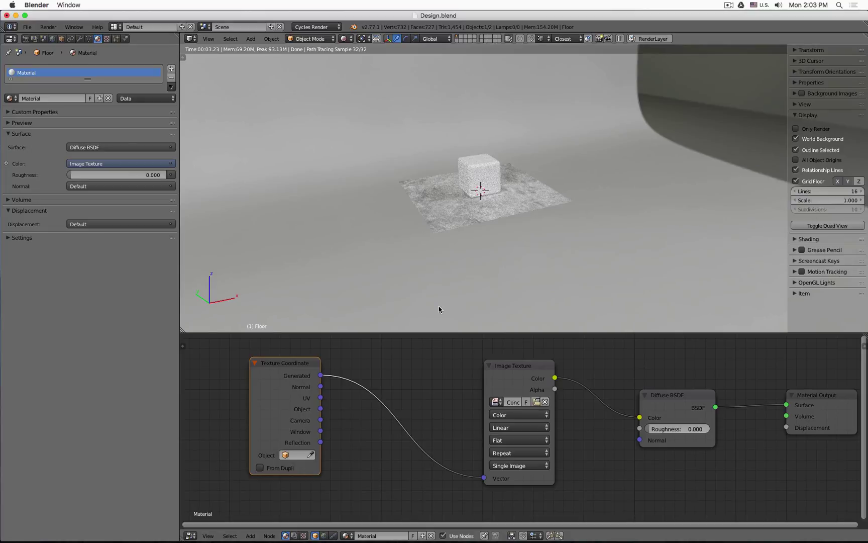
- Create a new material for the cube and assign an Image Texture to its Diffuse BSDF color
right_click(473, 164)
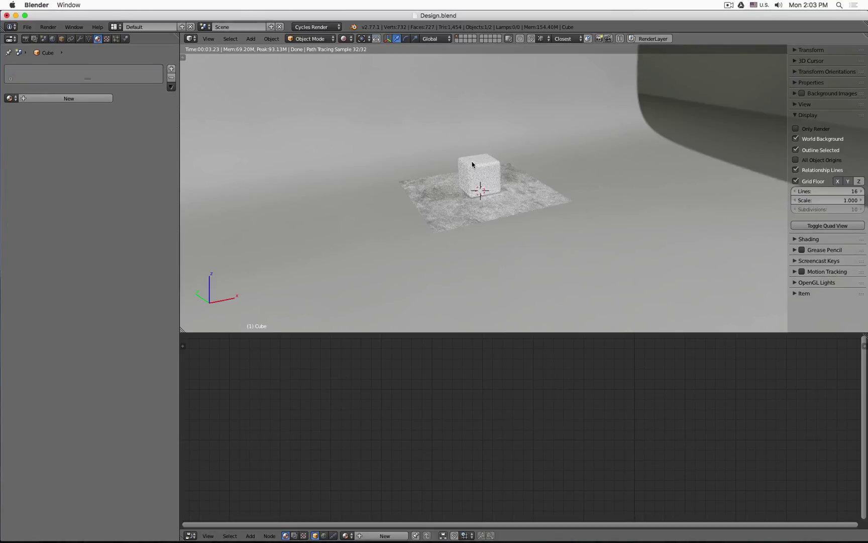
click(67, 99)
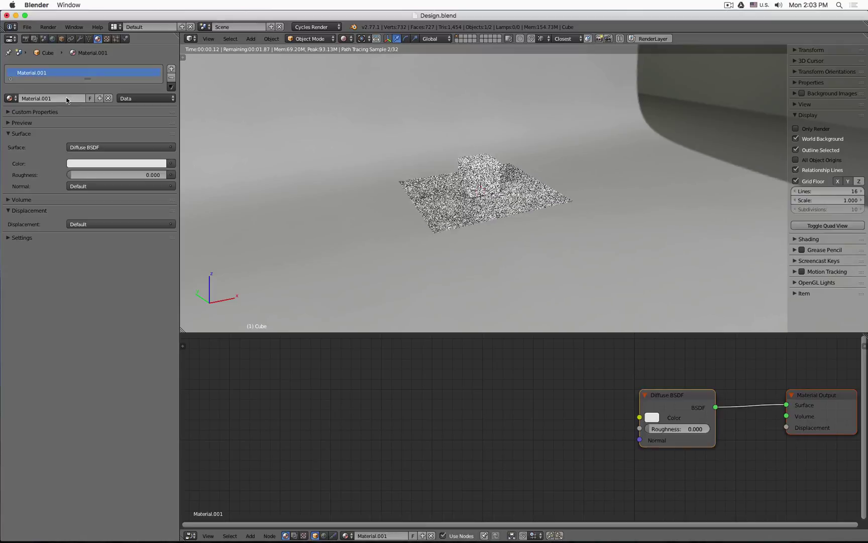
click(170, 163)
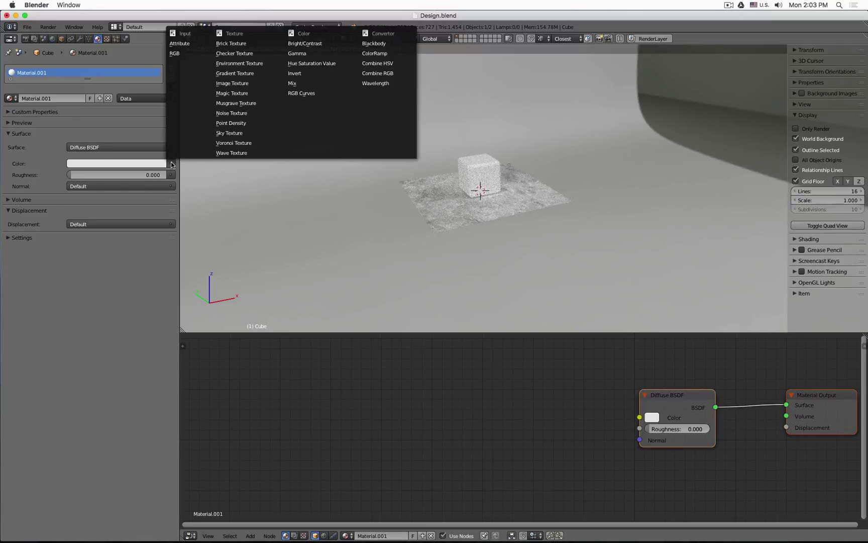
click(251, 84)
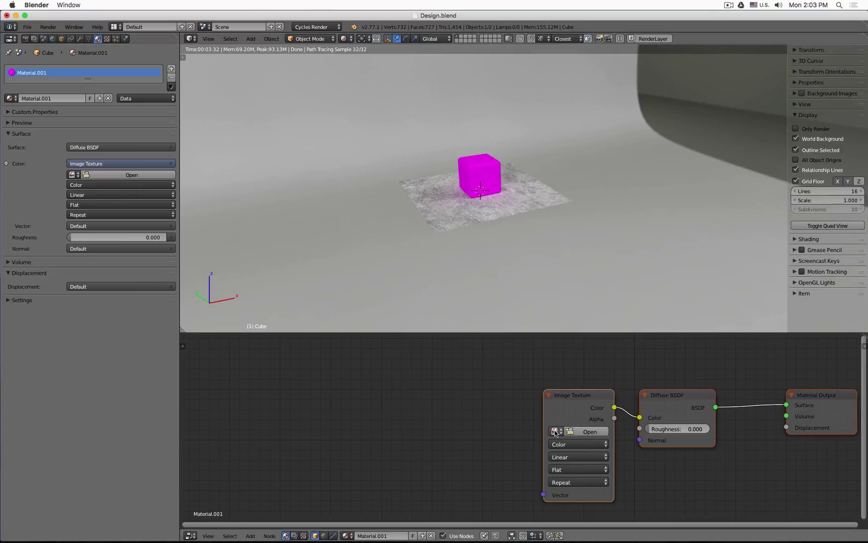
- Load Wood.jpg from the Design Resources/Textures folder into the cube's Image Texture
click(132, 174)
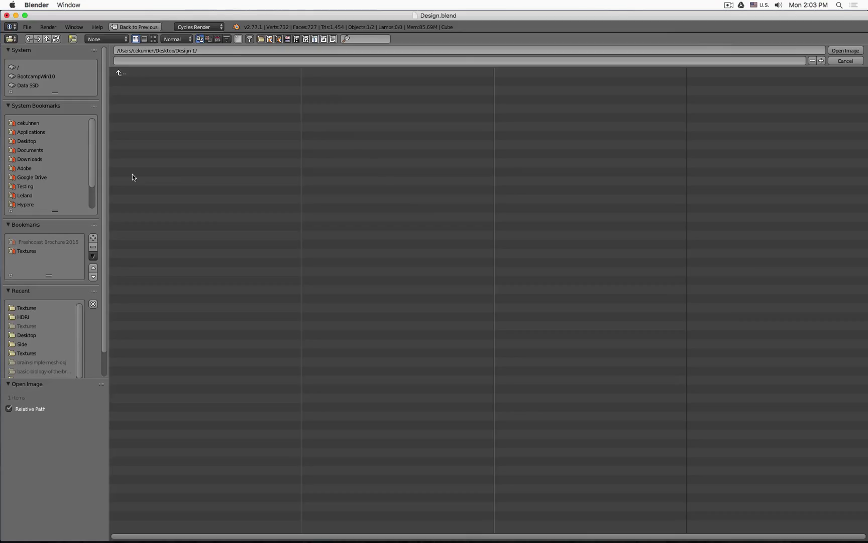
click(29, 308)
click(146, 91)
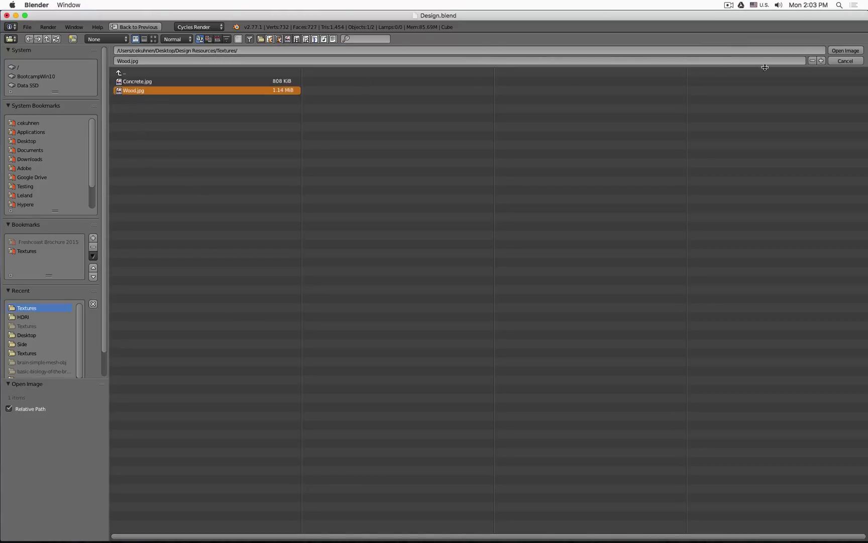
click(845, 51)
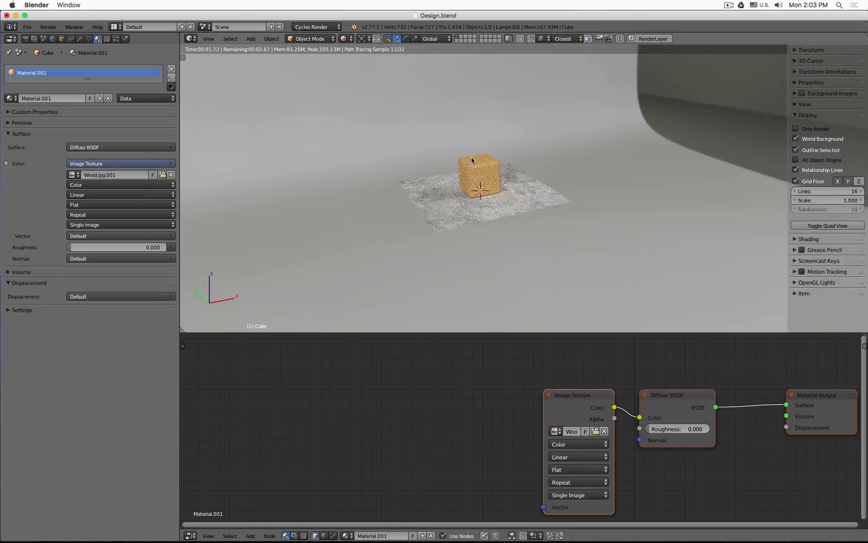
- Add a Texture Coordinate node to the cube's material and link its Object output to the Image Texture's Vector input
scroll(472, 160, up, 6)
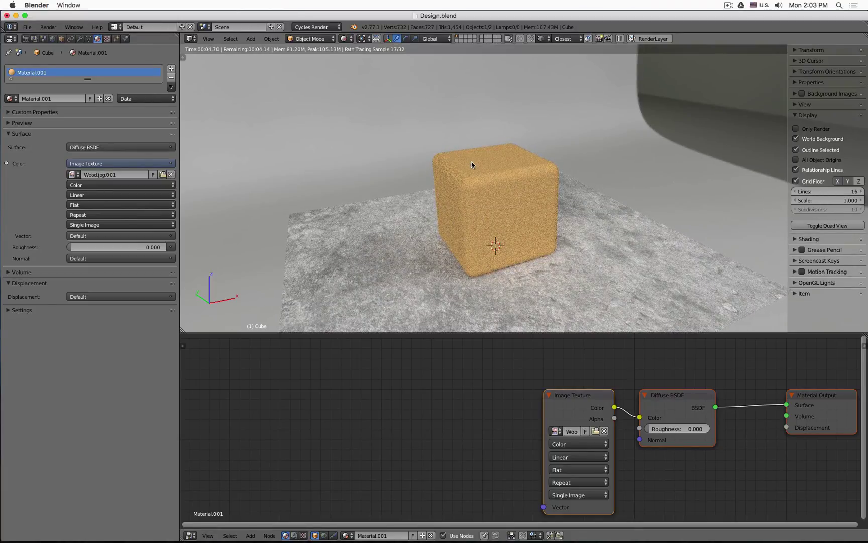
click(250, 535)
mouse_move(262, 516)
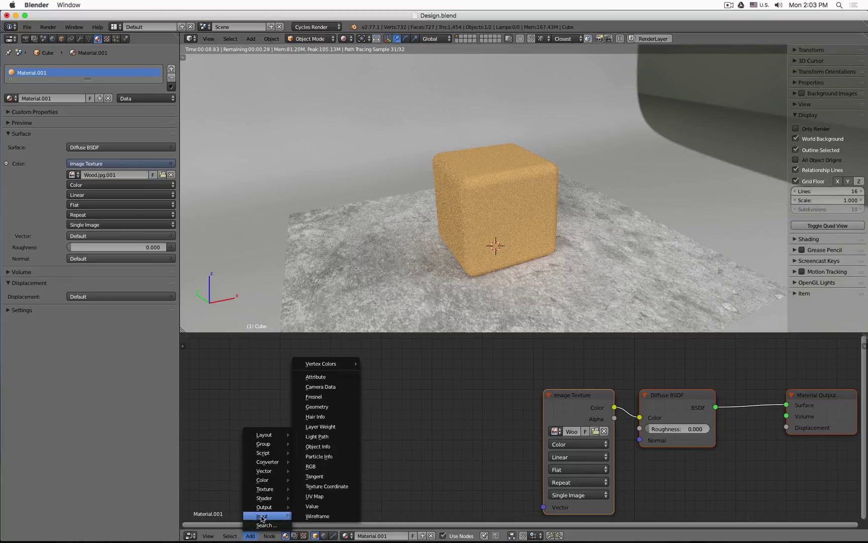
click(327, 486)
click(292, 374)
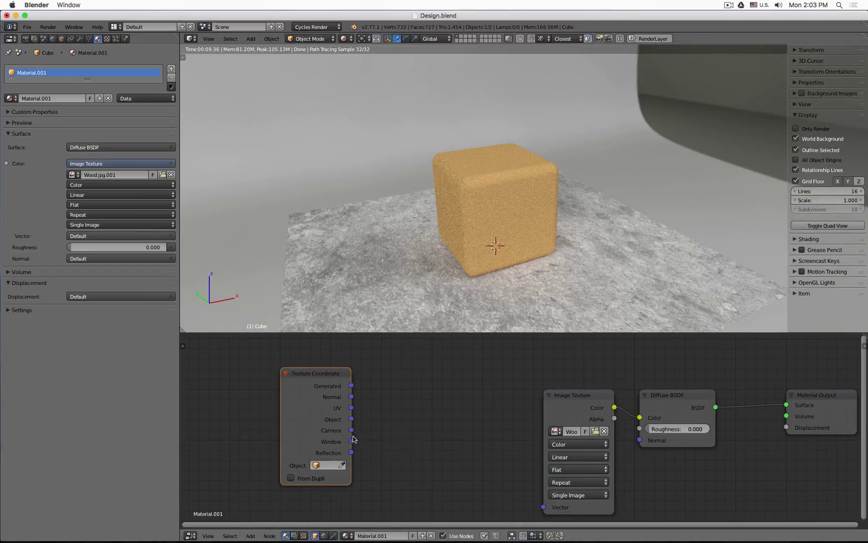
drag(351, 419, 543, 506)
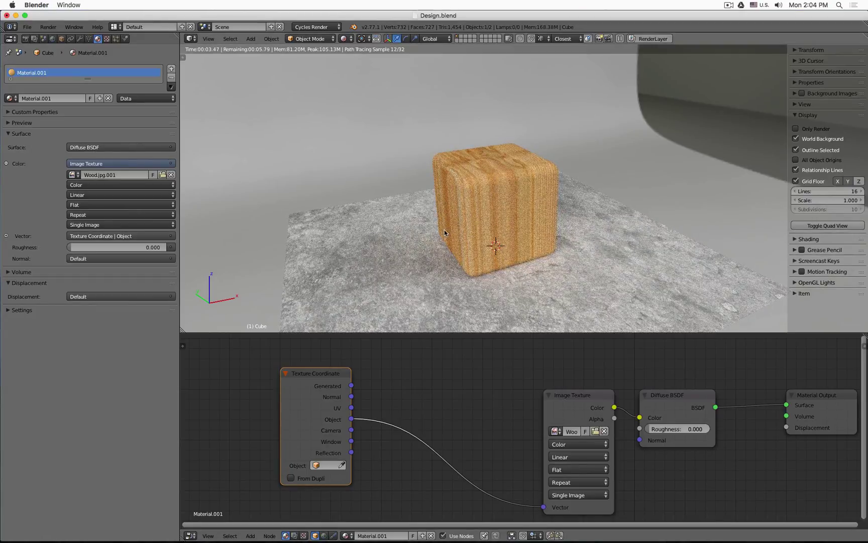
- Rearrange the cube's Texture Coordinate and Image Texture nodes to space out the node chain evenly
middle_drag(436, 222, 508, 239)
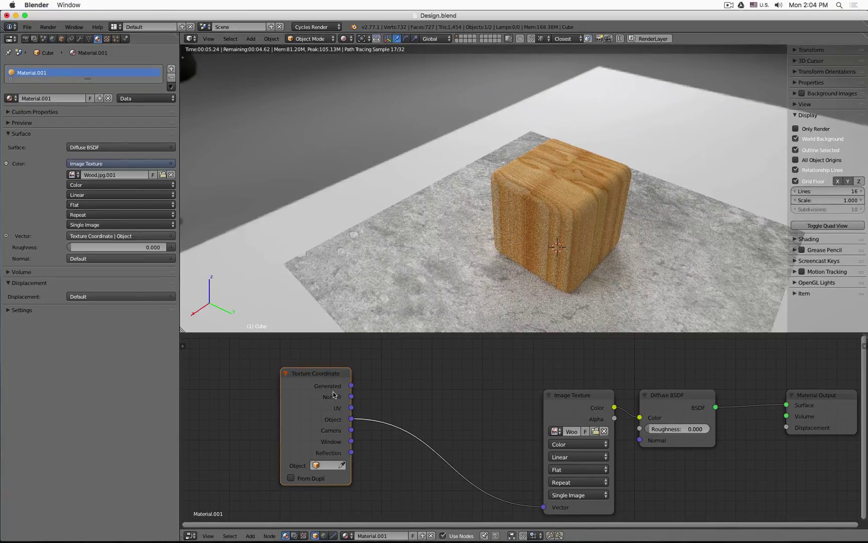
drag(327, 377, 360, 390)
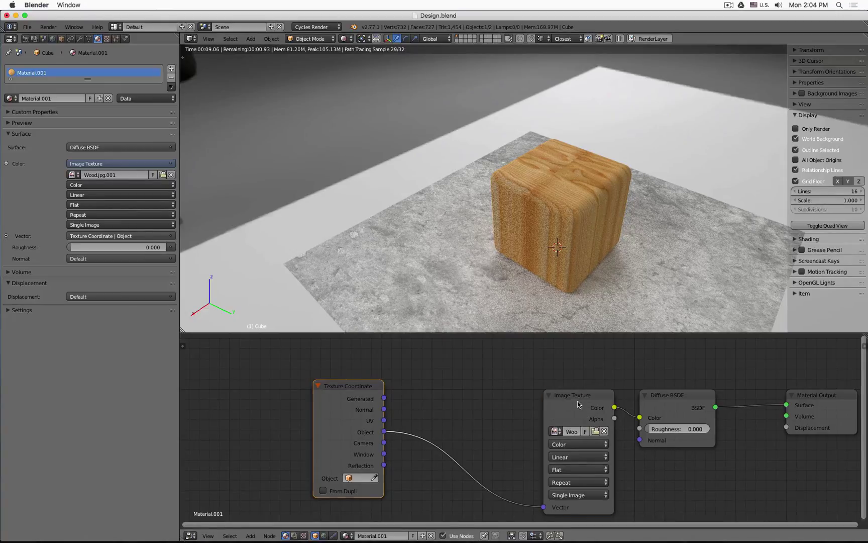
drag(583, 405, 543, 400)
click(674, 397)
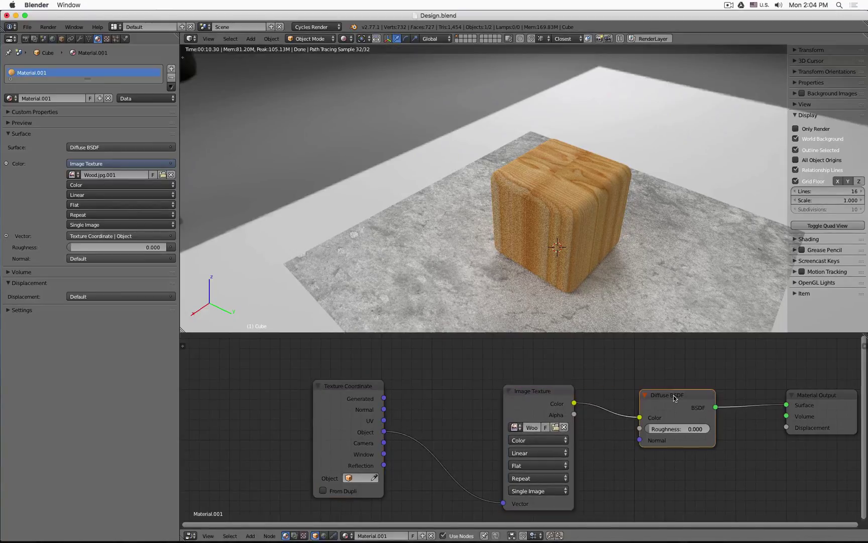
- Change the wood Image Texture's projection to Box and inspect the grain on the cube's faces up close
click(542, 400)
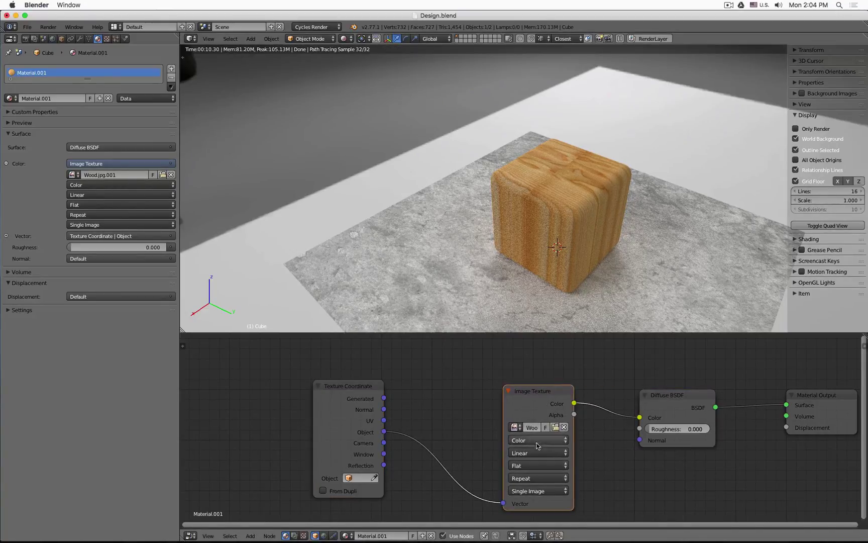
click(539, 464)
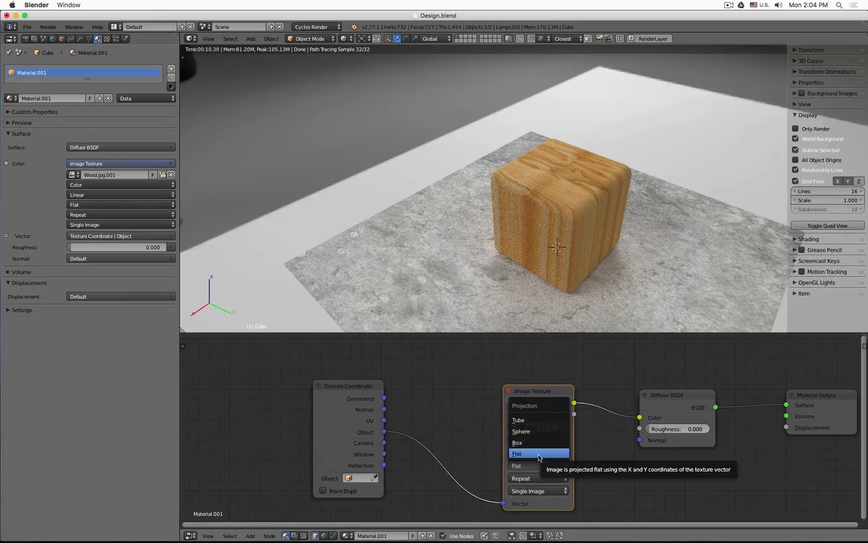
click(526, 453)
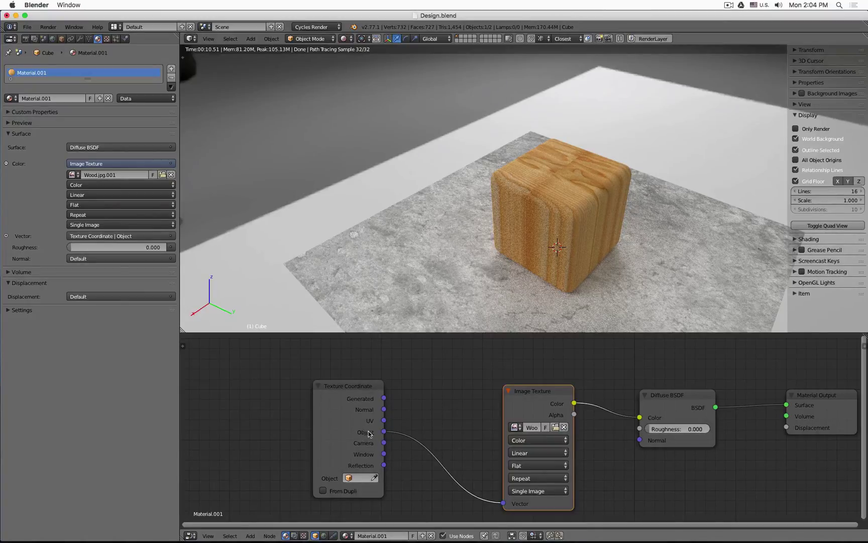
click(538, 466)
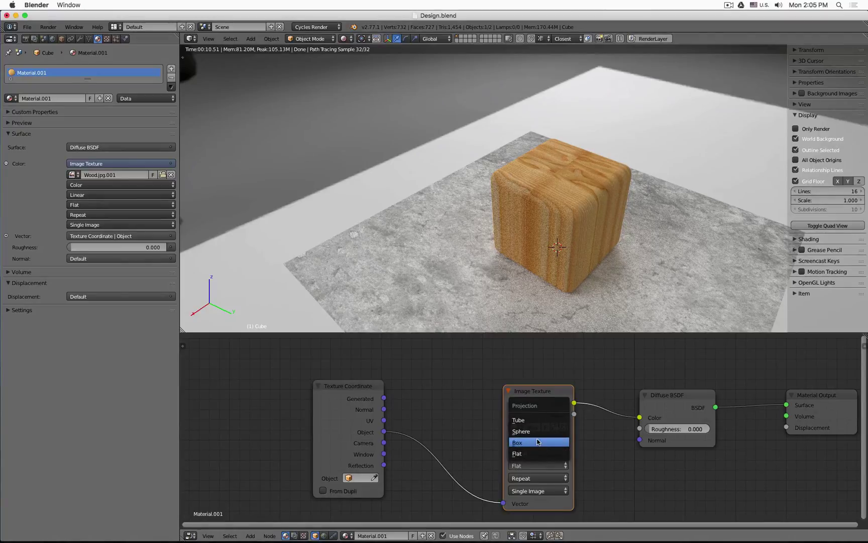
click(538, 442)
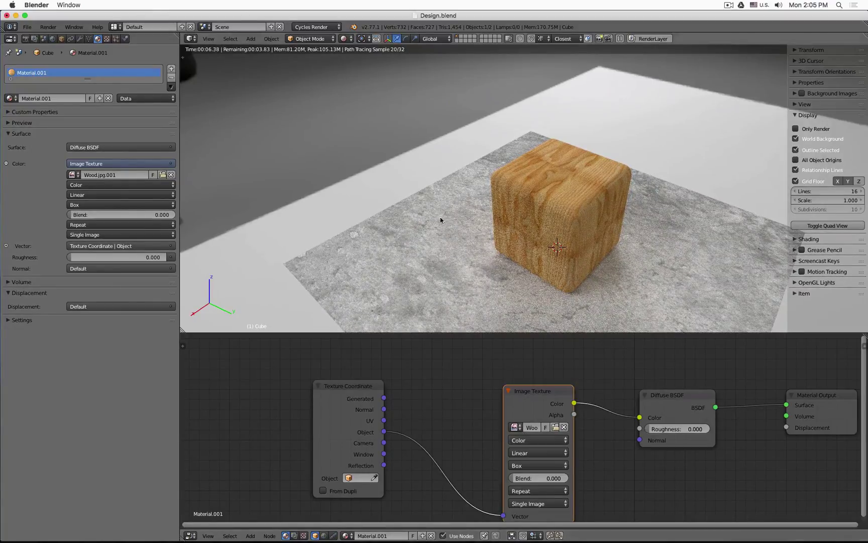
mouse_move(403, 232)
middle_down()
mouse_move(428, 236)
mouse_move(485, 179)
middle_up()
scroll(485, 179, up, 6)
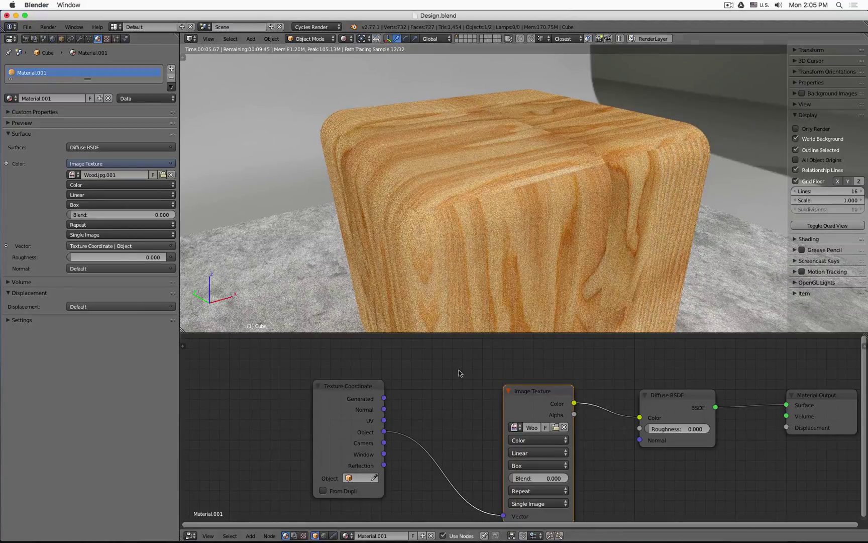
- Link the Texture Coordinate's Generated output to the wood Image Texture's Vector input and check the cube from several angles
scroll(431, 396, down, 1)
drag(390, 397, 492, 496)
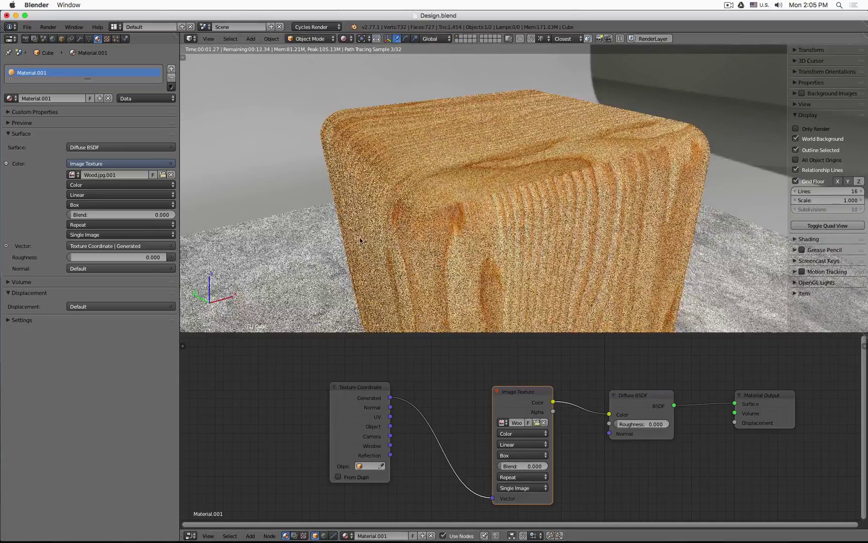
scroll(353, 241, down, 4)
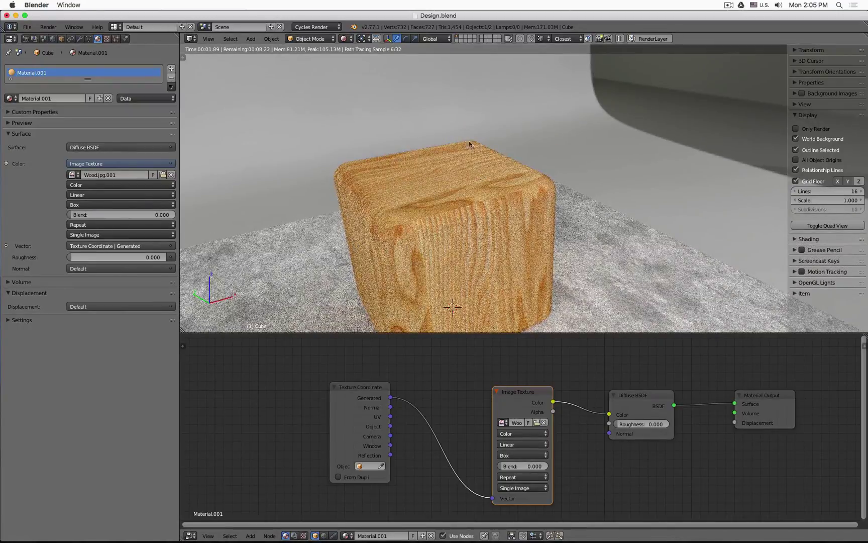
middle_drag(354, 243, 360, 256)
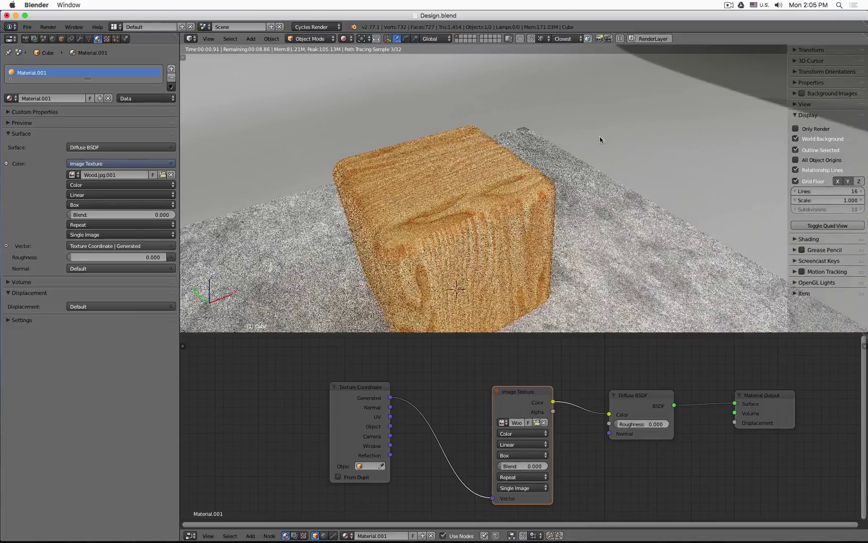
scroll(502, 224, down, 2)
middle_drag(438, 231, 459, 223)
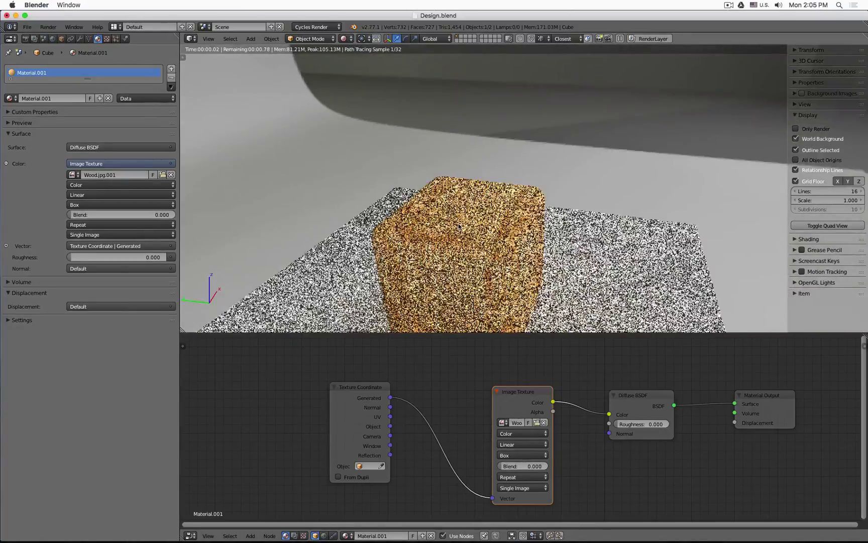
middle_drag(470, 257, 391, 242)
scroll(412, 234, down, 3)
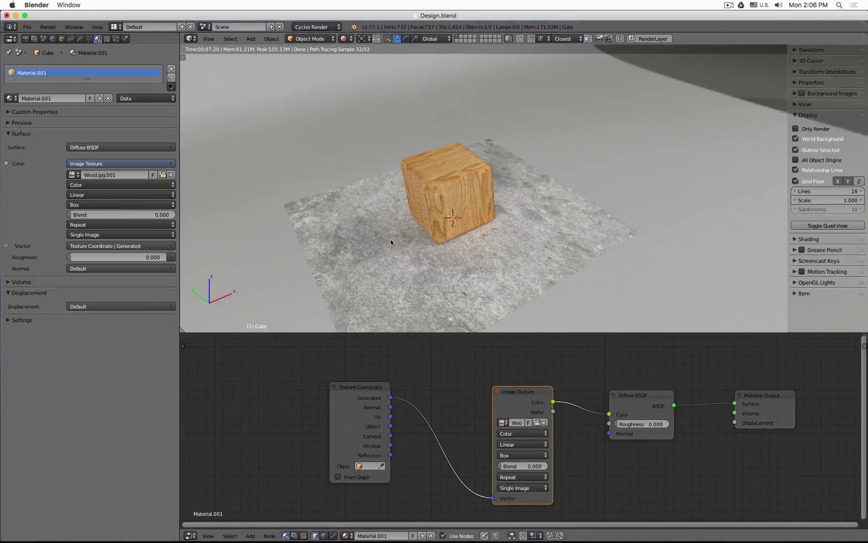
- Switch the viewport to wireframe and compare the transform dimensions of the floor and the cube
right_click(345, 216)
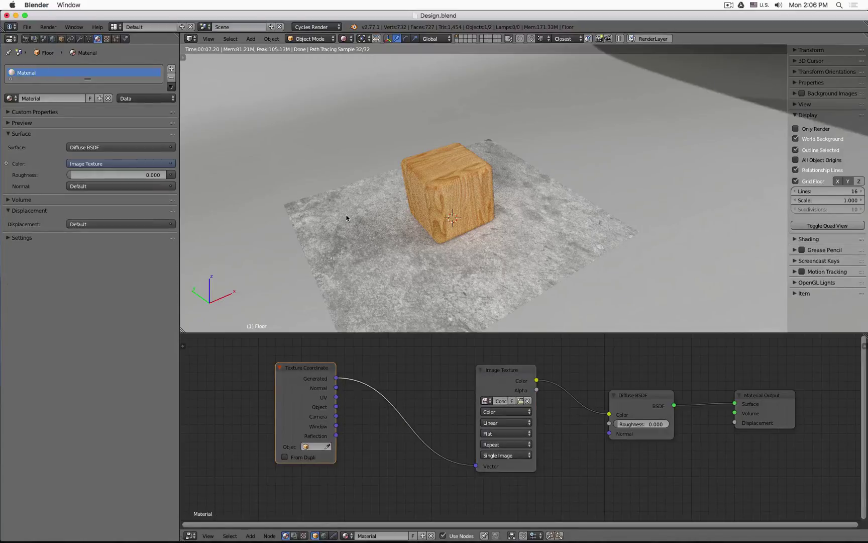
key(z)
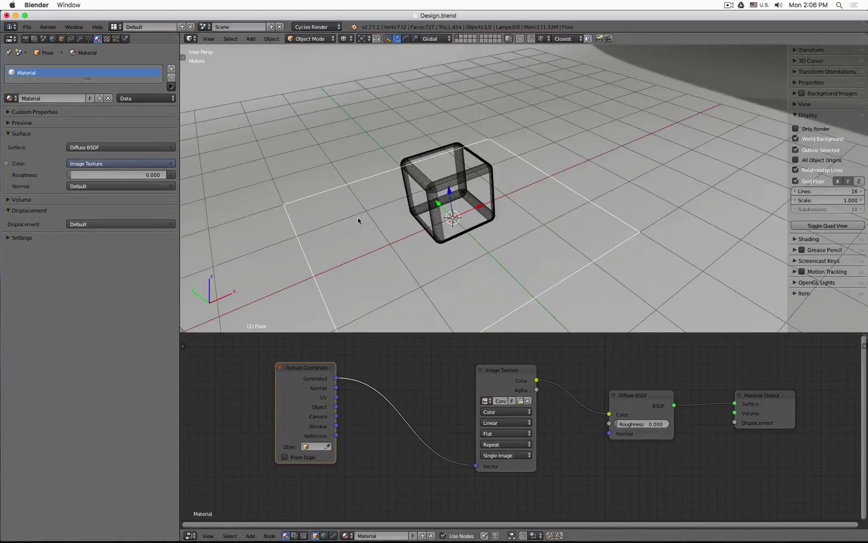
click(796, 49)
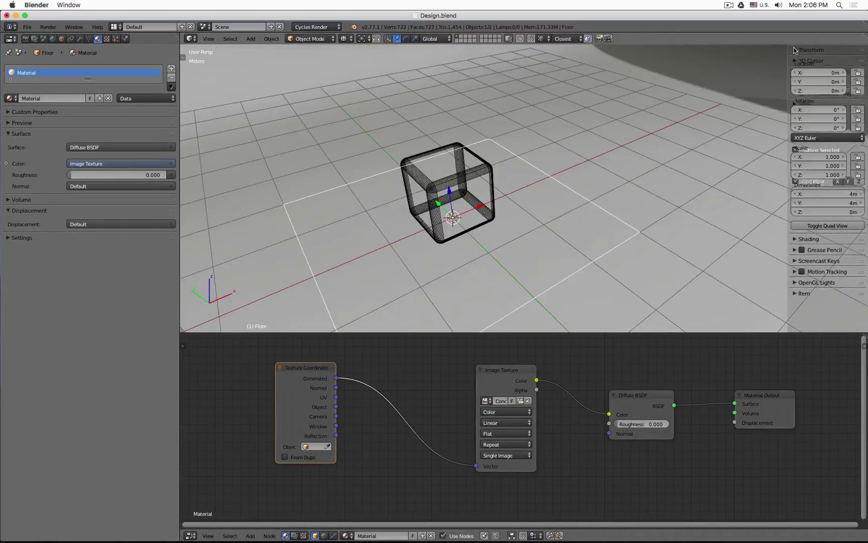
right_click(483, 169)
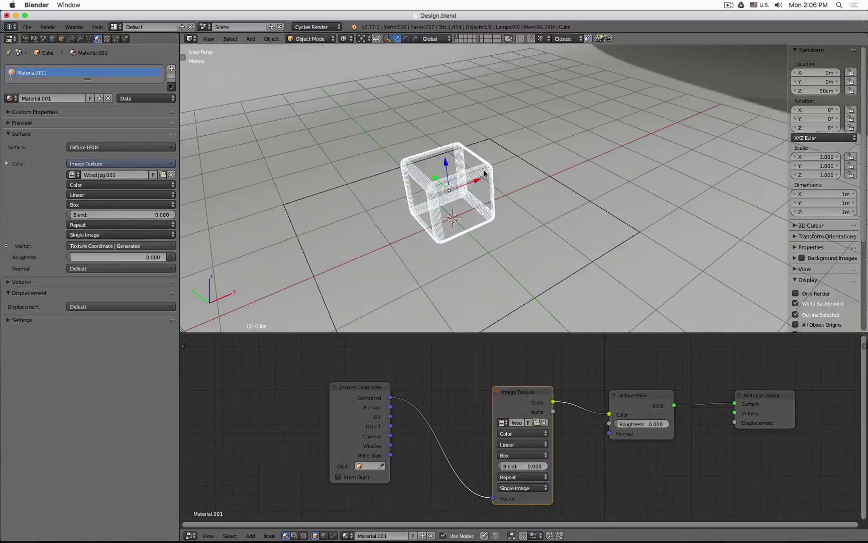
- Link the floor's Texture Coordinate UV output to the concrete Image Texture's Vector input and return the viewport to solid shading
right_click(561, 186)
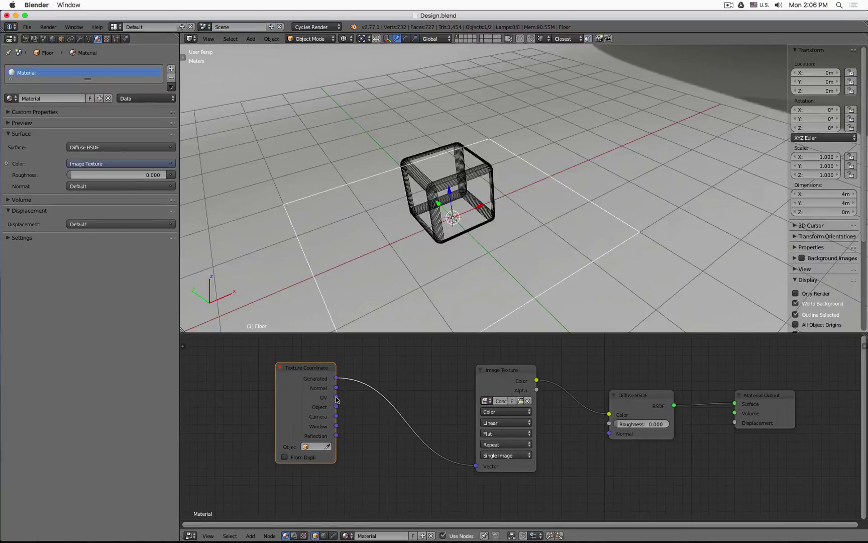
drag(336, 398, 475, 466)
key(z)
middle_drag(366, 234, 322, 219)
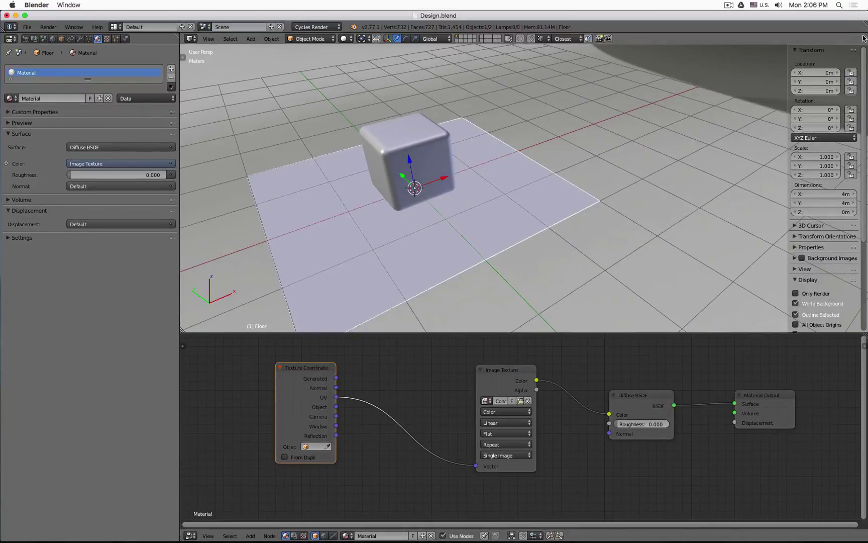
- Split the 3D viewport into two side-by-side areas and turn the new one into a UV/Image Editor
drag(862, 39, 574, 69)
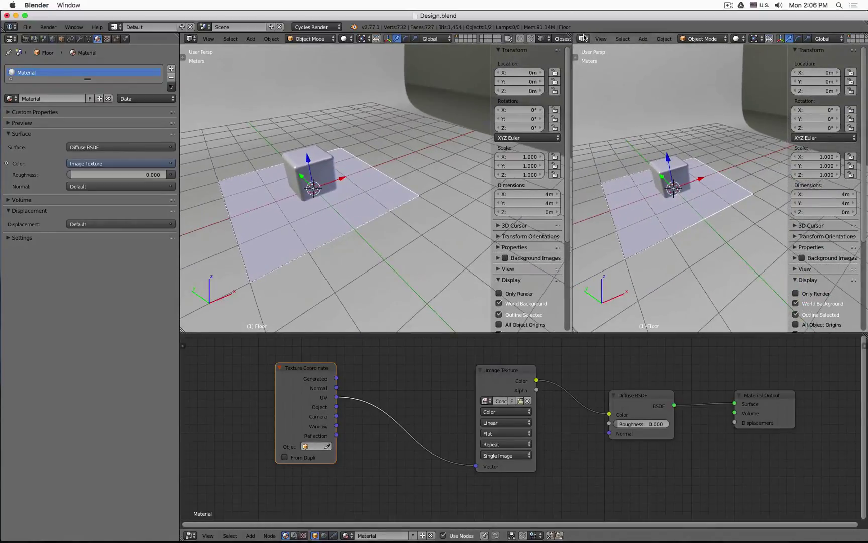
click(584, 39)
click(614, 110)
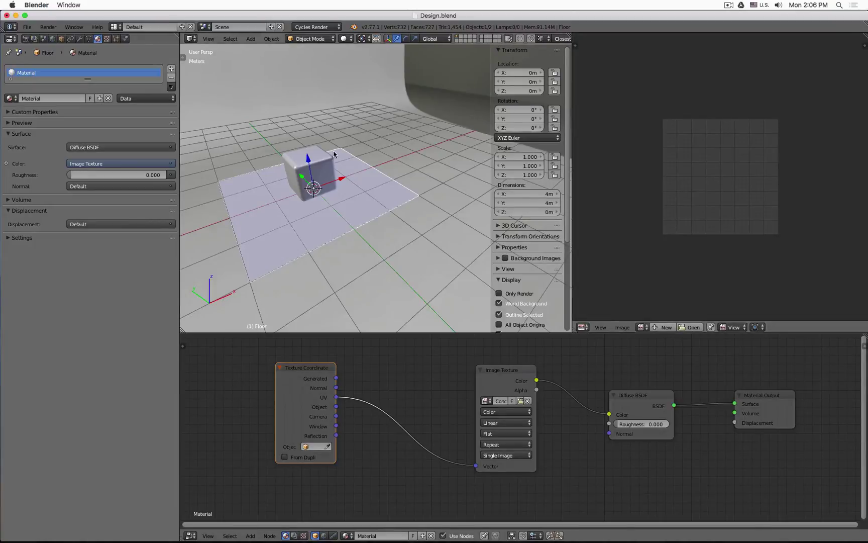
- Preview the floor and cube in Rendered shading and set the viewport to Material shading
click(349, 40)
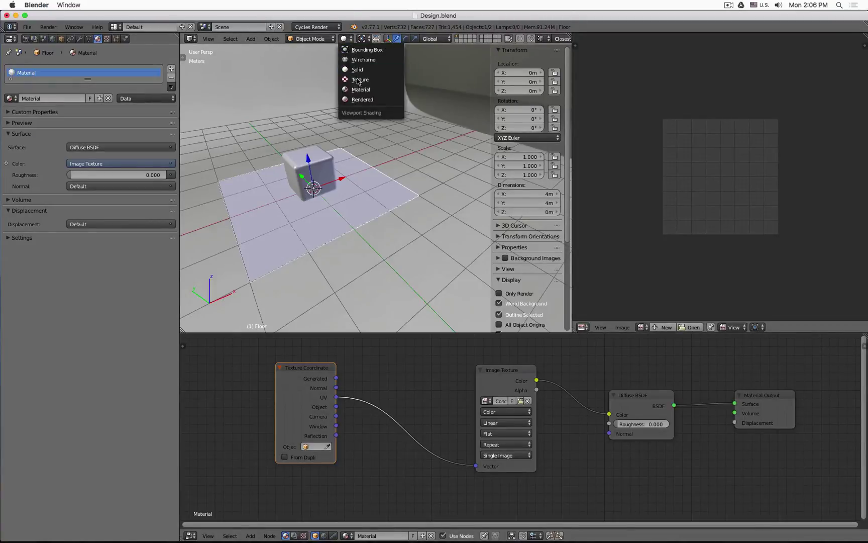
click(372, 100)
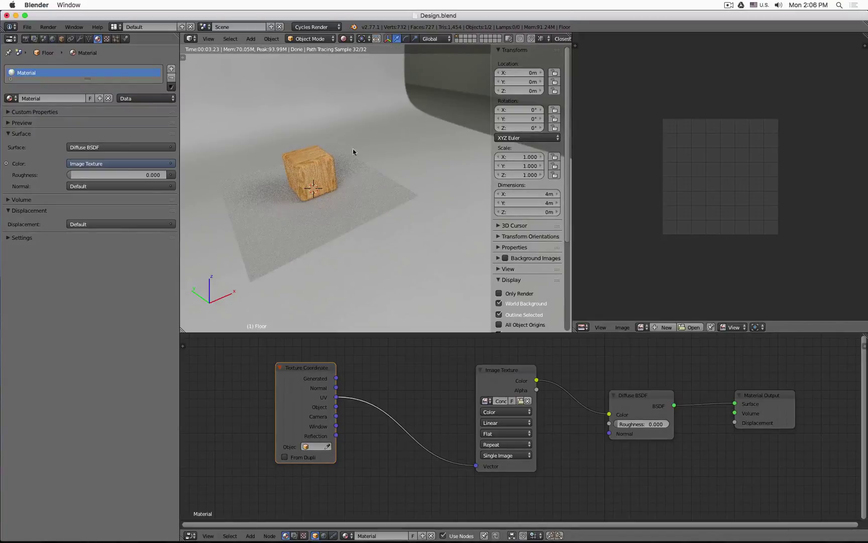
click(344, 39)
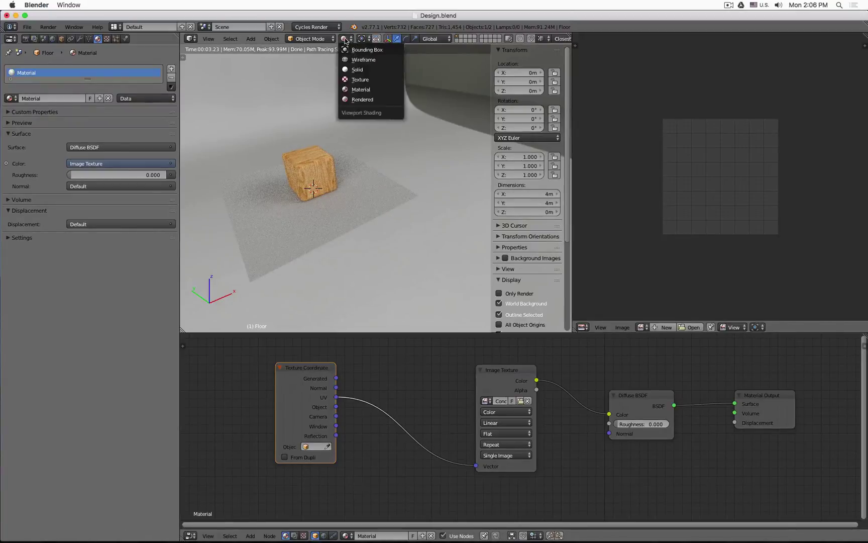
click(361, 91)
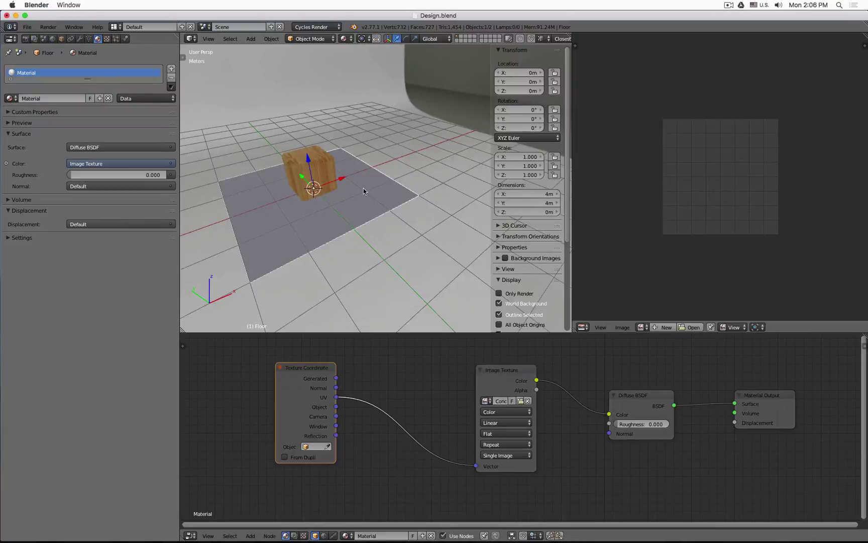
- Enter Edit Mode on the floor plane with all of its geometry selected
key(Tab)
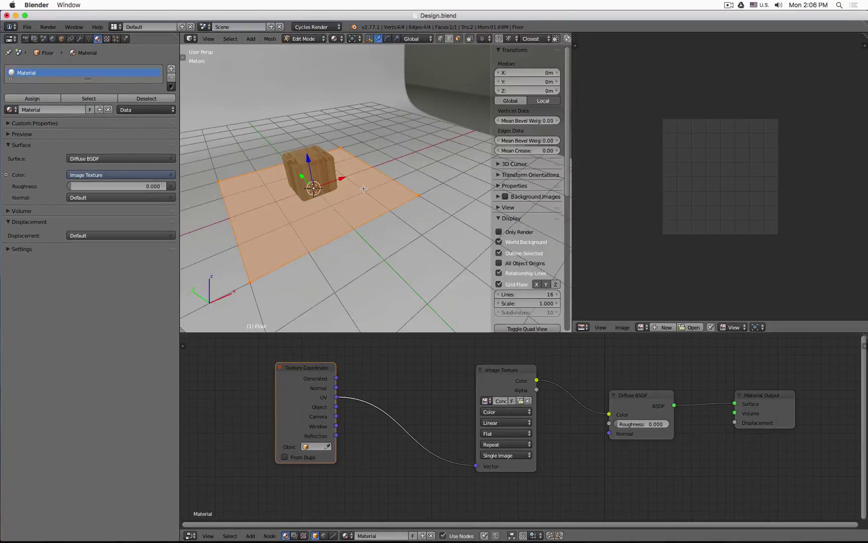
click(305, 40)
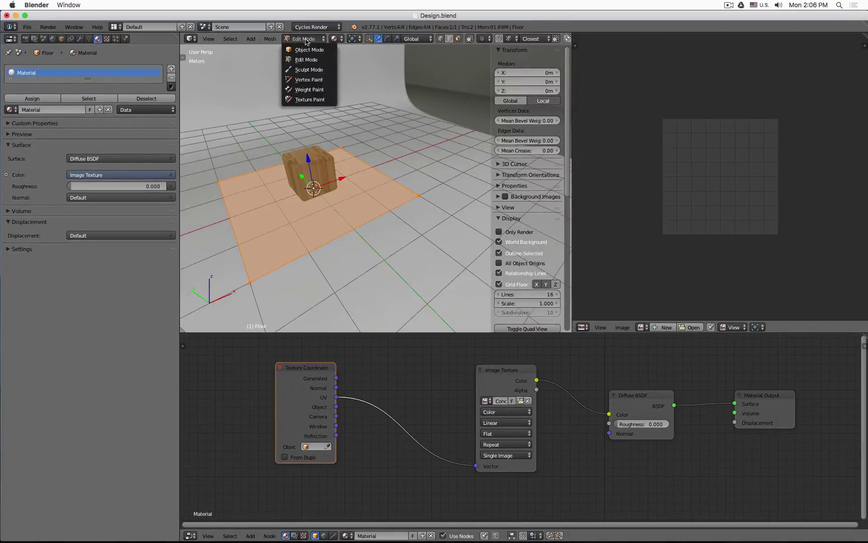
click(305, 59)
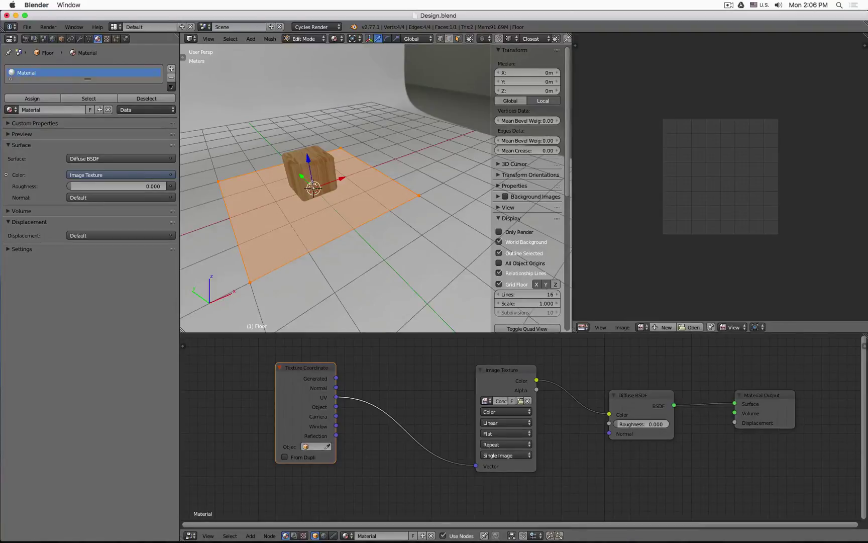
key(a)
key(a)
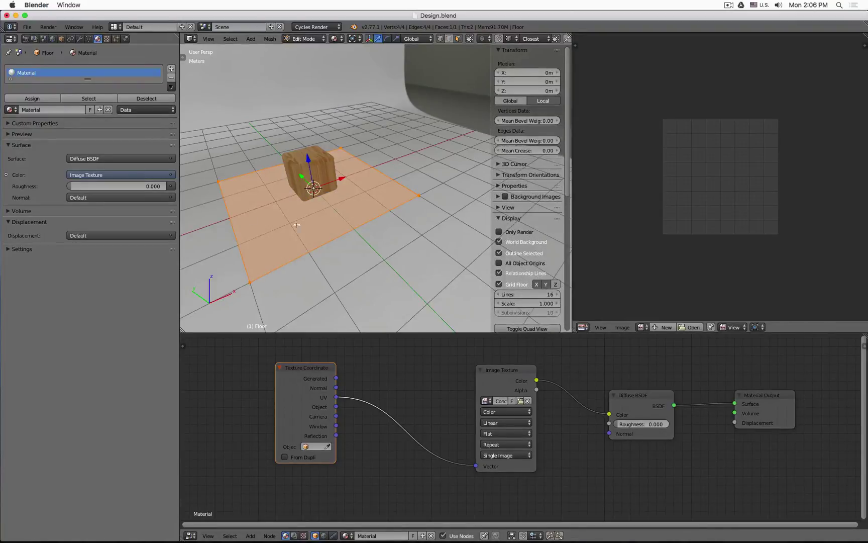
- Display the whole Concrete.jpg in the UV/Image Editor and compare its proportions with the floor seen from above
click(642, 327)
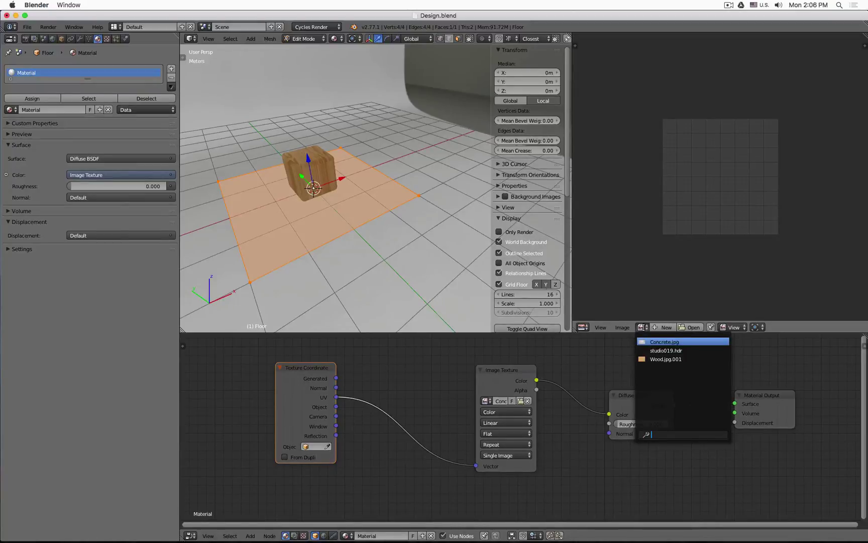
click(665, 342)
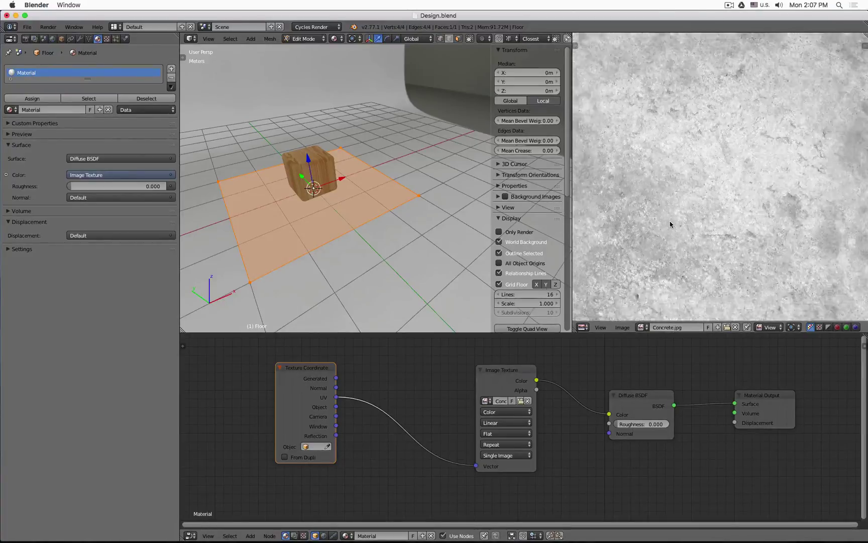
scroll(670, 224, down, 4)
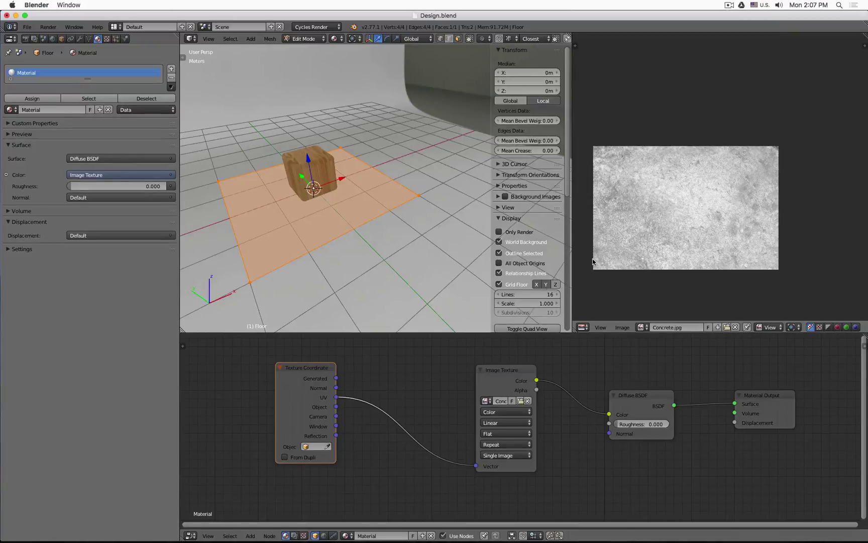
key(KP_7)
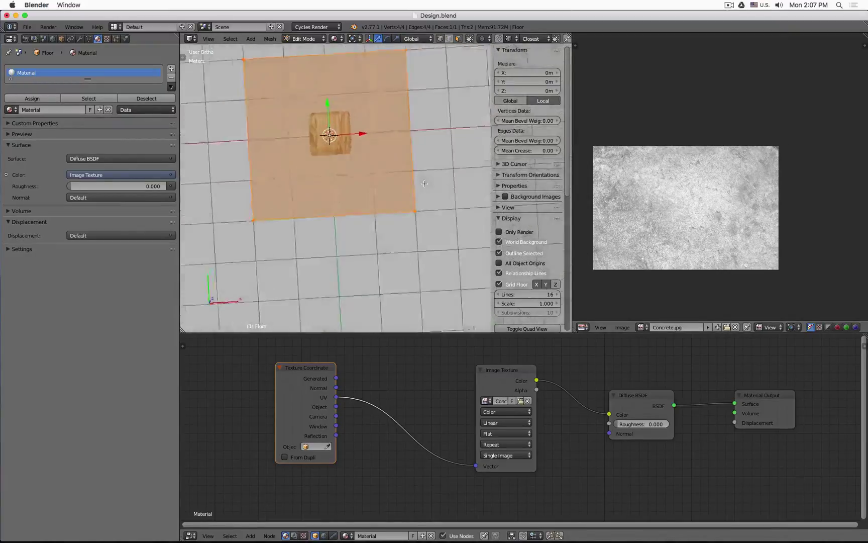
key(alt+Home)
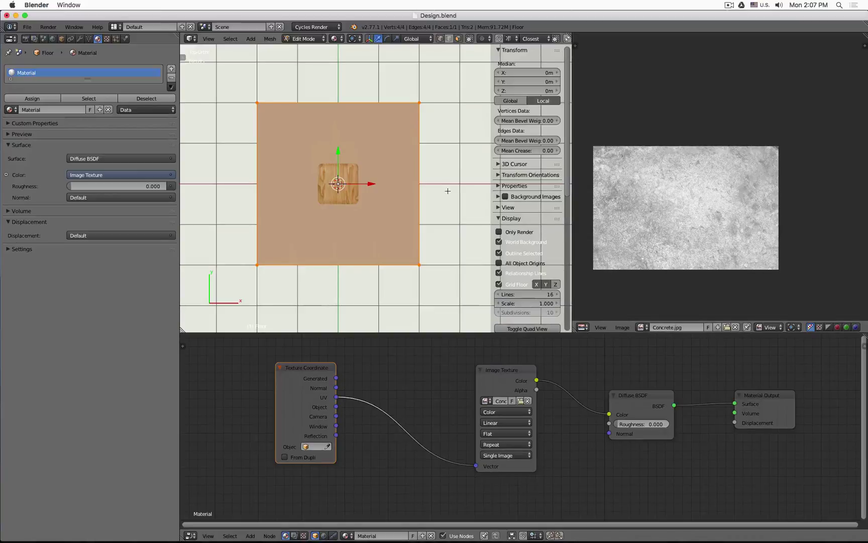
middle_drag(447, 190, 420, 191)
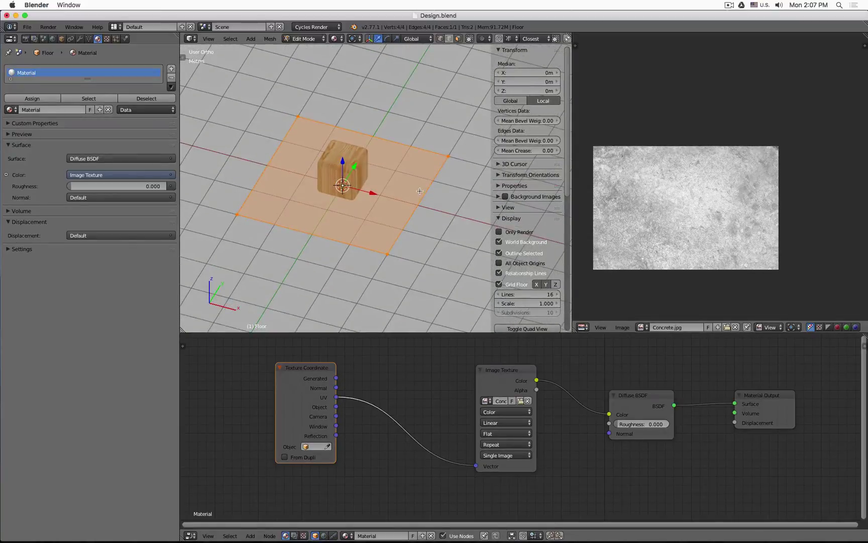
key(u)
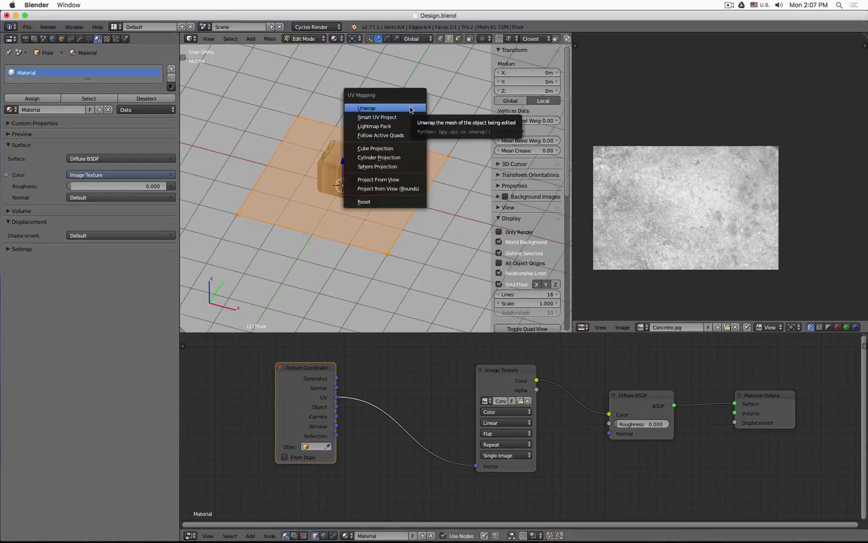
click(411, 108)
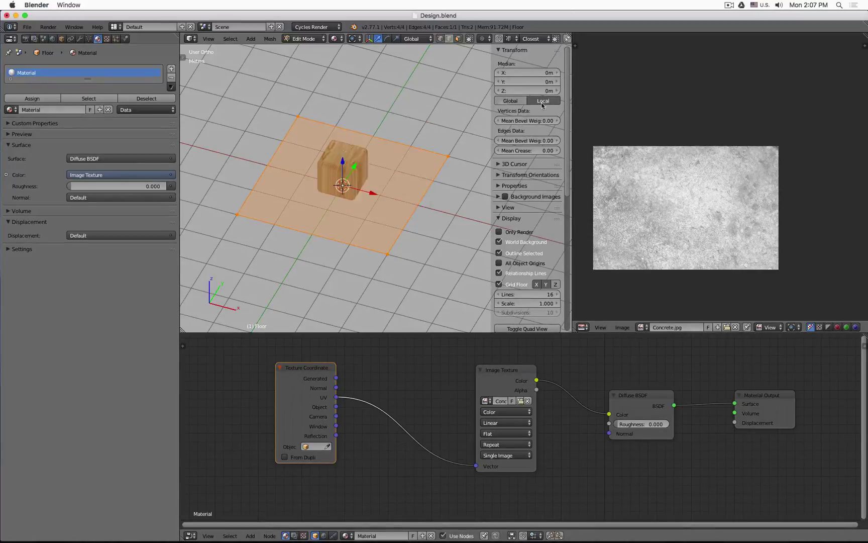
key(u)
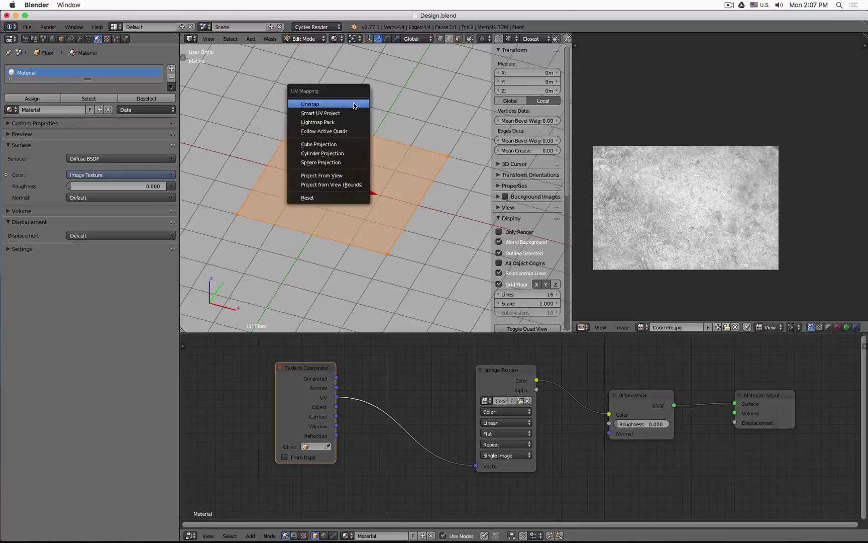
click(315, 104)
- Unwrap the selected floor mesh onto Concrete.jpg using the standard Unwrap method
key(t)
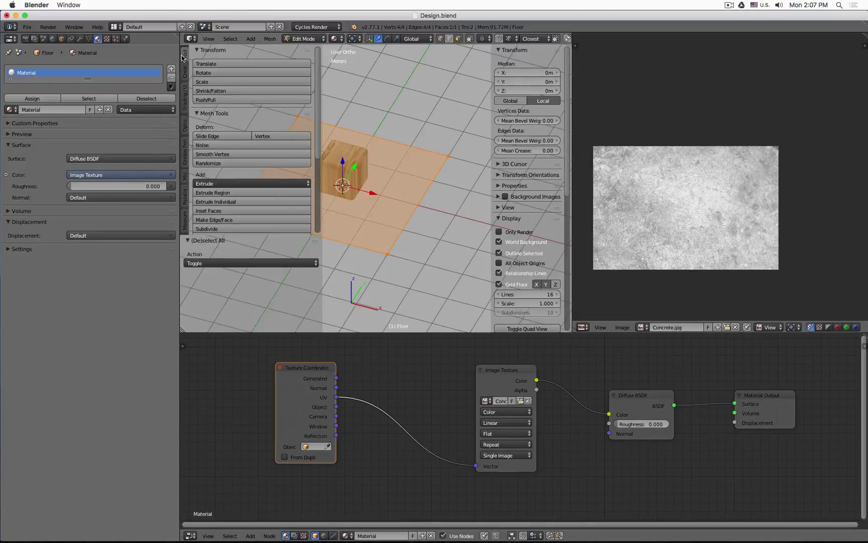
click(185, 86)
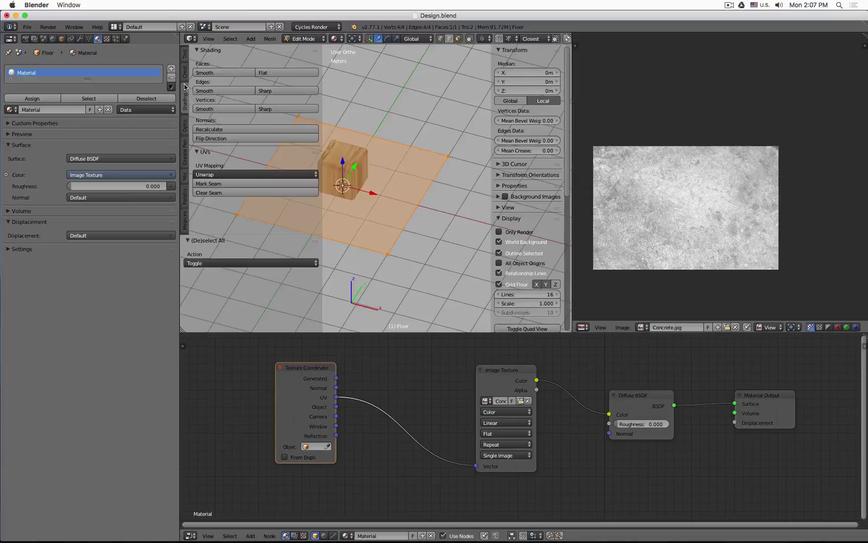
key(y)
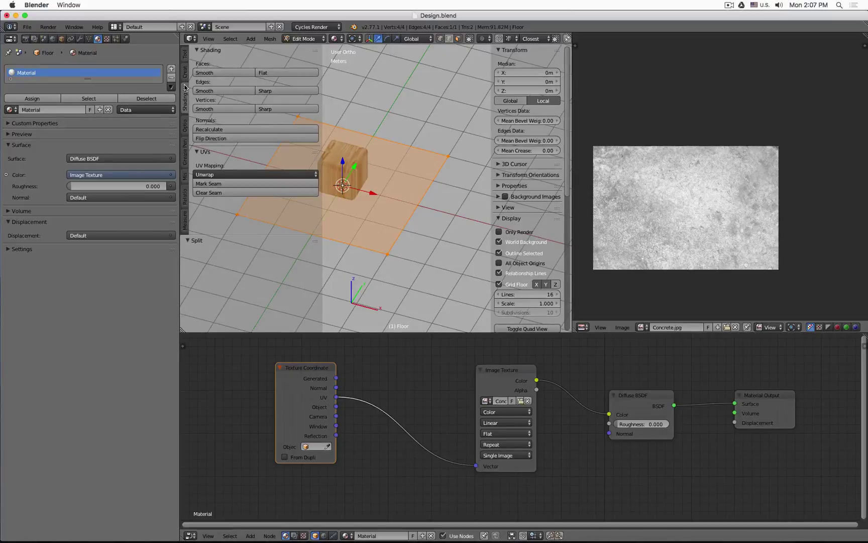
key(t)
key(t)
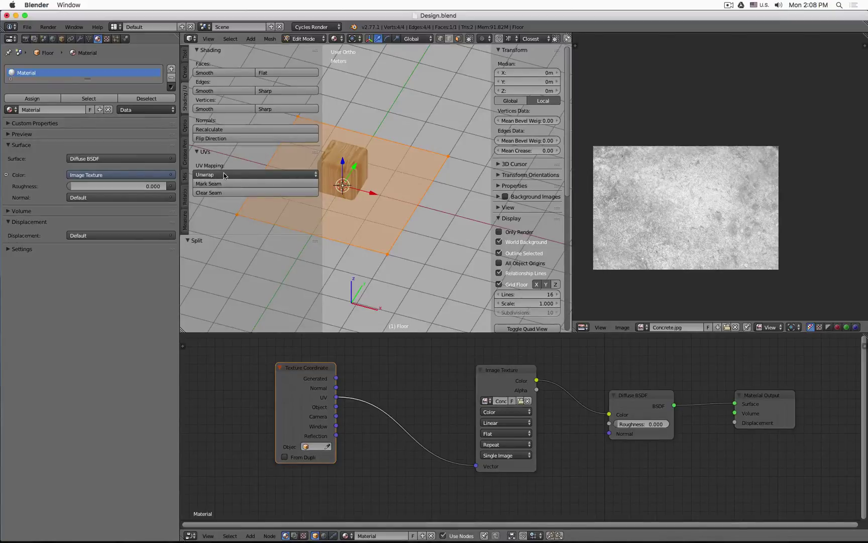
click(224, 175)
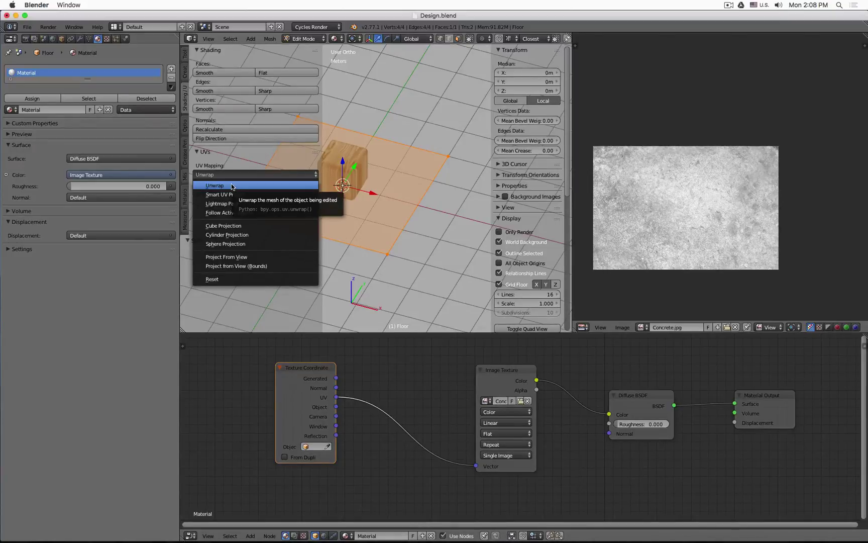
click(230, 185)
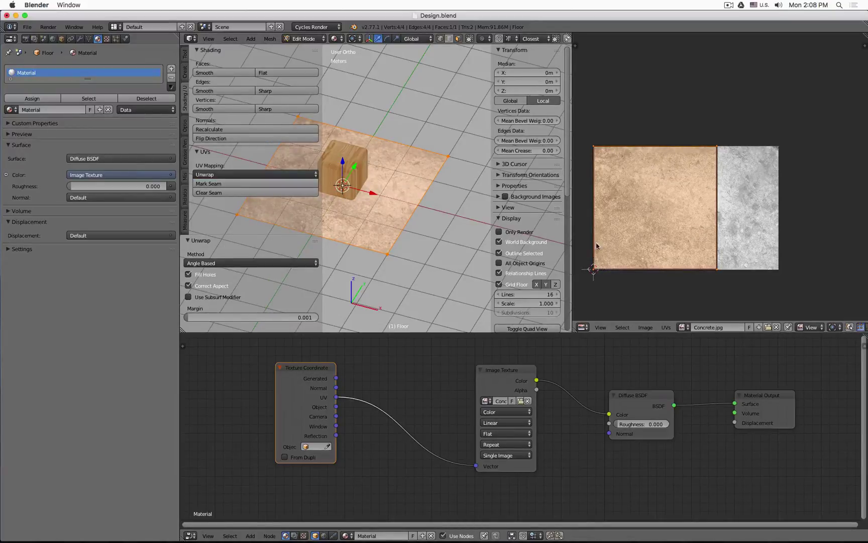
key(t)
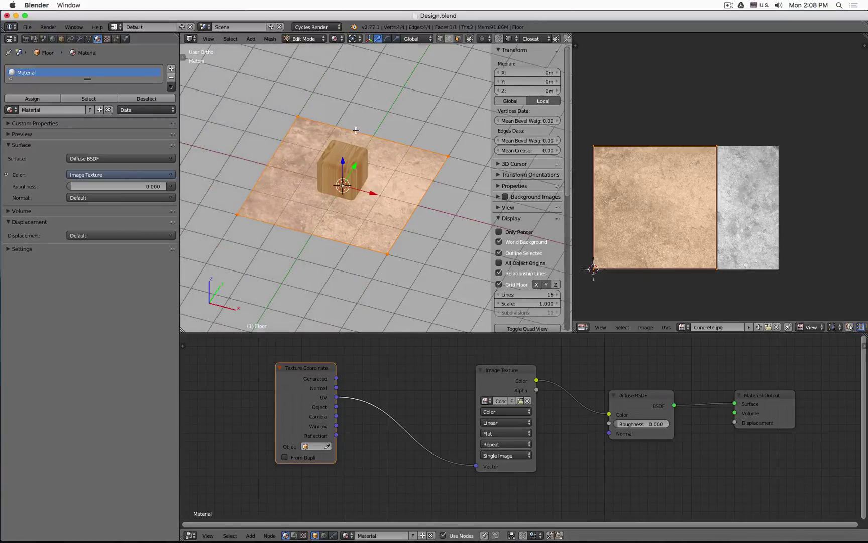
- View the floor from the top, scale its UV face down to about 0.2 and inspect the covered concrete area
key(KP_7)
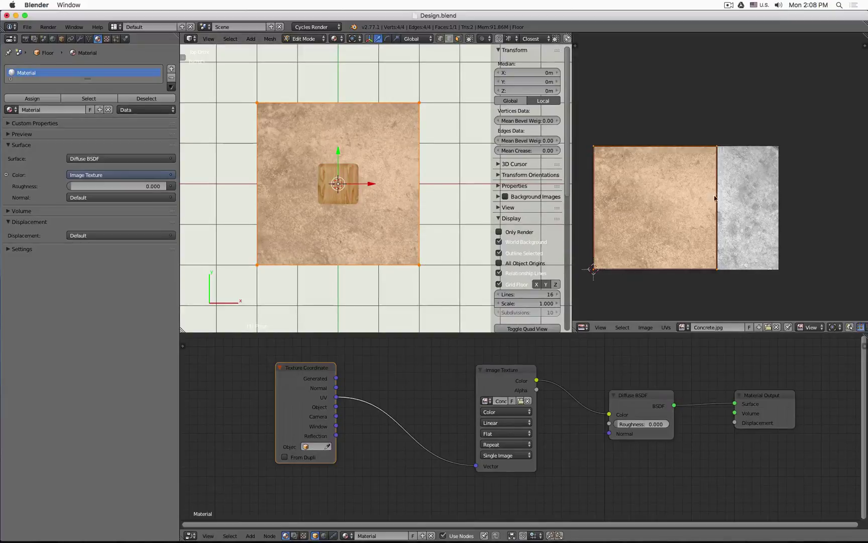
scroll(714, 198, up, 3)
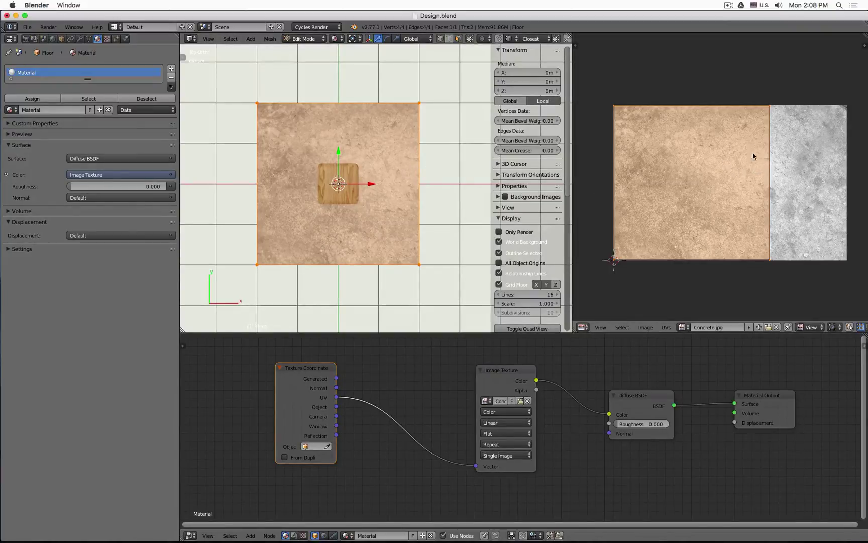
key(s)
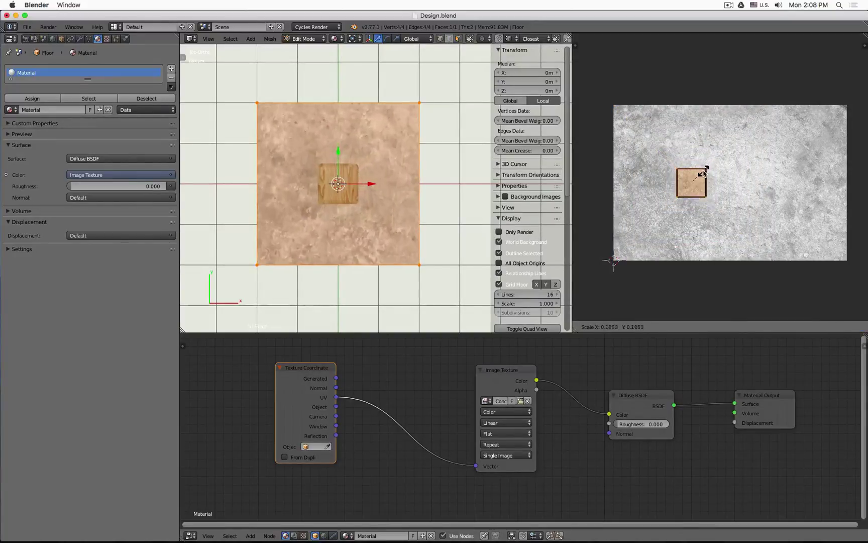
click(704, 173)
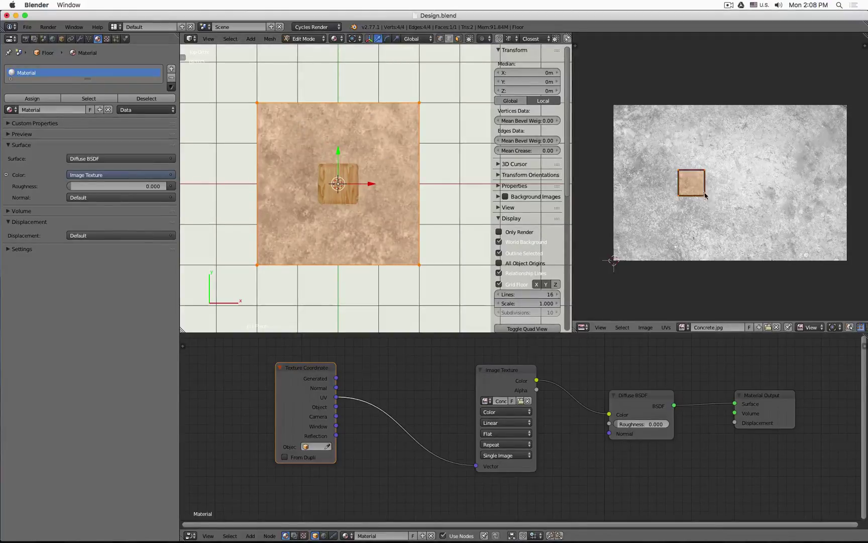
scroll(674, 192, up, 8)
scroll(734, 96, up, 1)
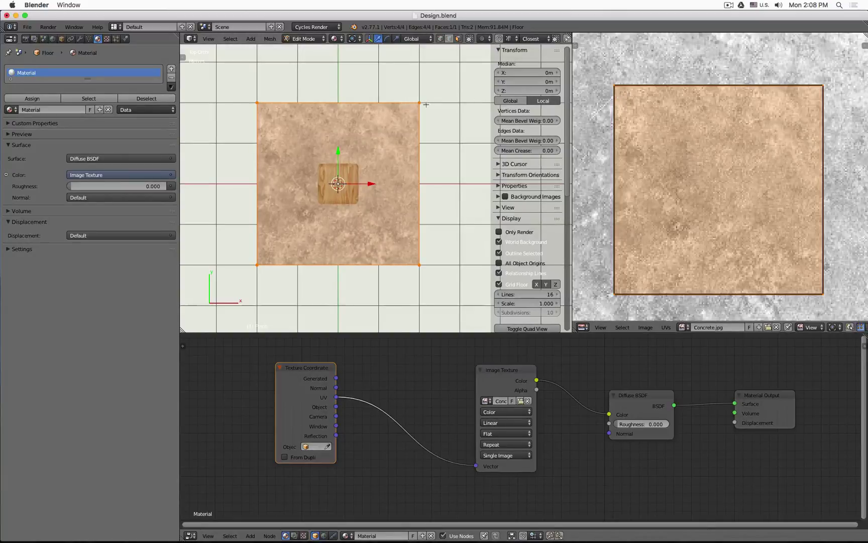
- Scale the floor's UV face up so it covers nearly the full height of Concrete.jpg without extending past its edges
scroll(727, 203, down, 6)
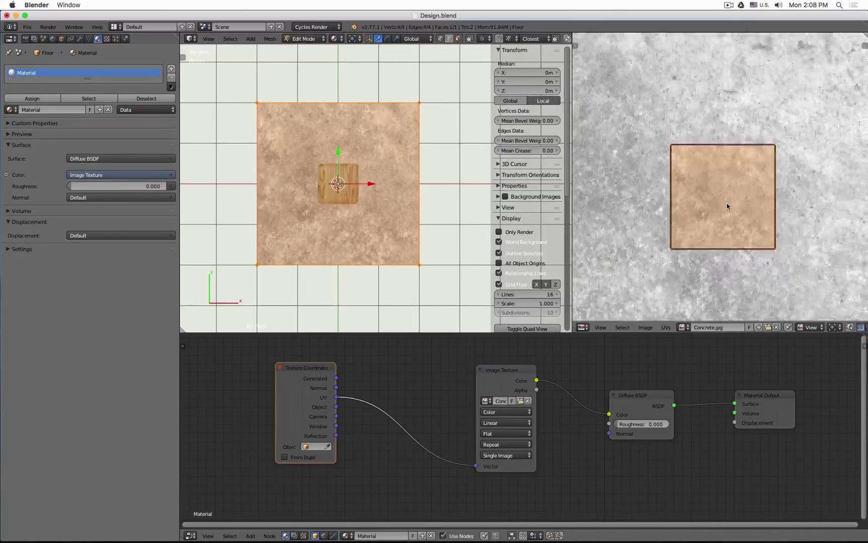
scroll(727, 206, up, 1)
key(s)
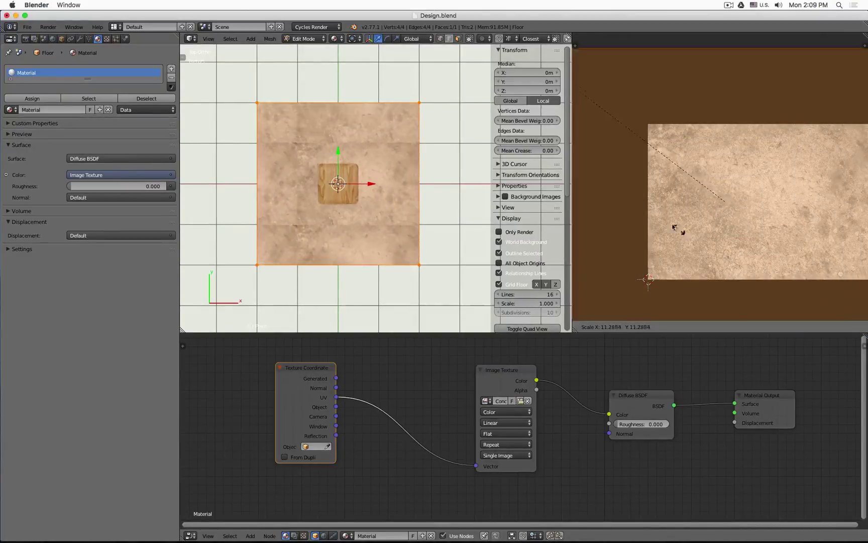
click(634, 183)
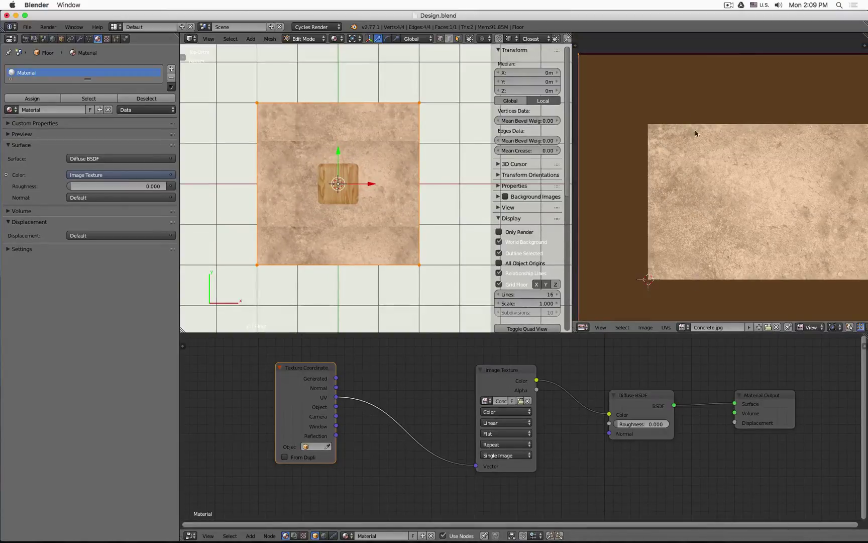
key(s)
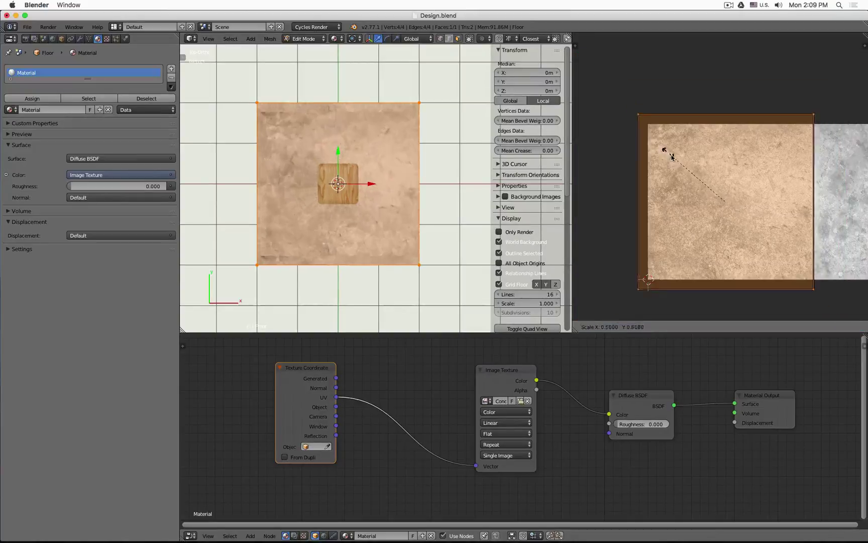
click(679, 163)
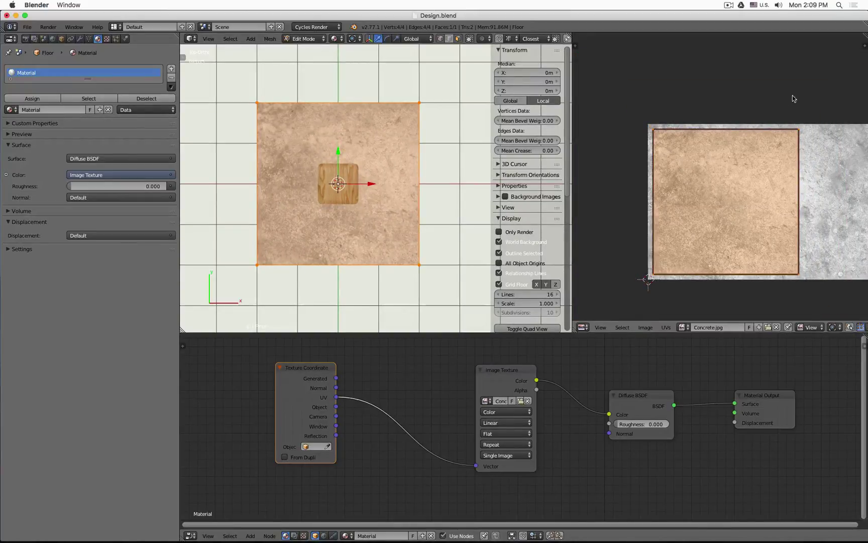
- Try rotating the floor's UV face, and shift it along X toward the middle of Concrete.jpg
key(r)
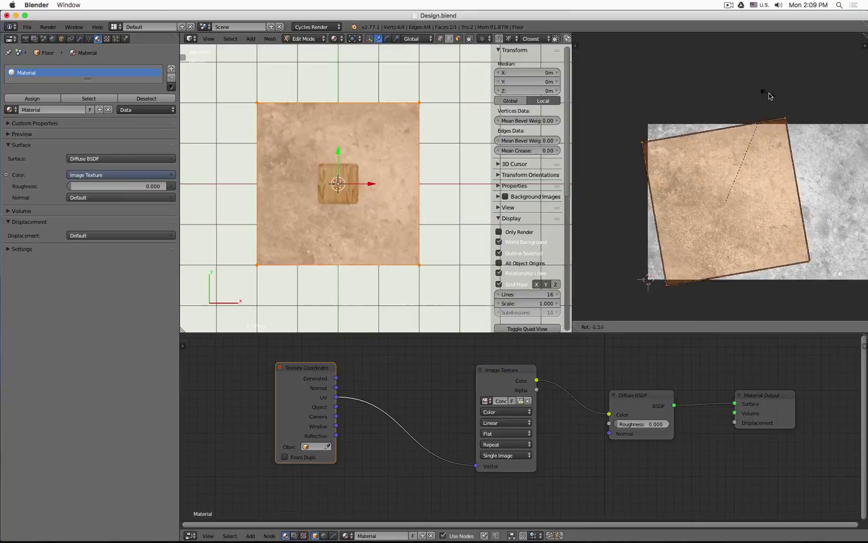
right_click(863, 146)
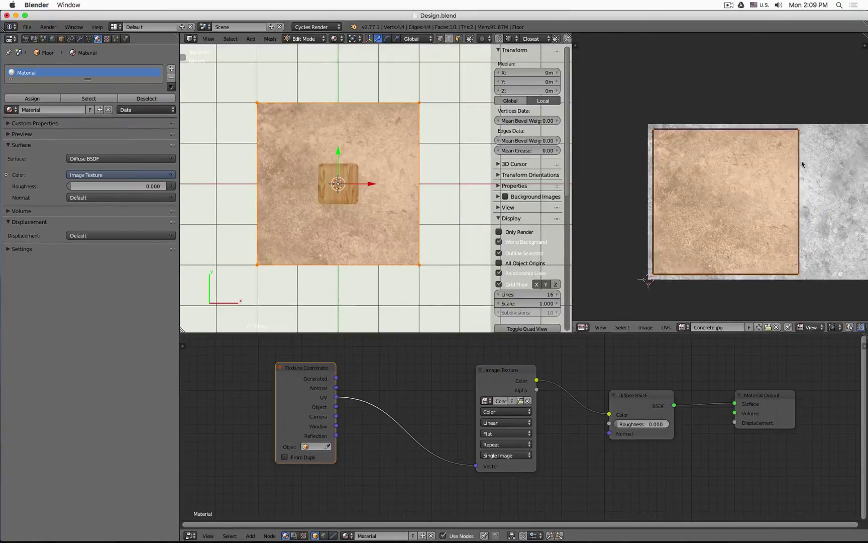
scroll(801, 162, down, 3)
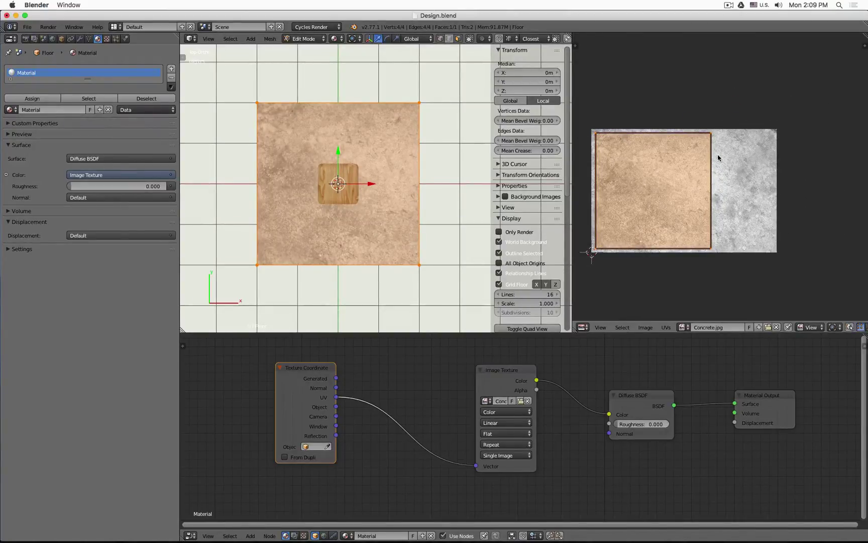
key(g)
key(x)
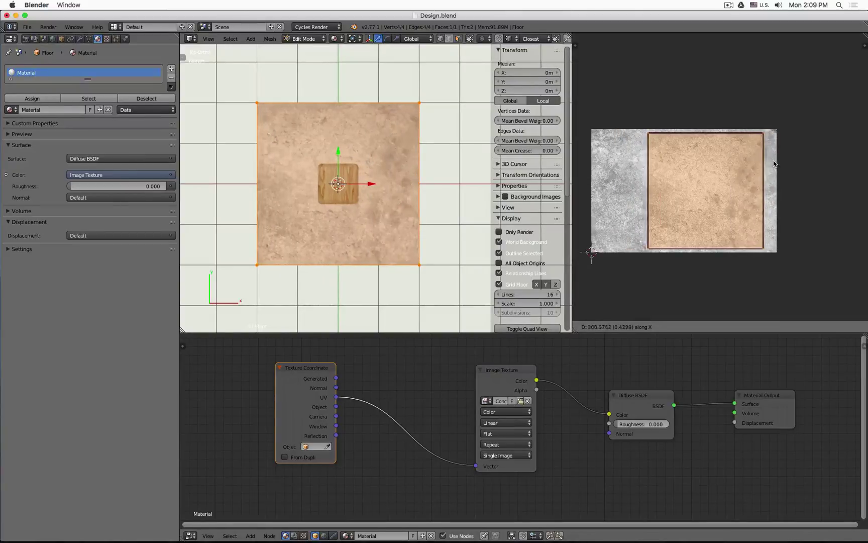
click(742, 170)
- Scale the floor's UV face down to about 0.7 and move it onto the left half of Concrete.jpg
key(s)
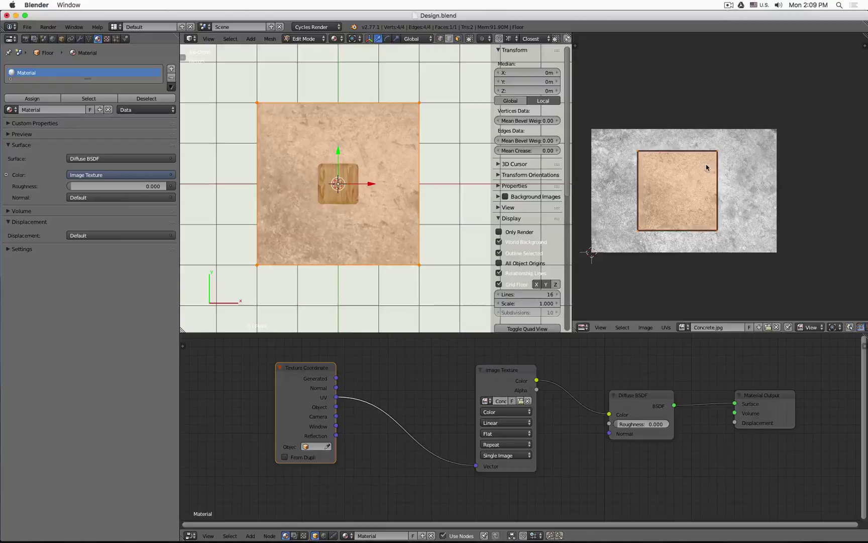
click(706, 163)
key(g)
key(x)
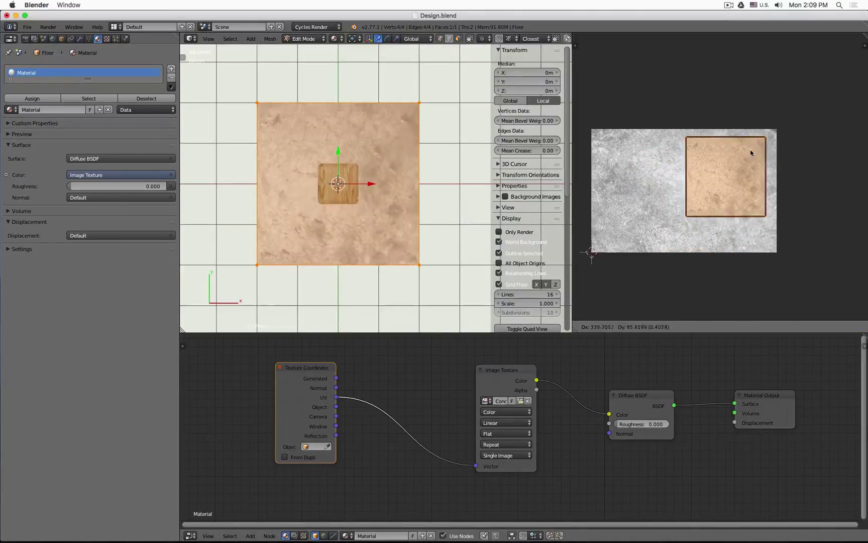
click(687, 166)
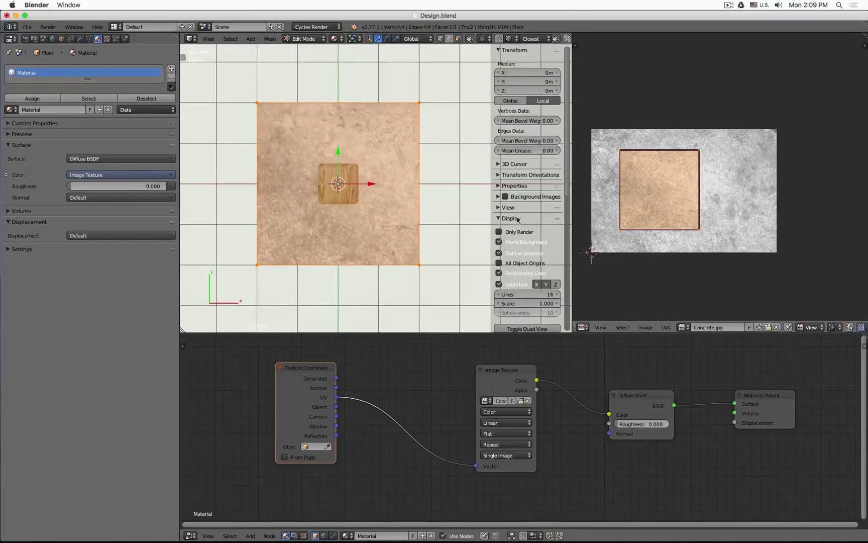
- Return the floor to Object Mode and preview the textured scene at an angle with Rendered viewport shading
middle_drag(352, 151, 370, 215)
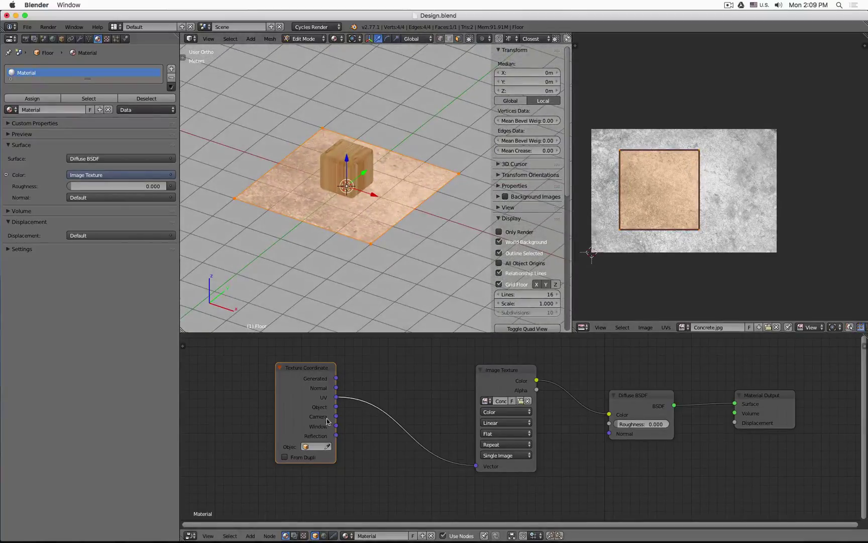
key(a)
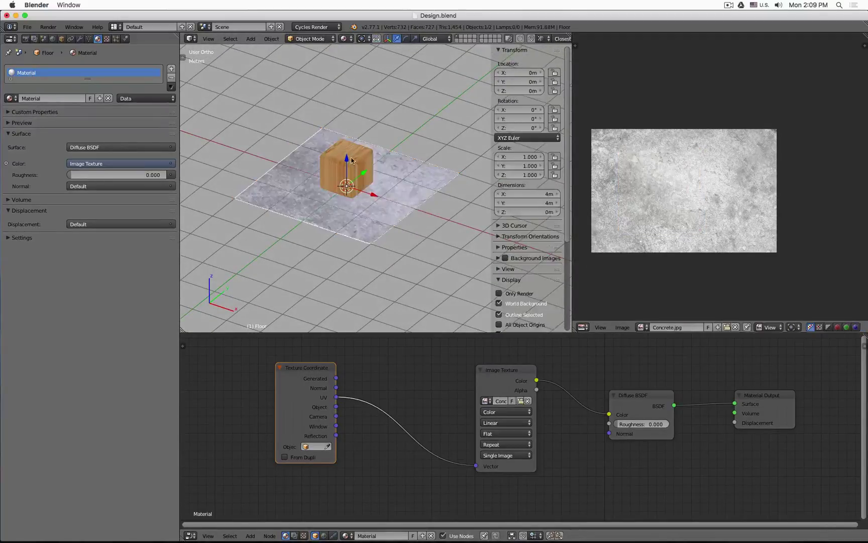
key(Tab)
scroll(354, 150, up, 2)
click(343, 39)
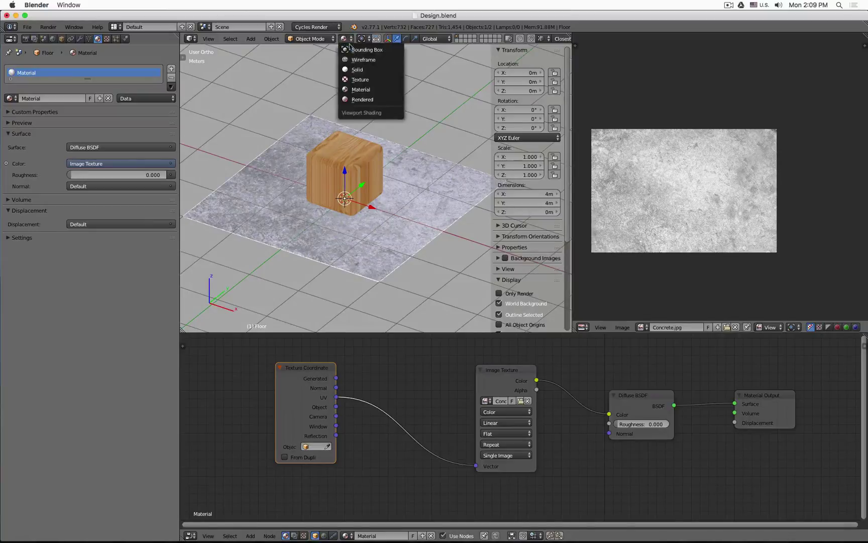
click(380, 97)
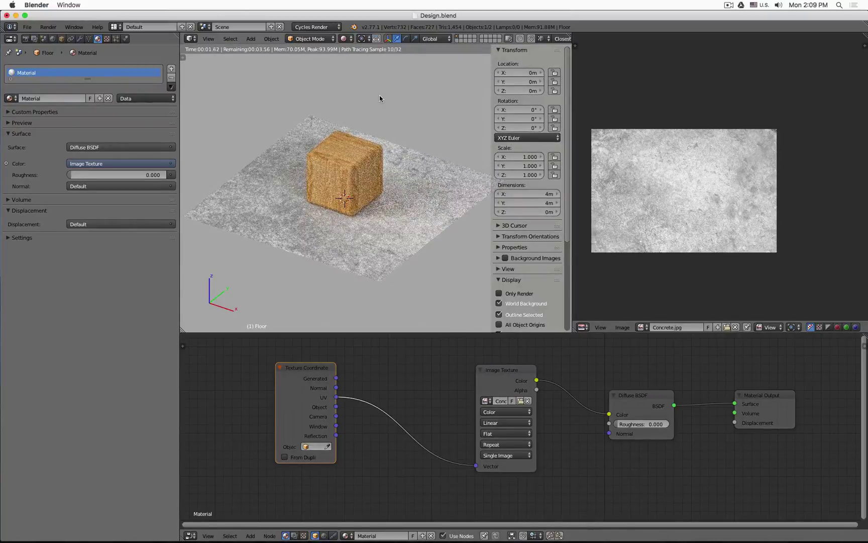